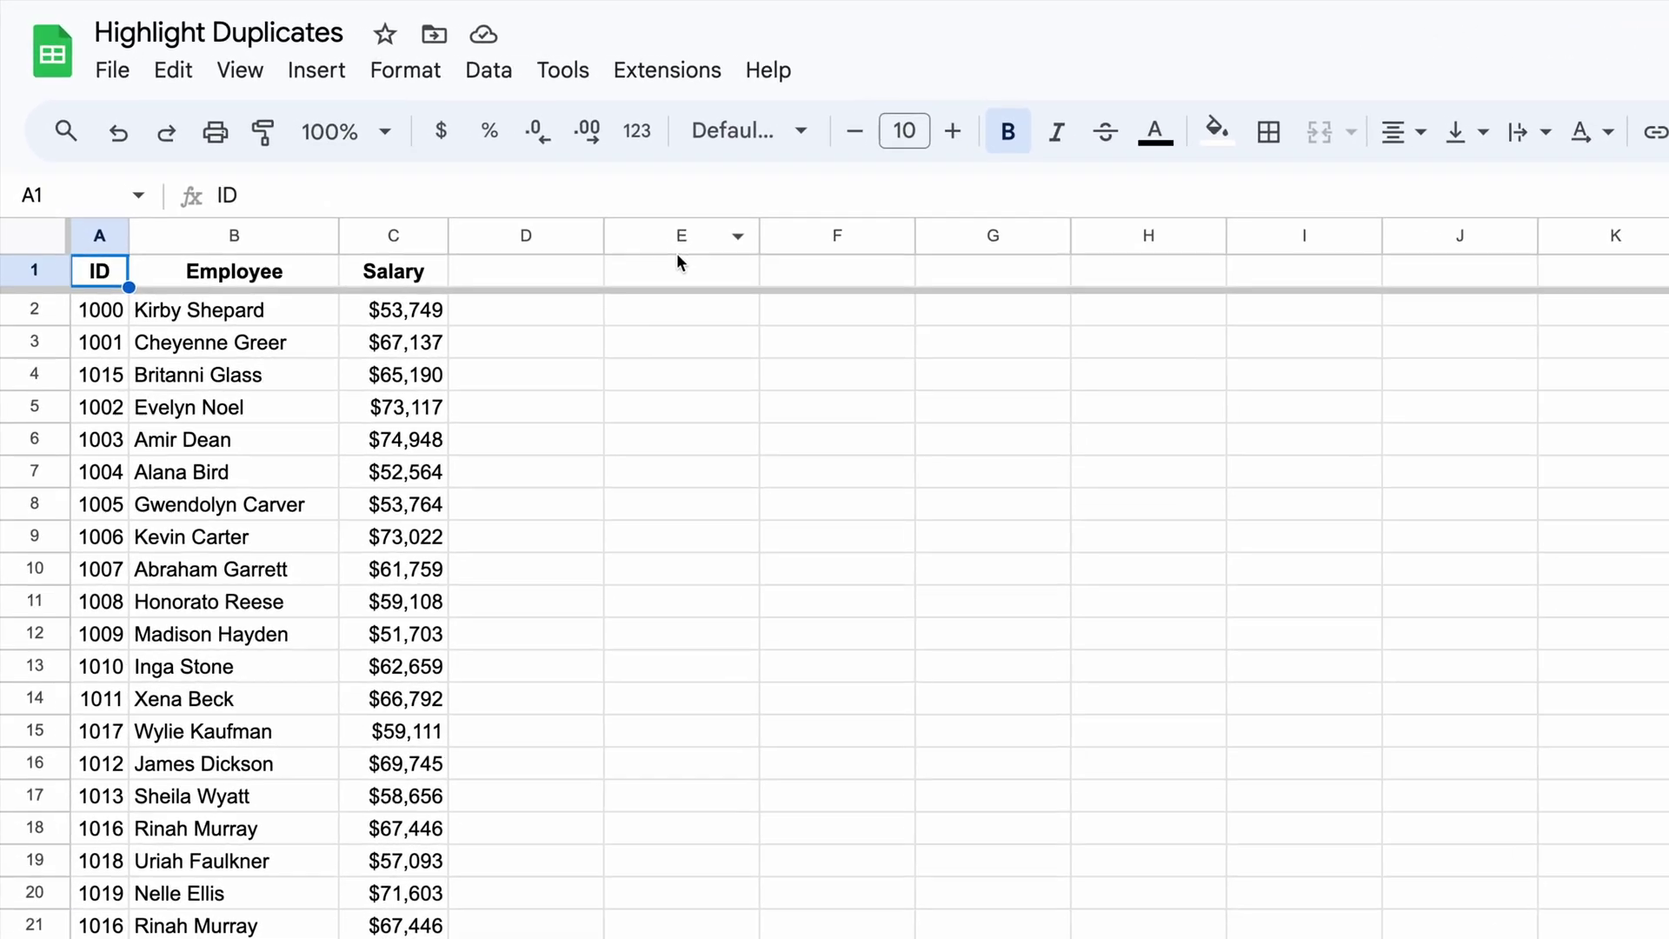
Step: Enter the duplicate test =COUNTIF(B:B, B1)>1 in cell E1
left_click(505, 207)
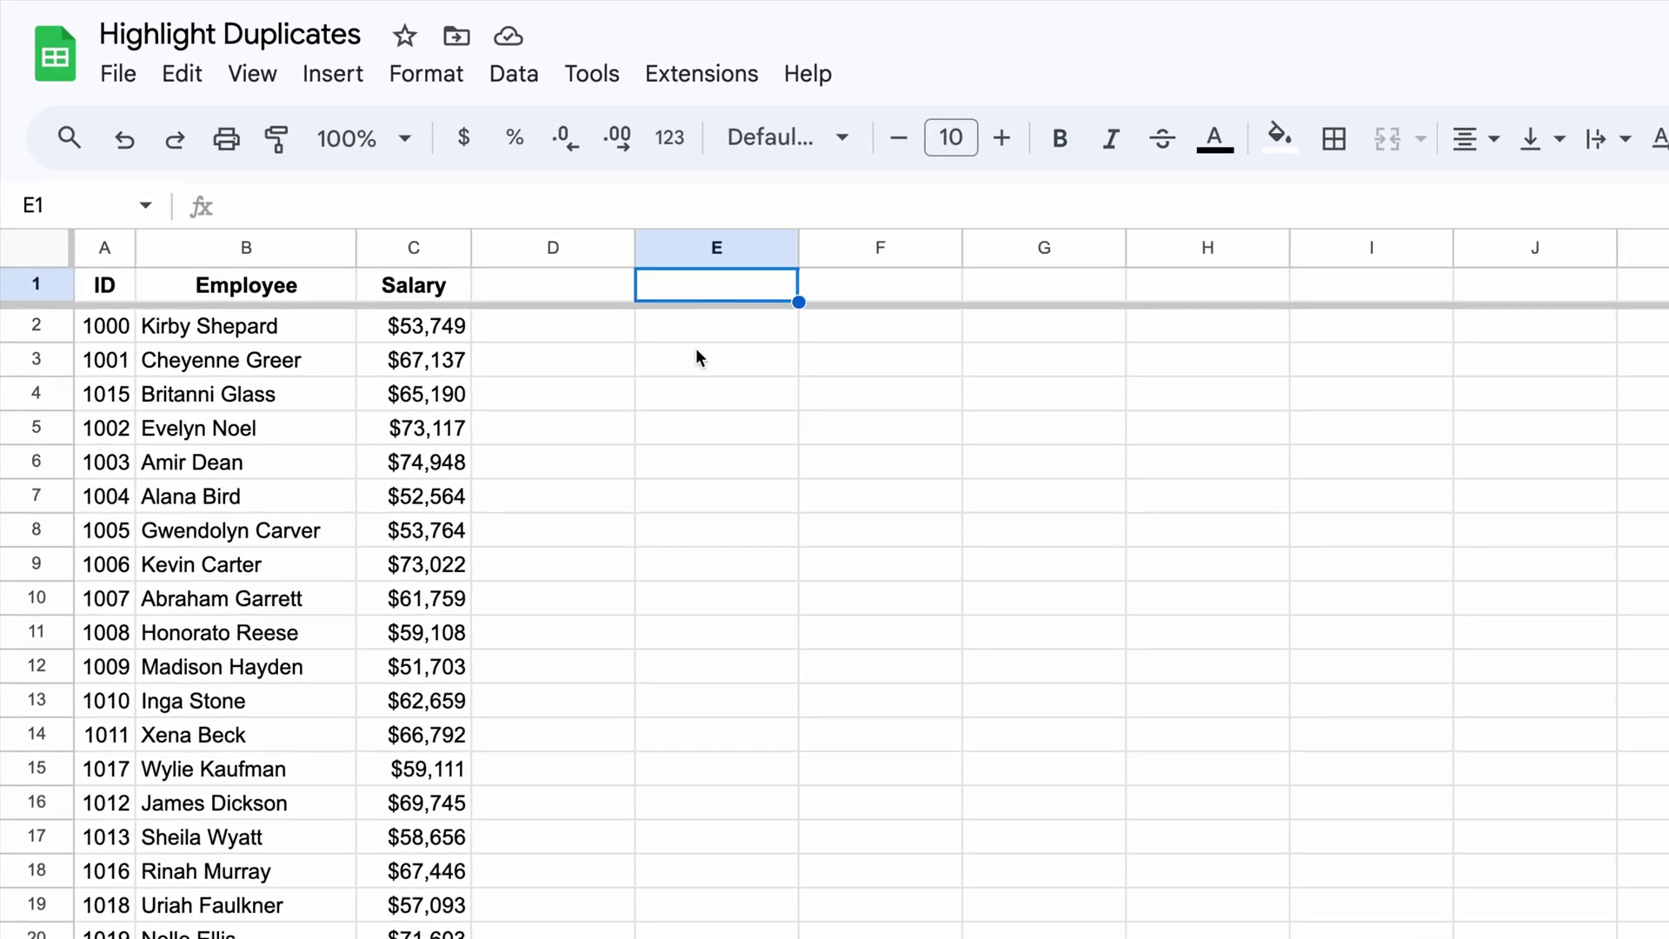
type("=")
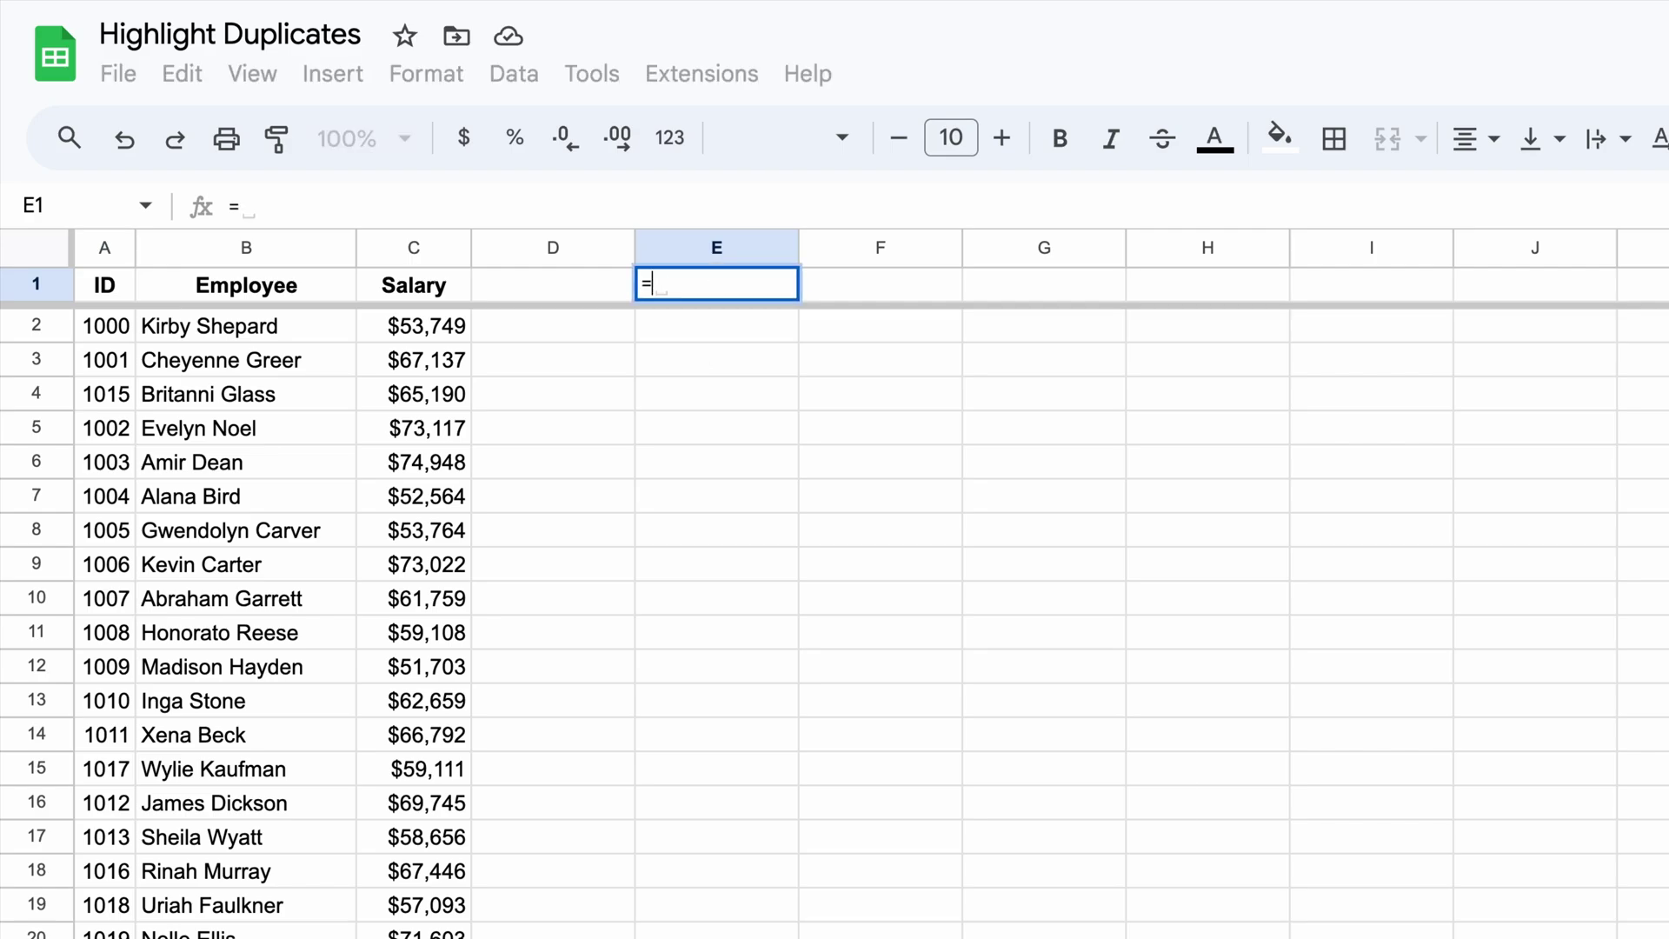
type("COUNTIF")
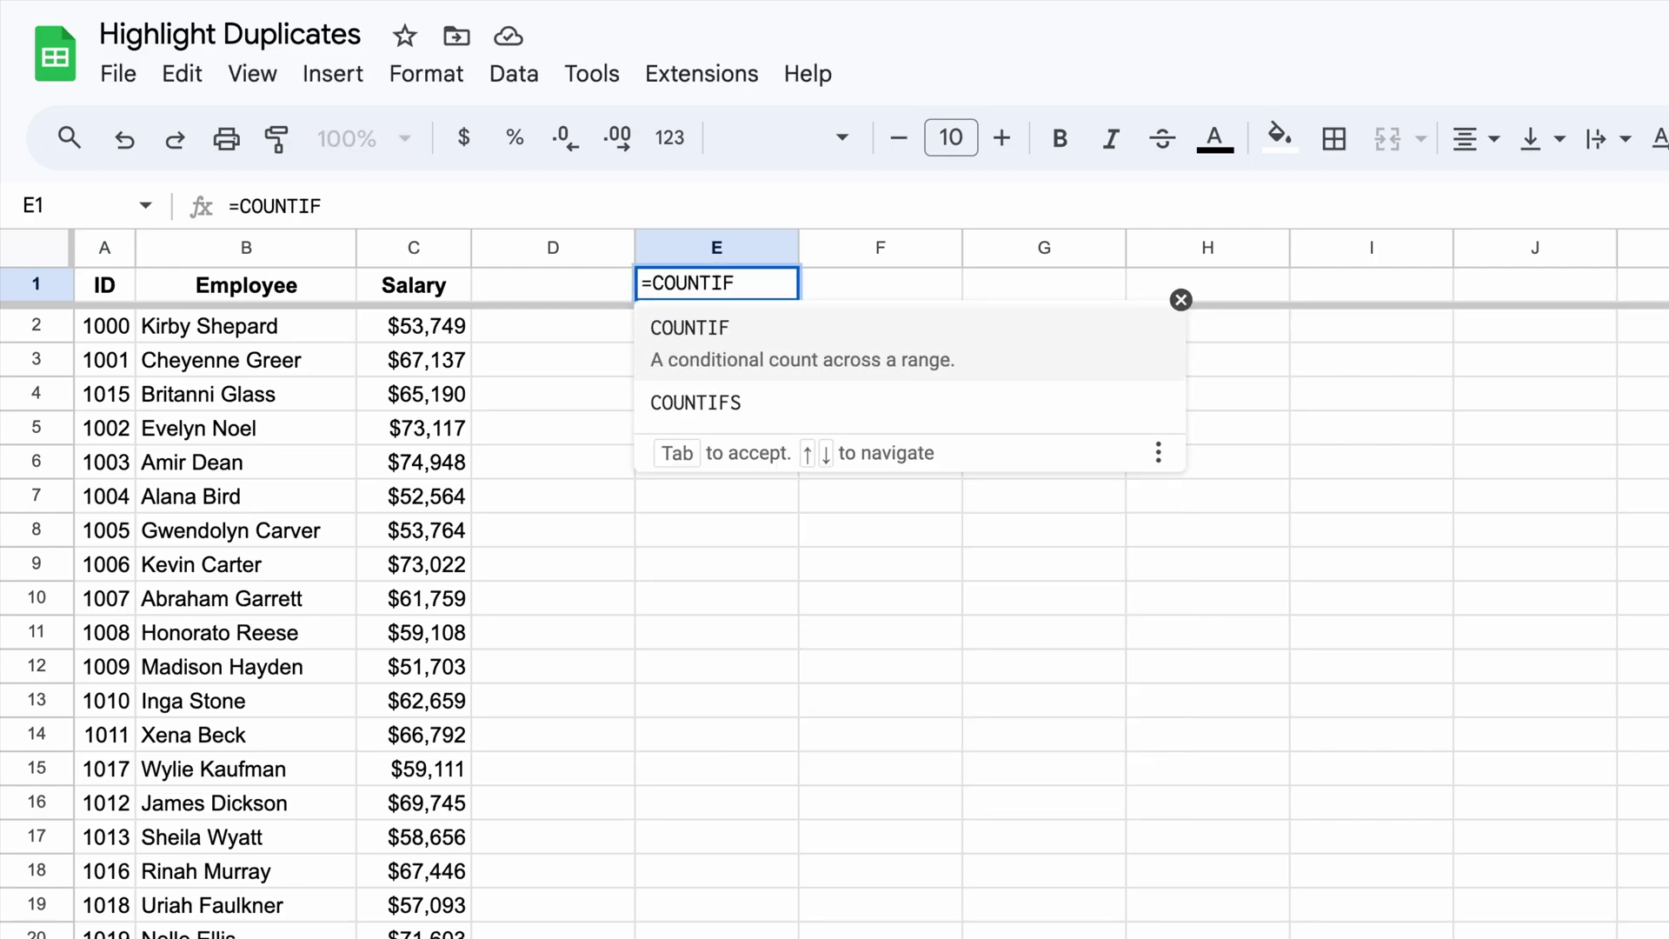
type("(B:")
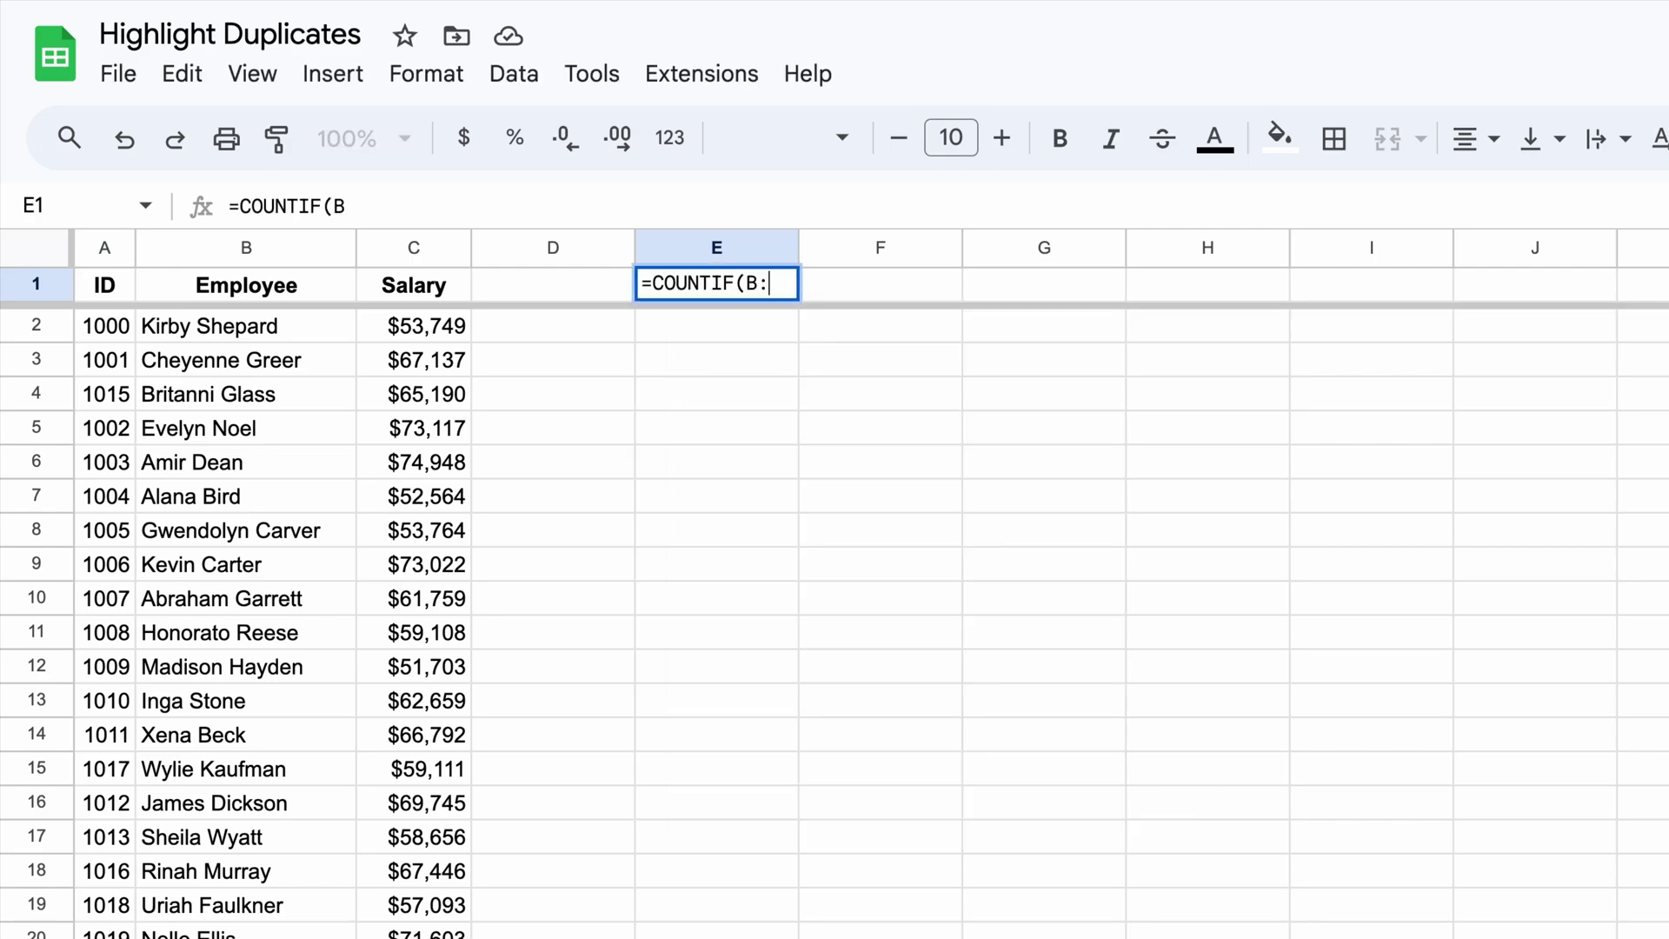
type("B, ")
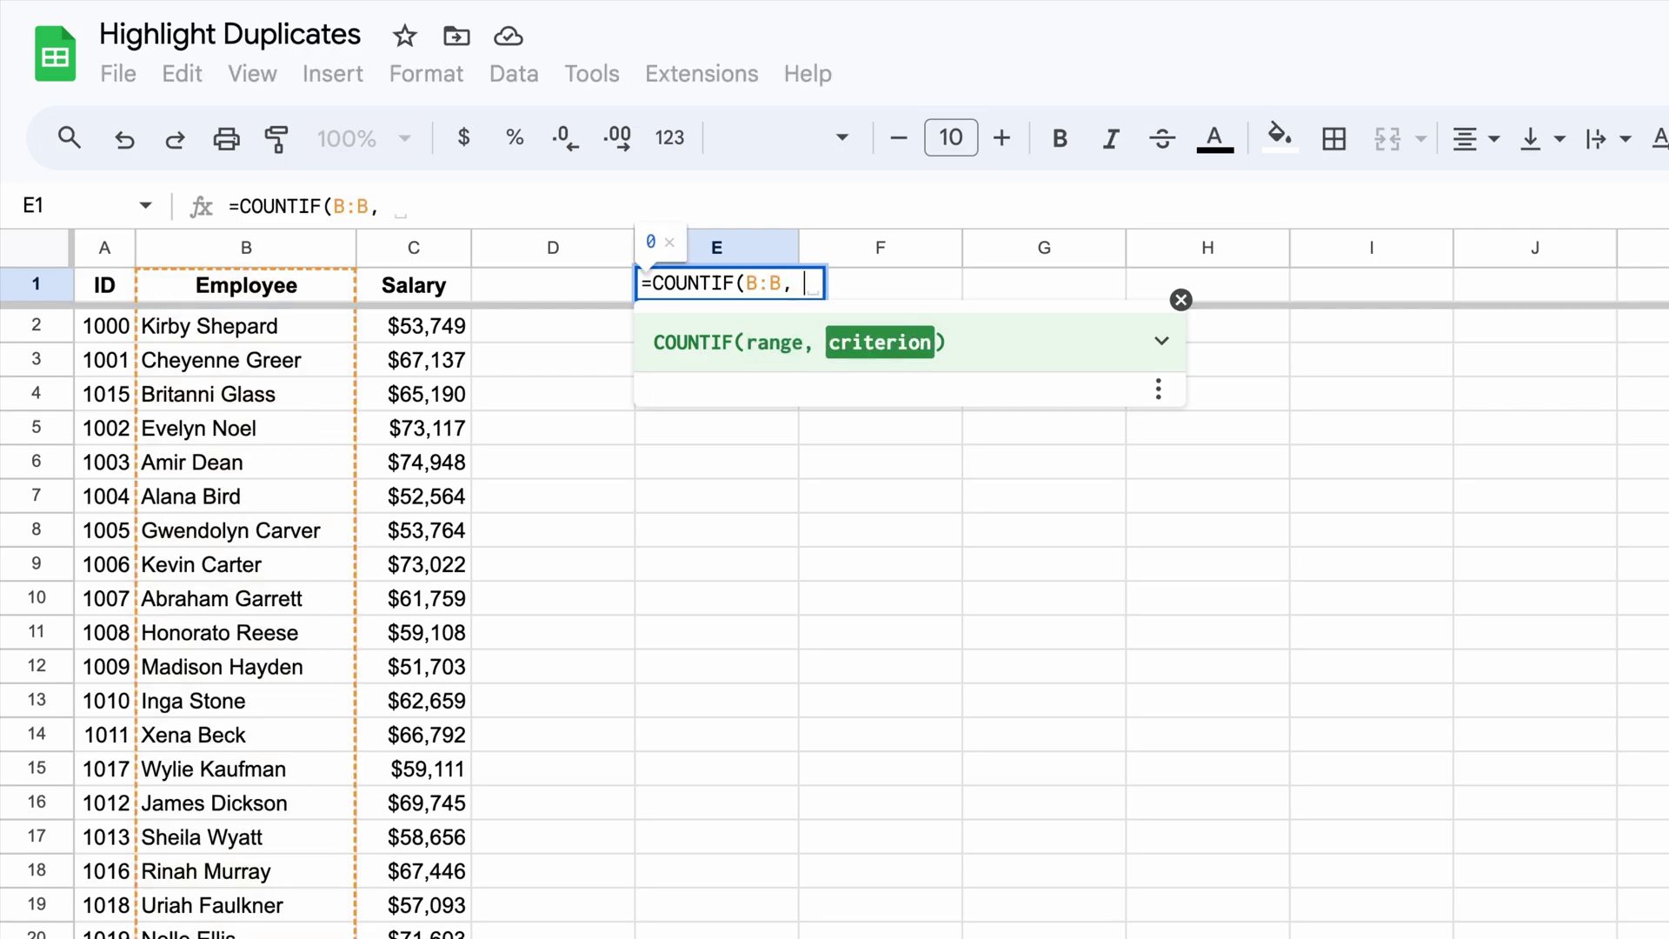
type("B")
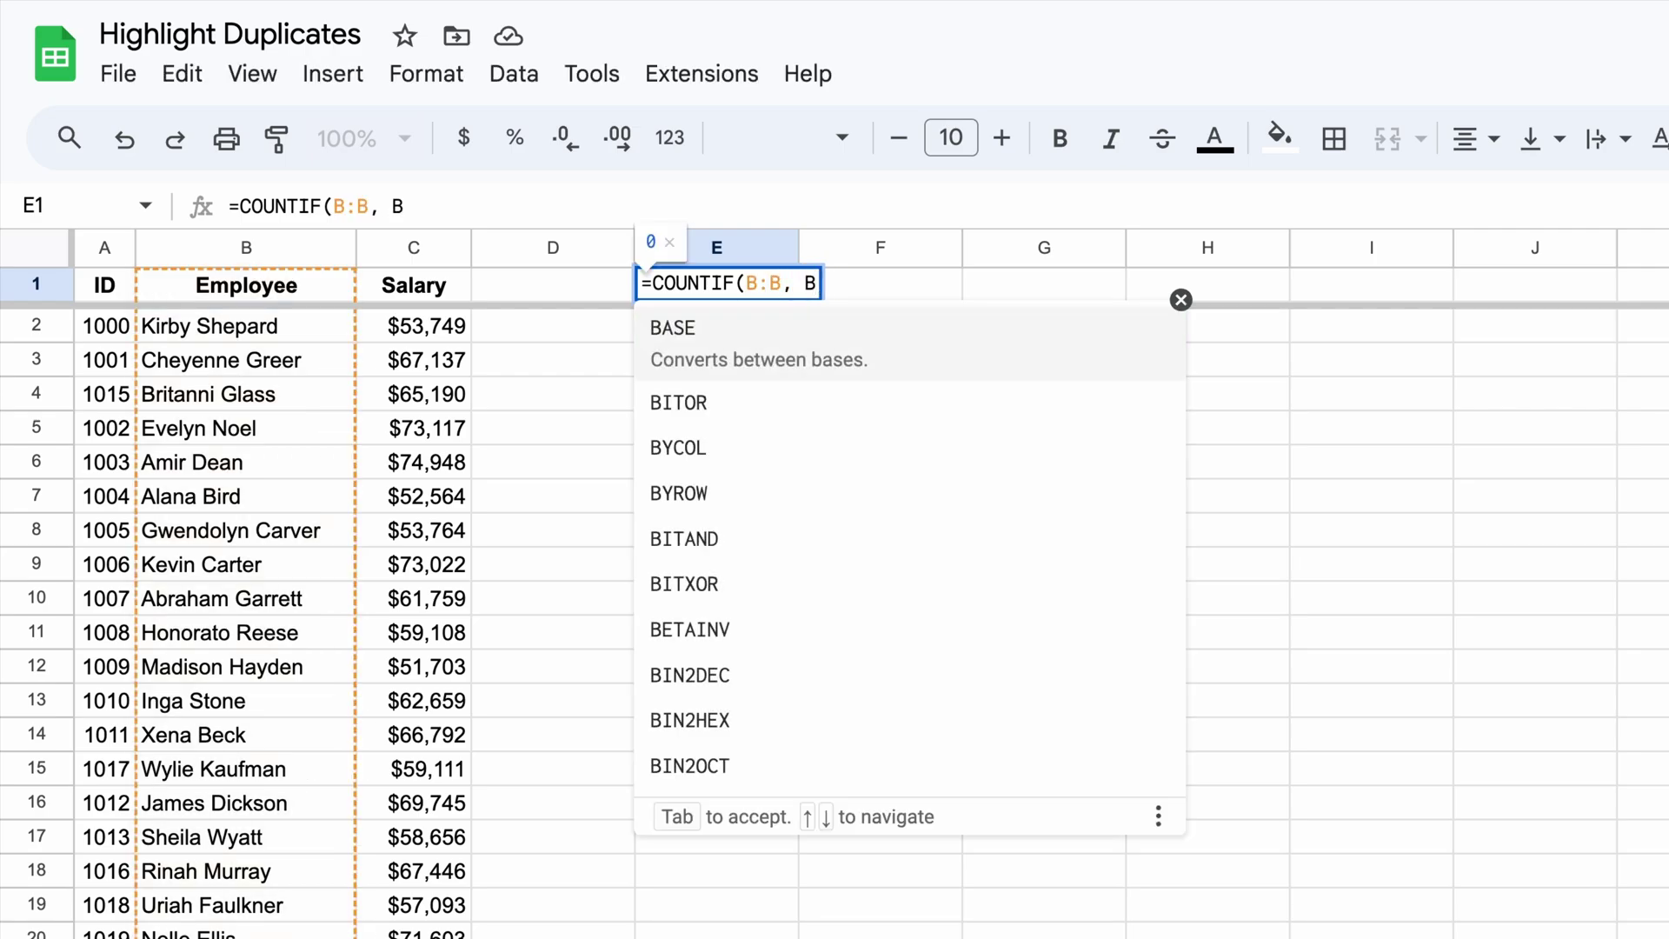
type("1)")
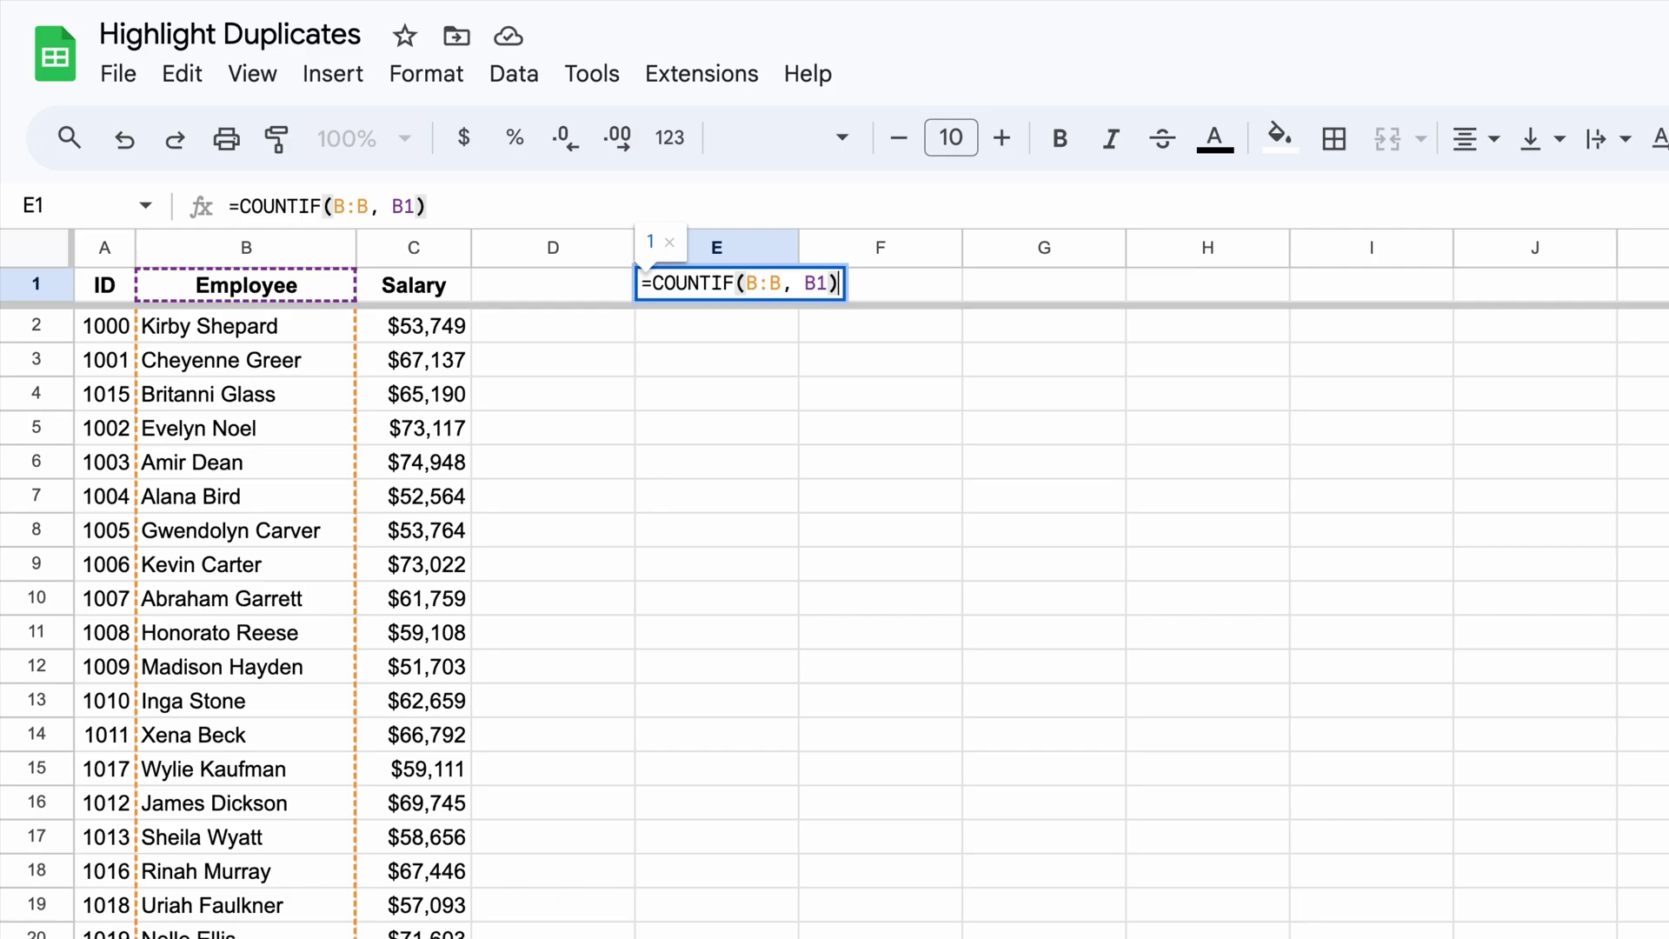
key("Left")
key("Left")
key("Left")
key("Left")
key("Left")
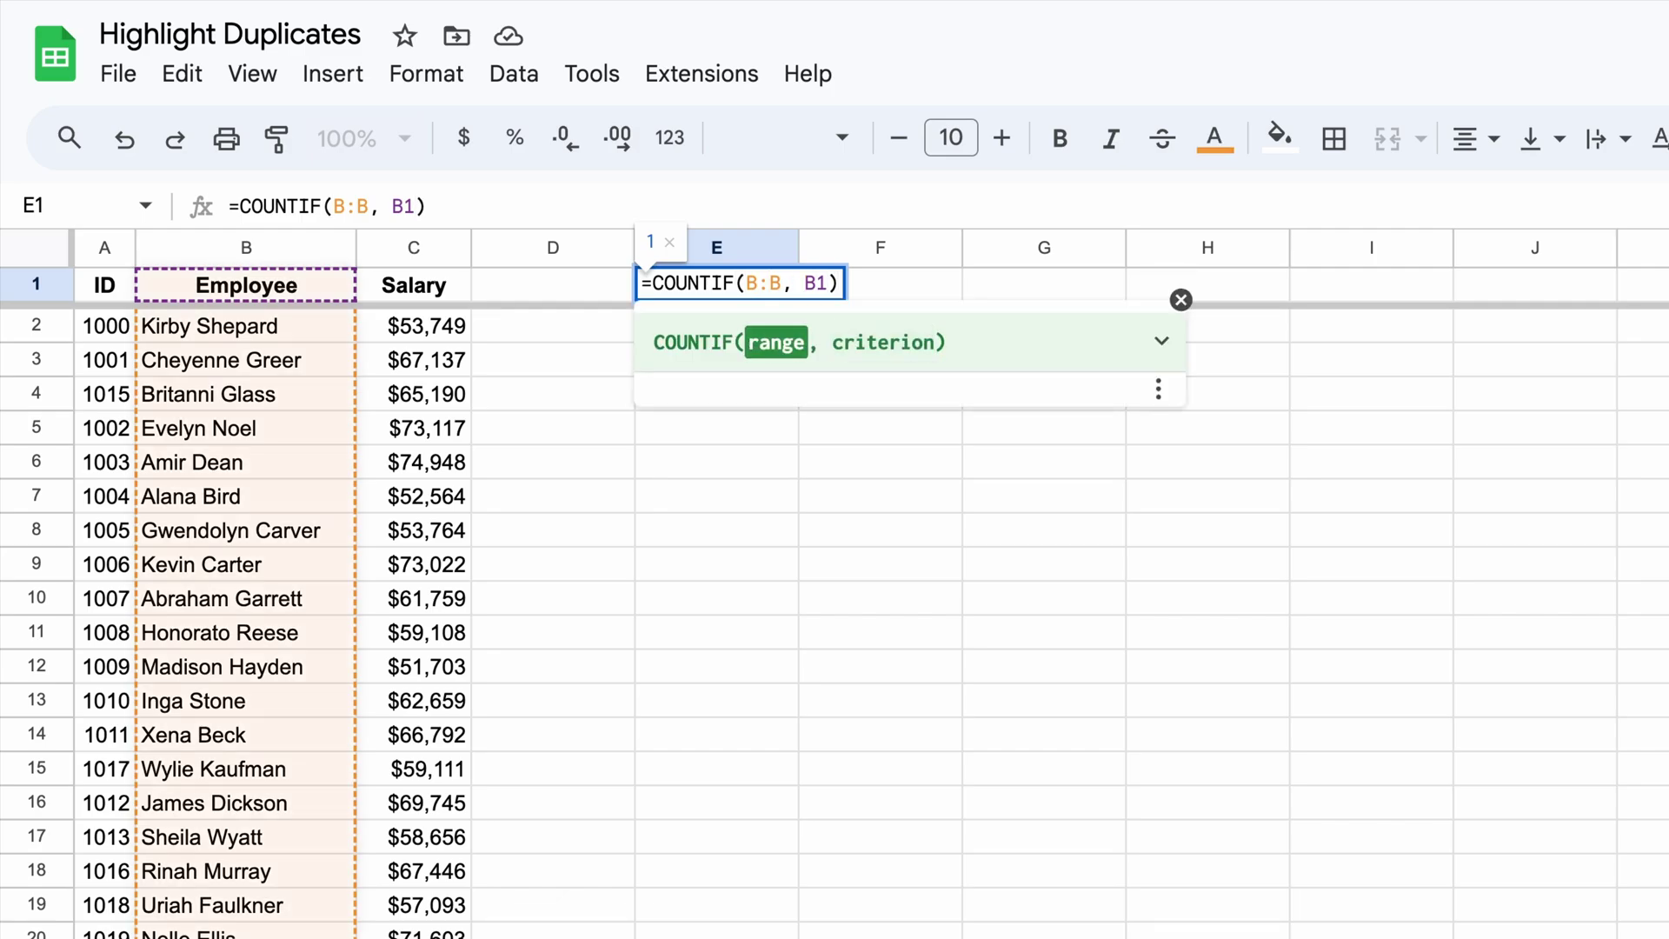
type("$1")
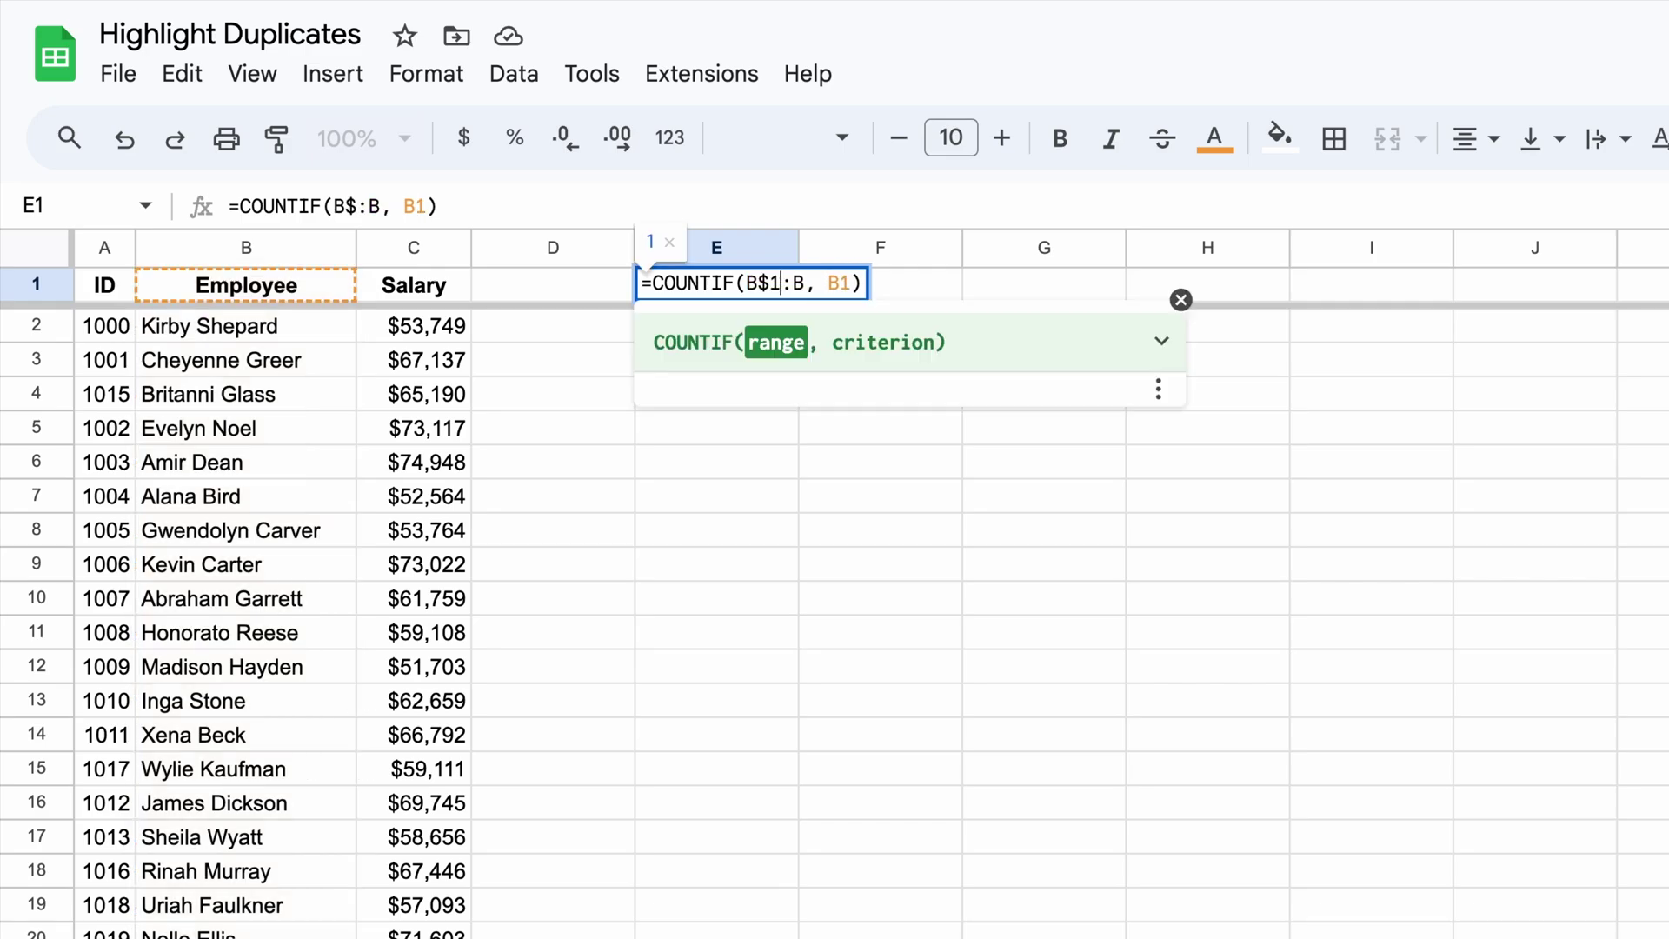
key("Right")
key("Right")
type("$1000")
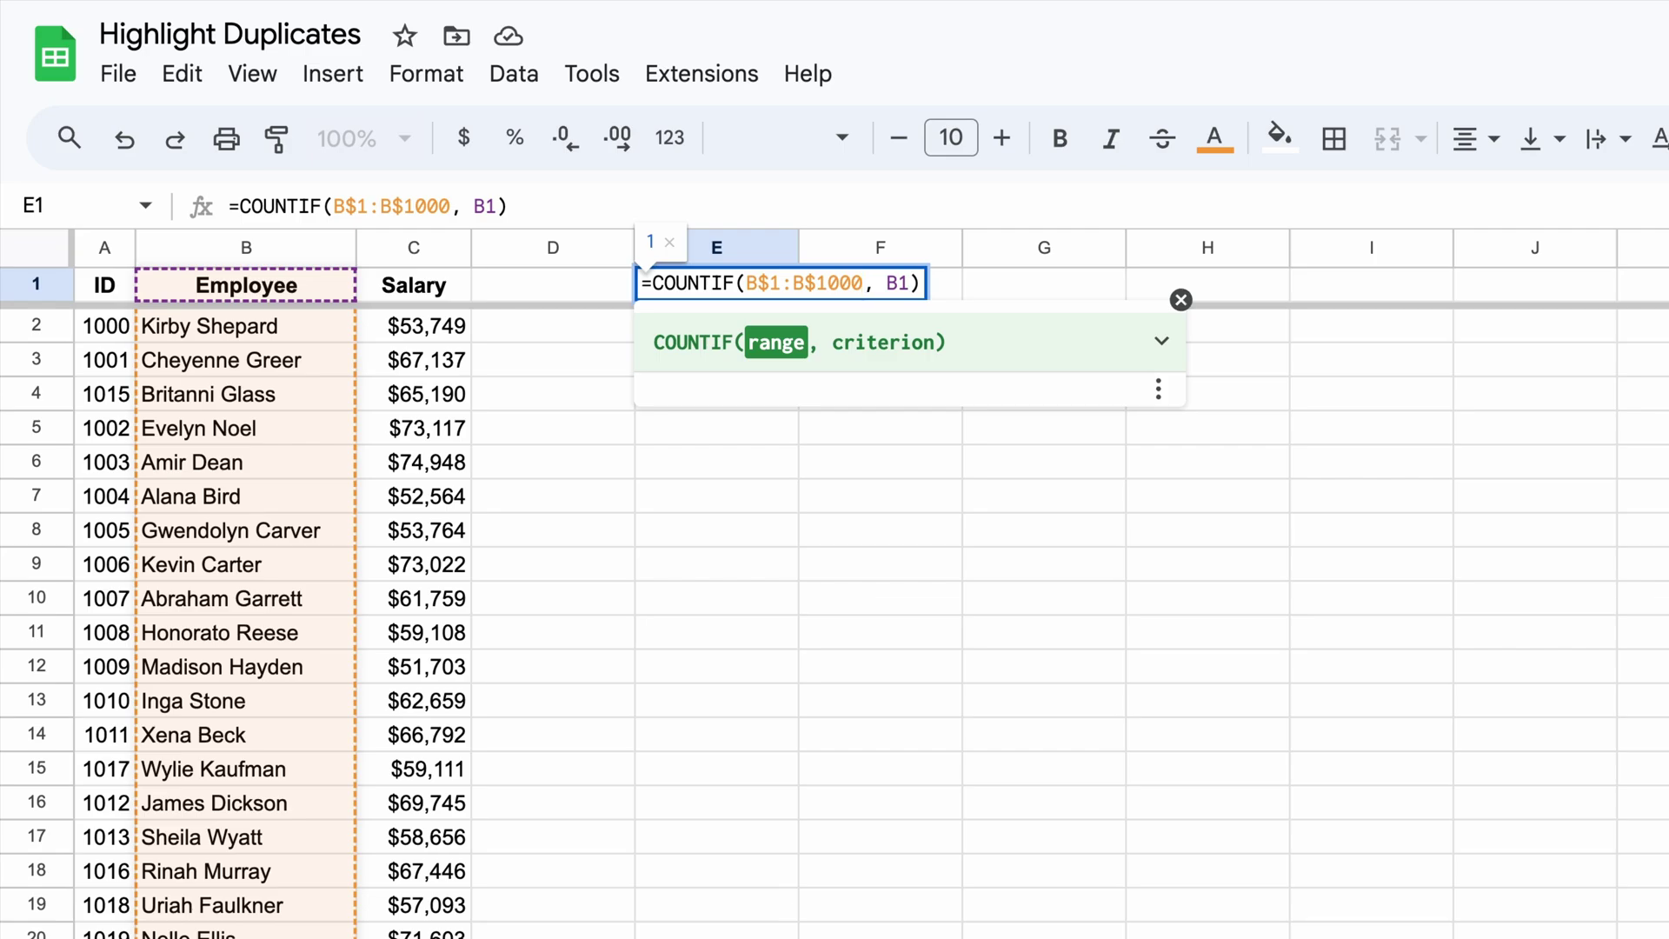
key("BackSpace")
key("BackSpace")
key("BackSpace")
key("BackSpace")
key("BackSpace")
key("Left")
key("Left")
key("BackSpace")
key("BackSpace")
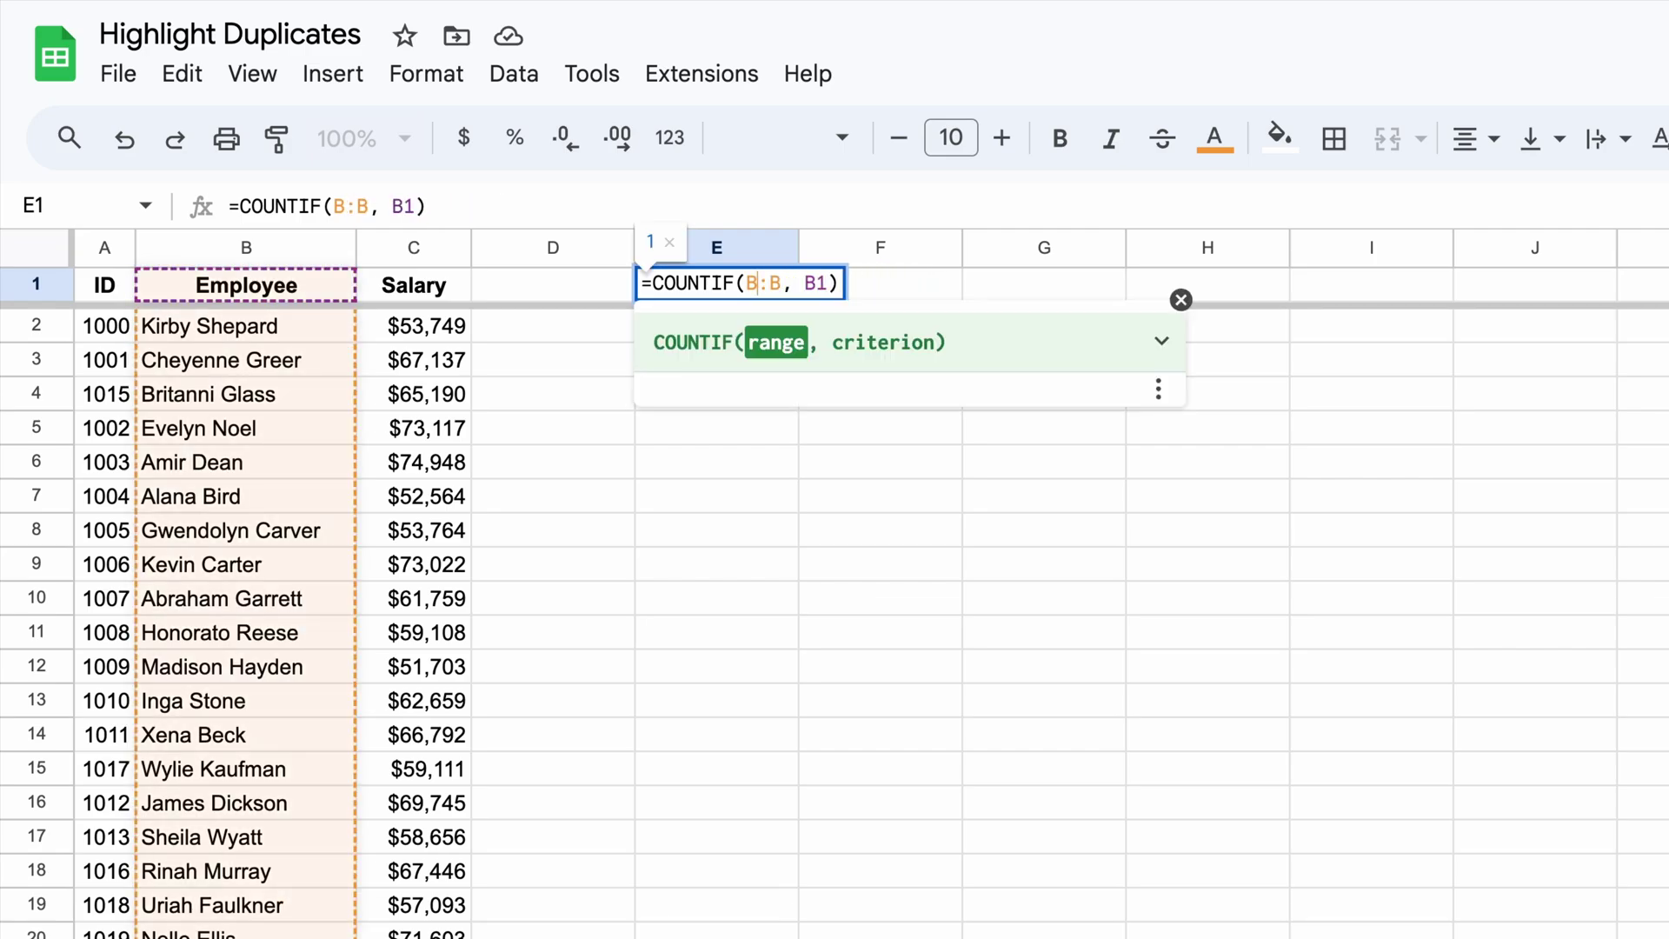
key("Right")
key("Right")
key("Right")
key("Right")
key("Right")
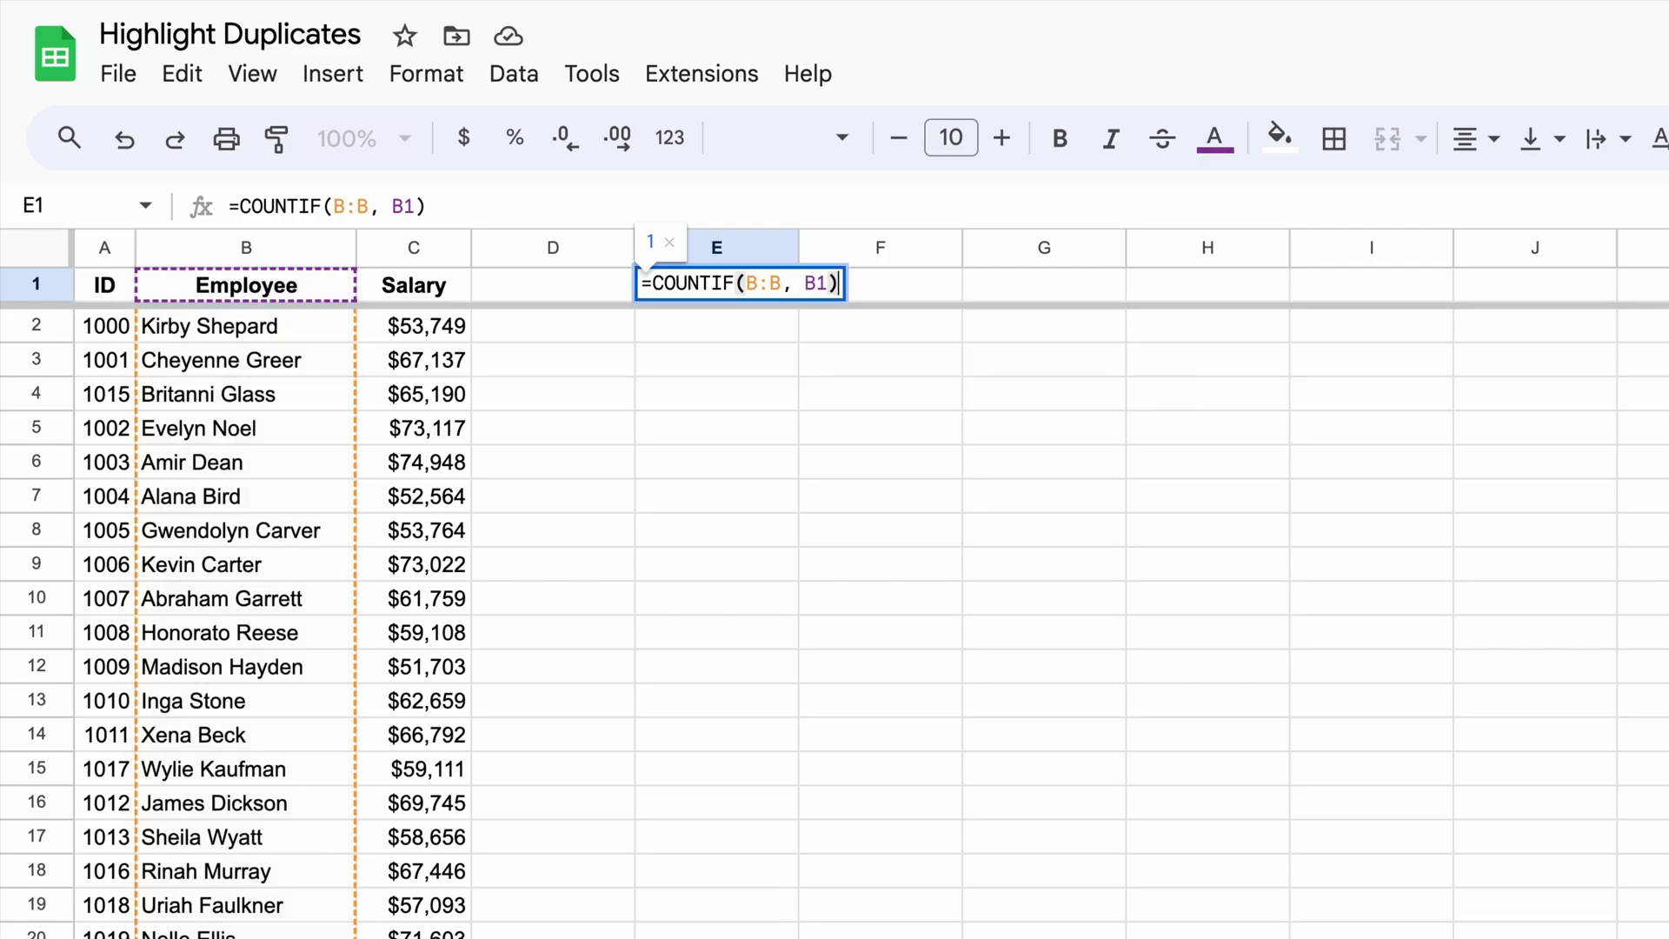
type(">")
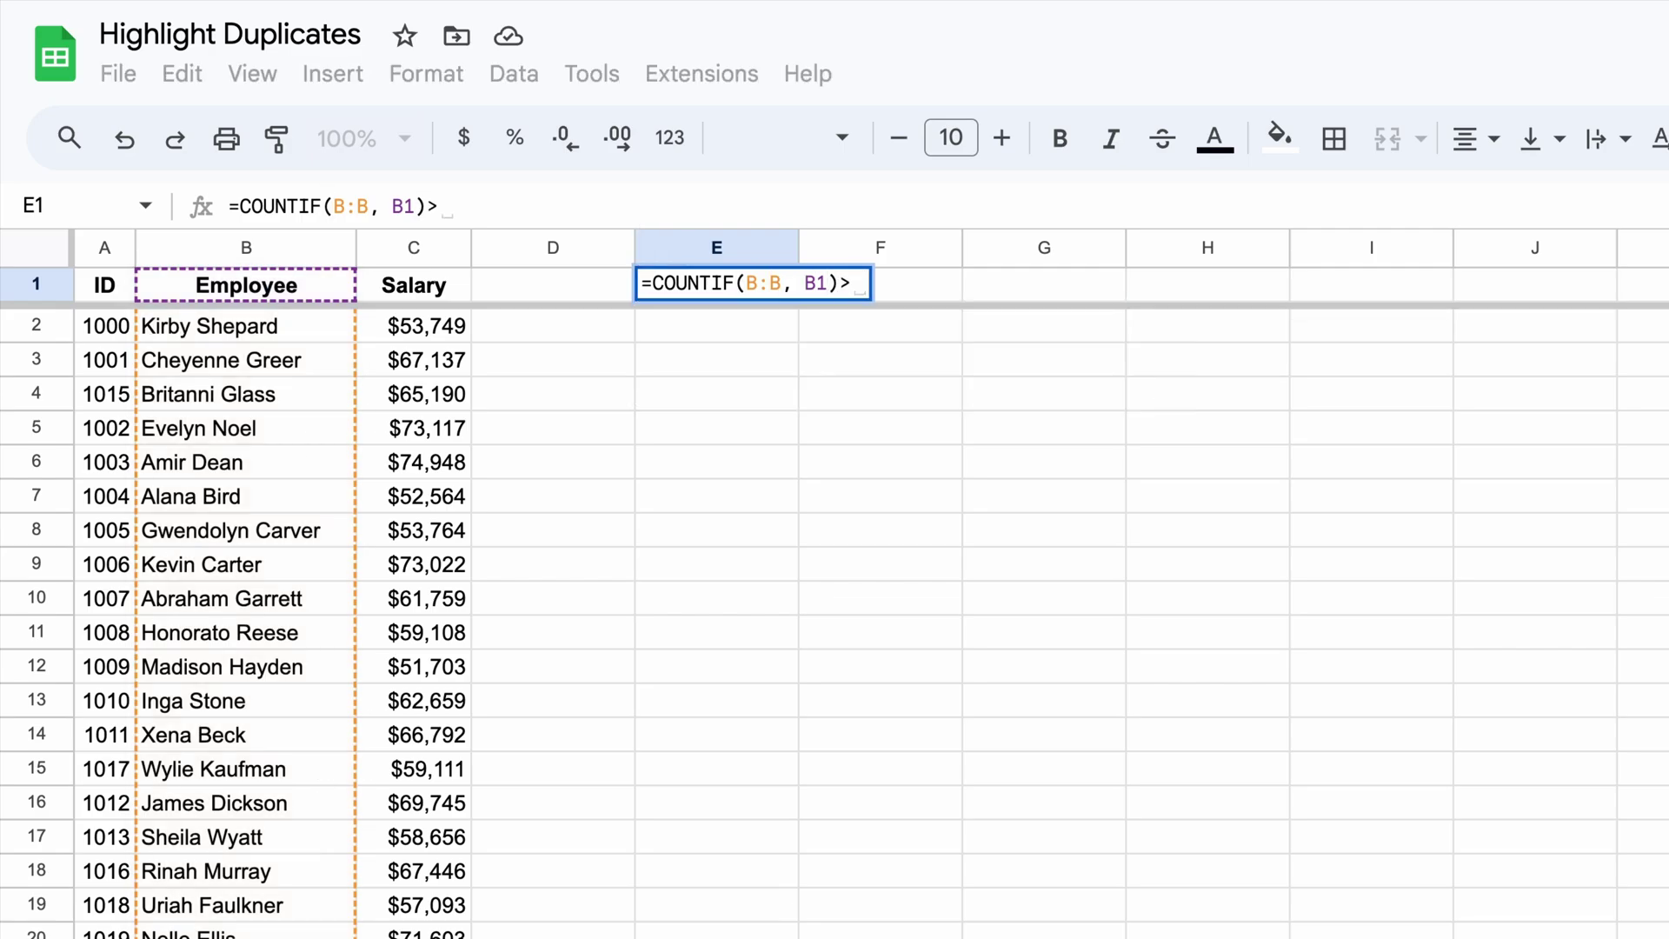
type("1")
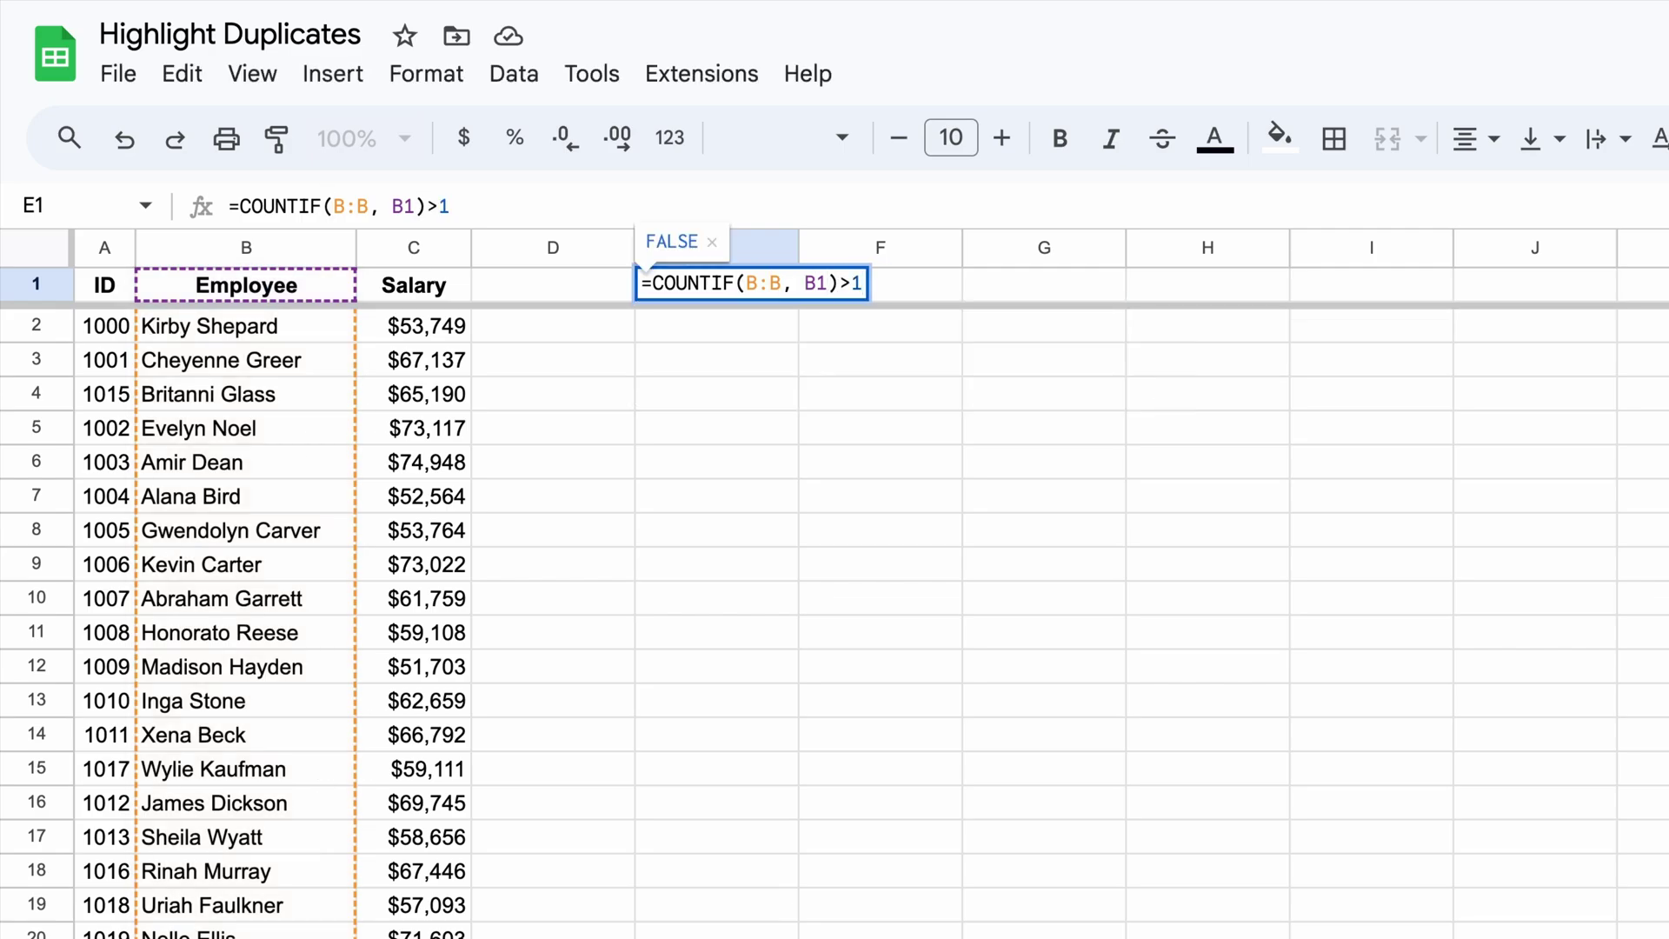
key("Return")
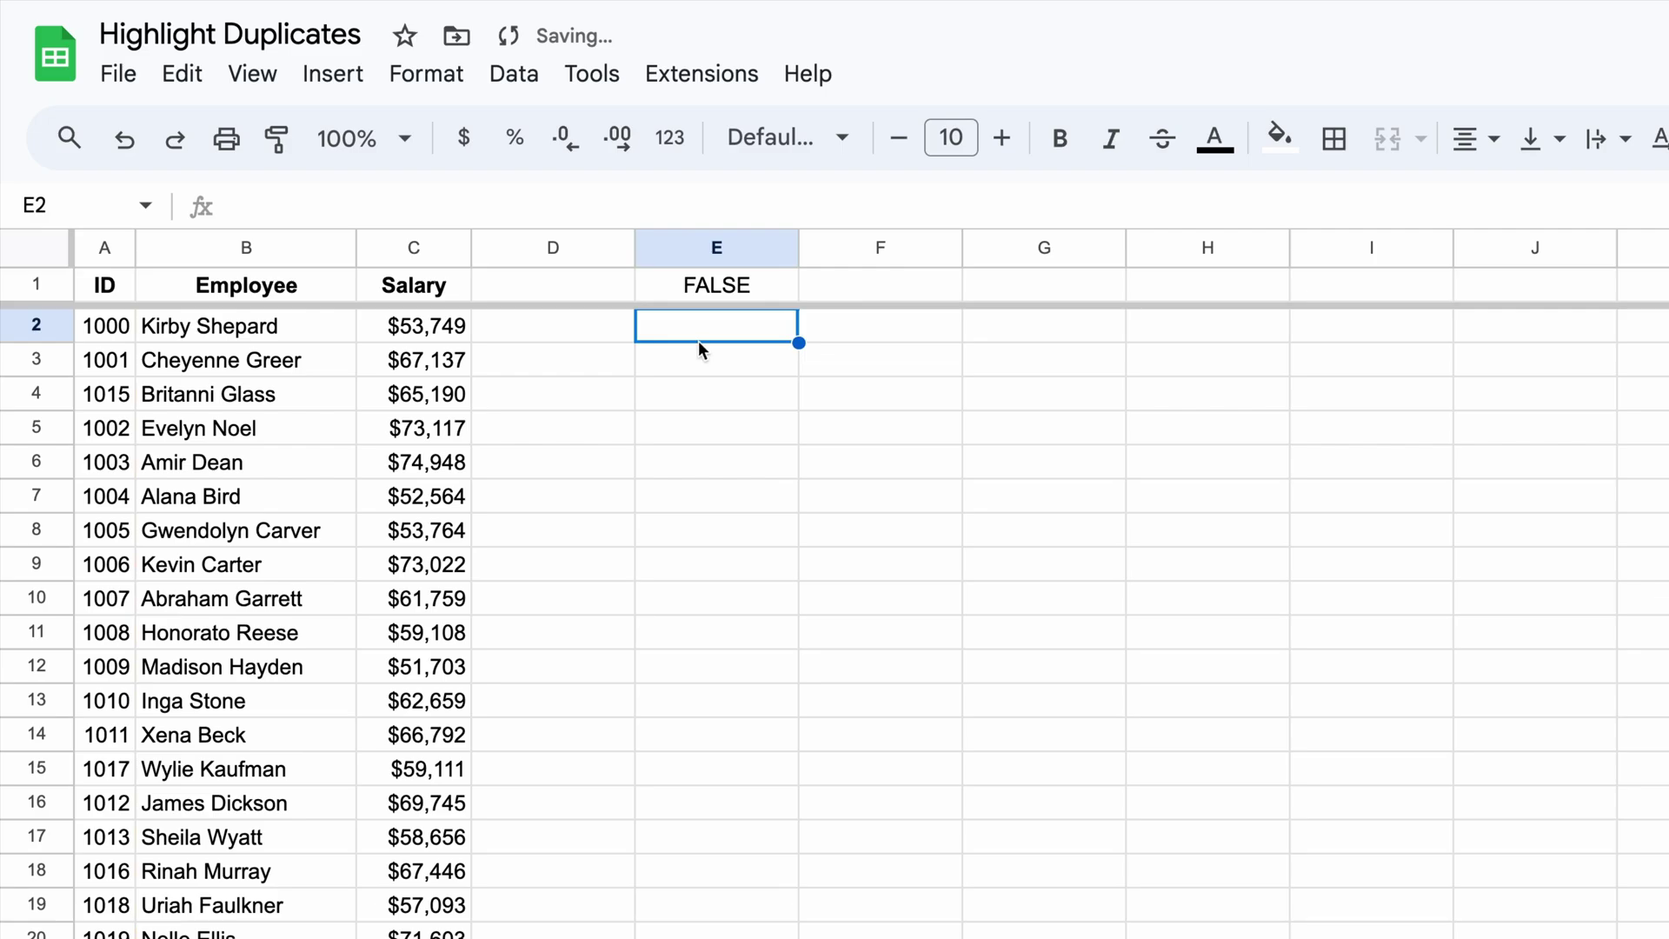
Step: Fill the E1 test down to E21 to check results, then clear E2:E21 again
left_click(743, 290)
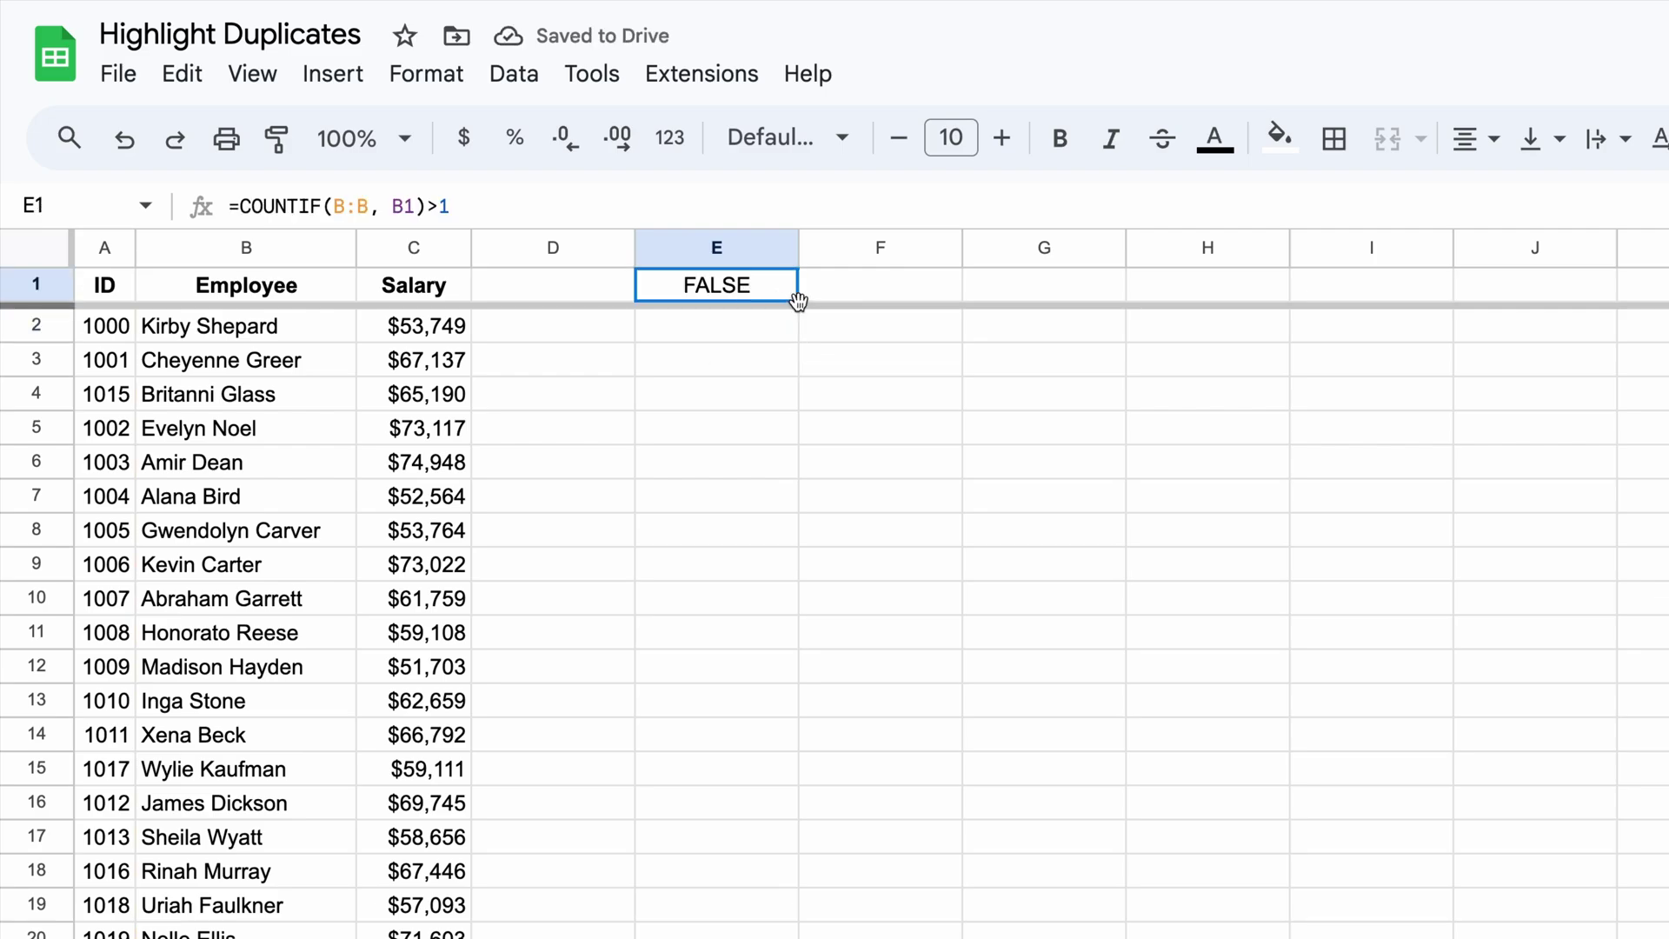
left_click_drag(798, 301, 774, 801)
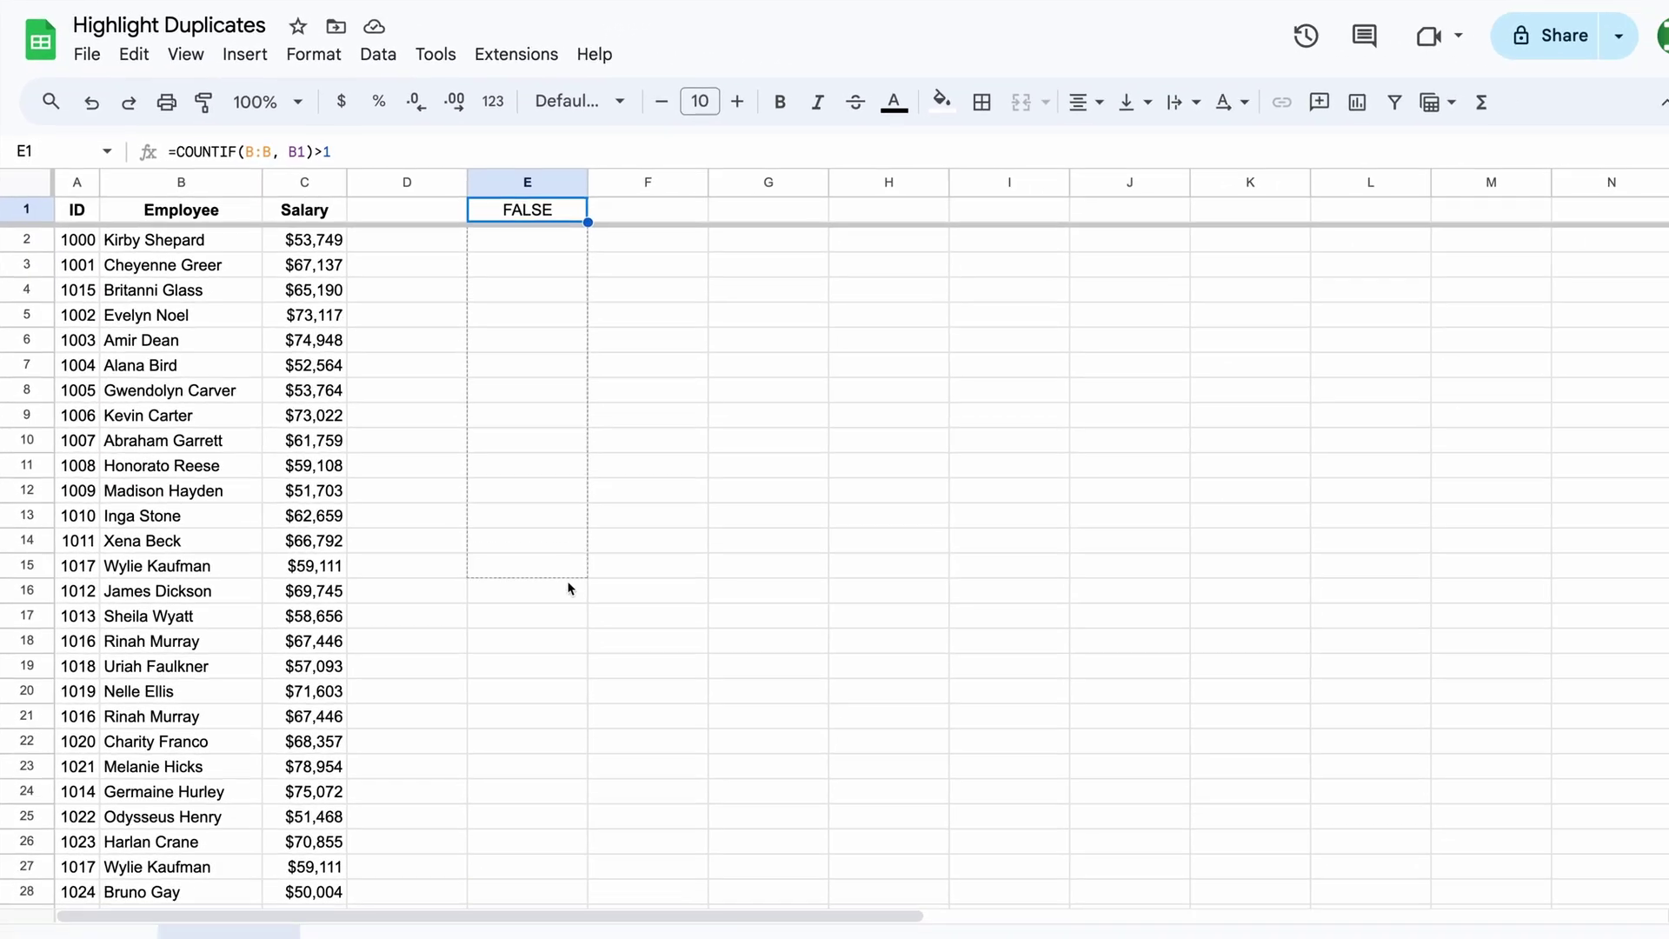
left_click_drag(569, 588, 556, 714)
left_click(666, 380)
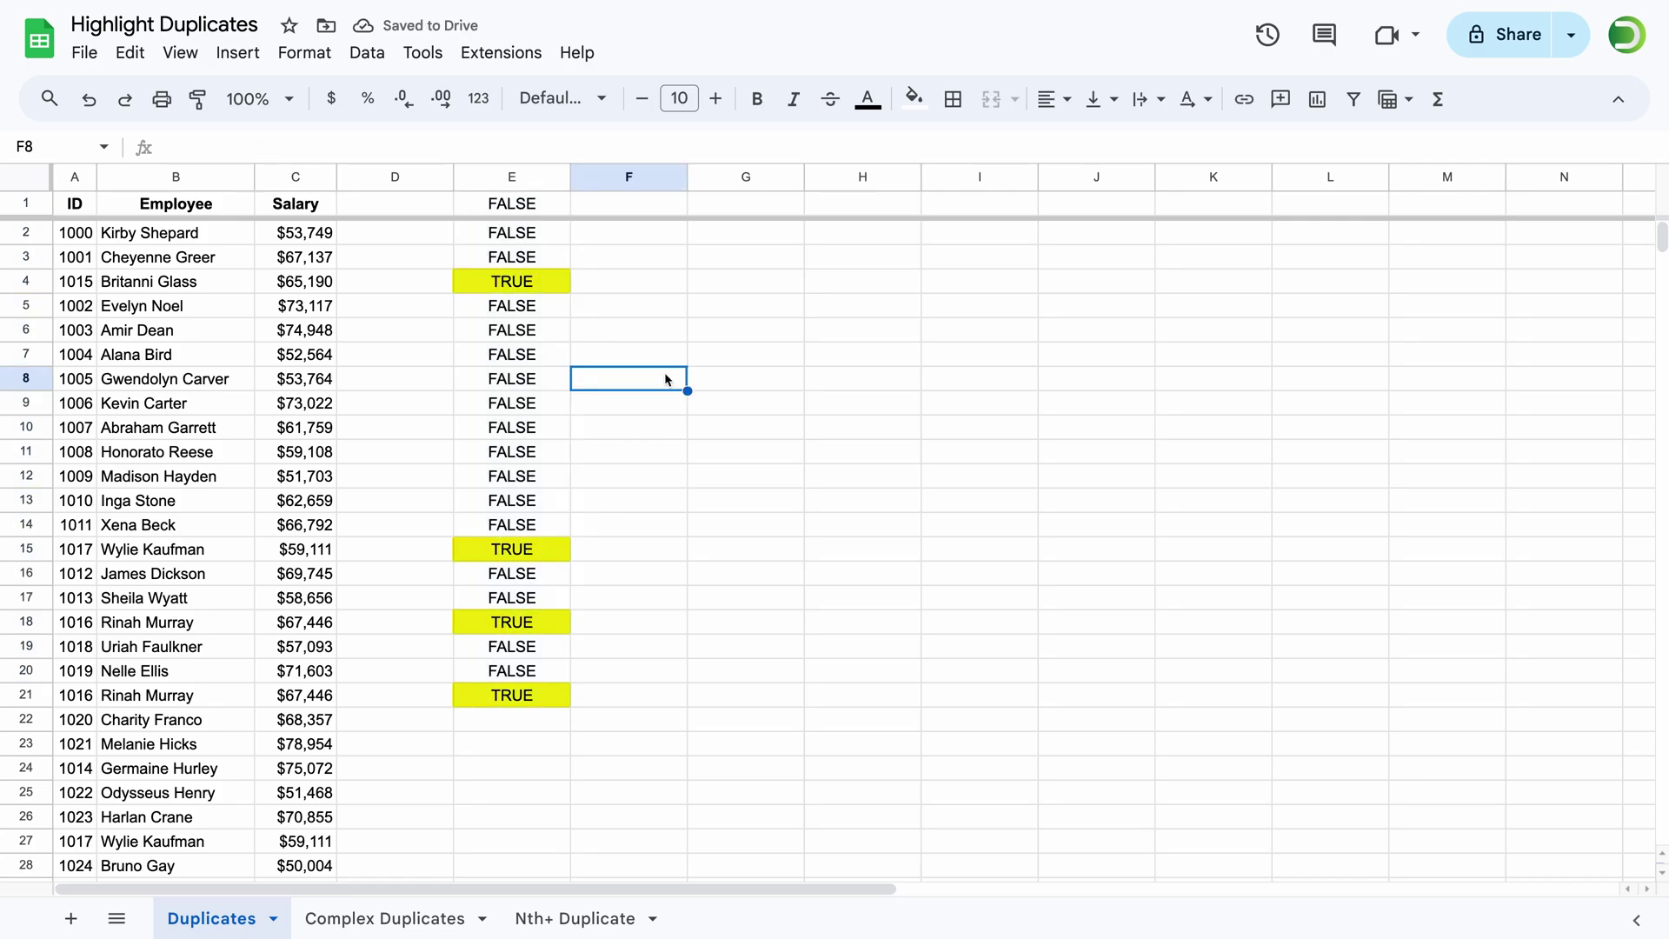
left_click_drag(543, 695, 523, 230)
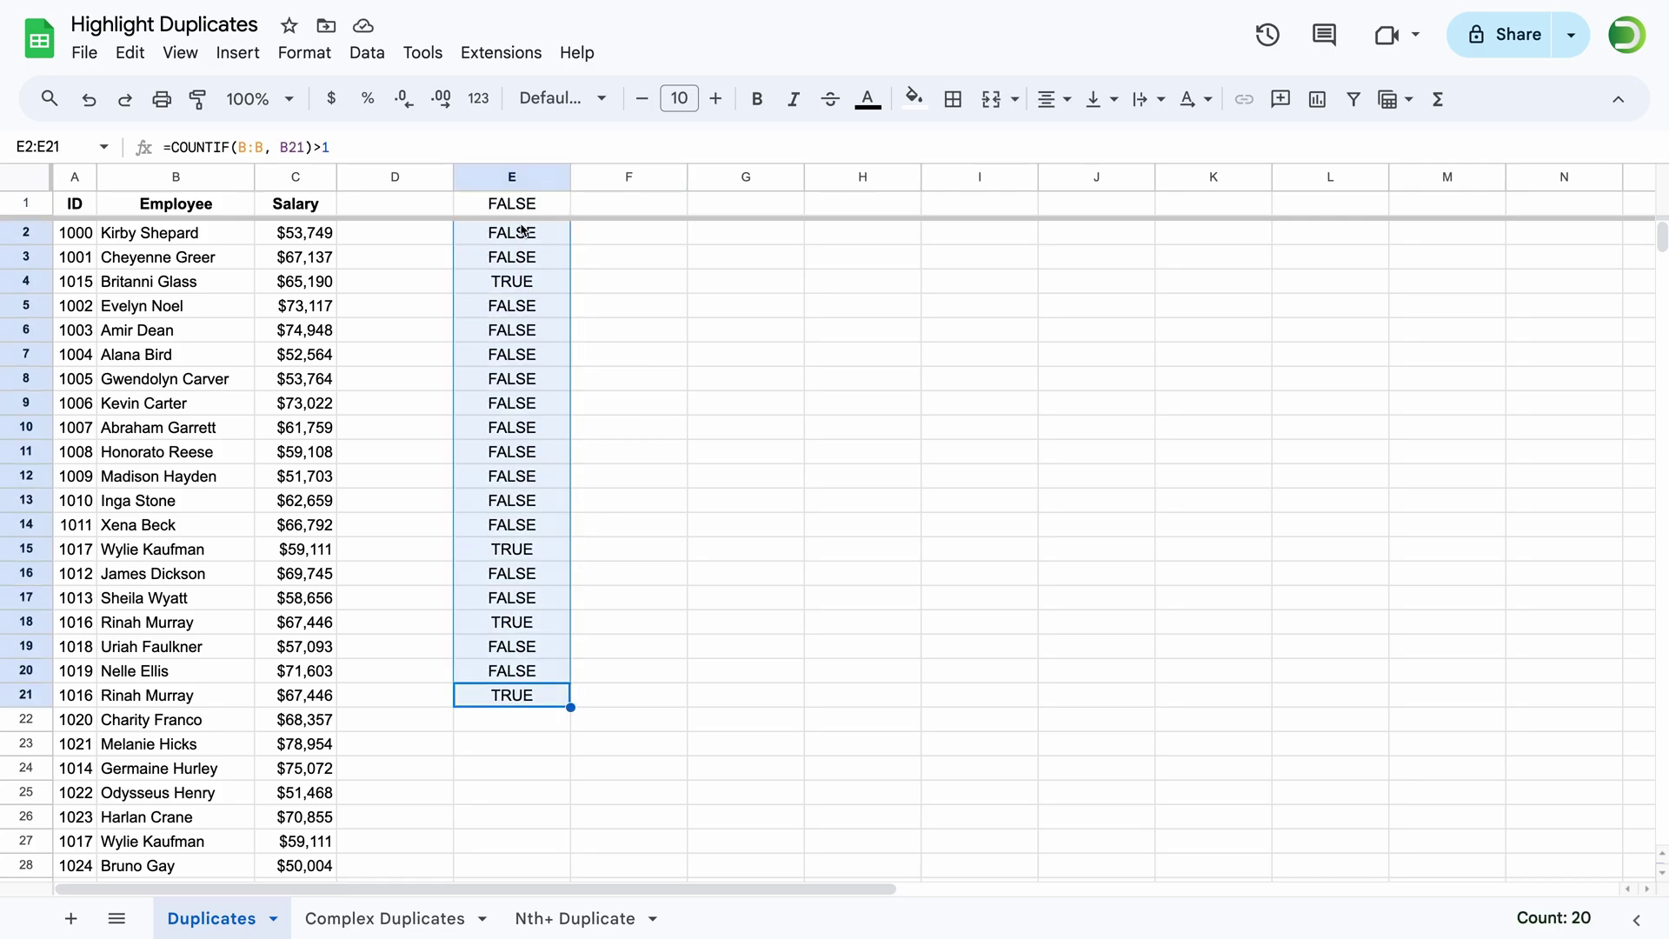
key("Delete")
left_click(517, 206)
double_click(517, 206)
key("Escape")
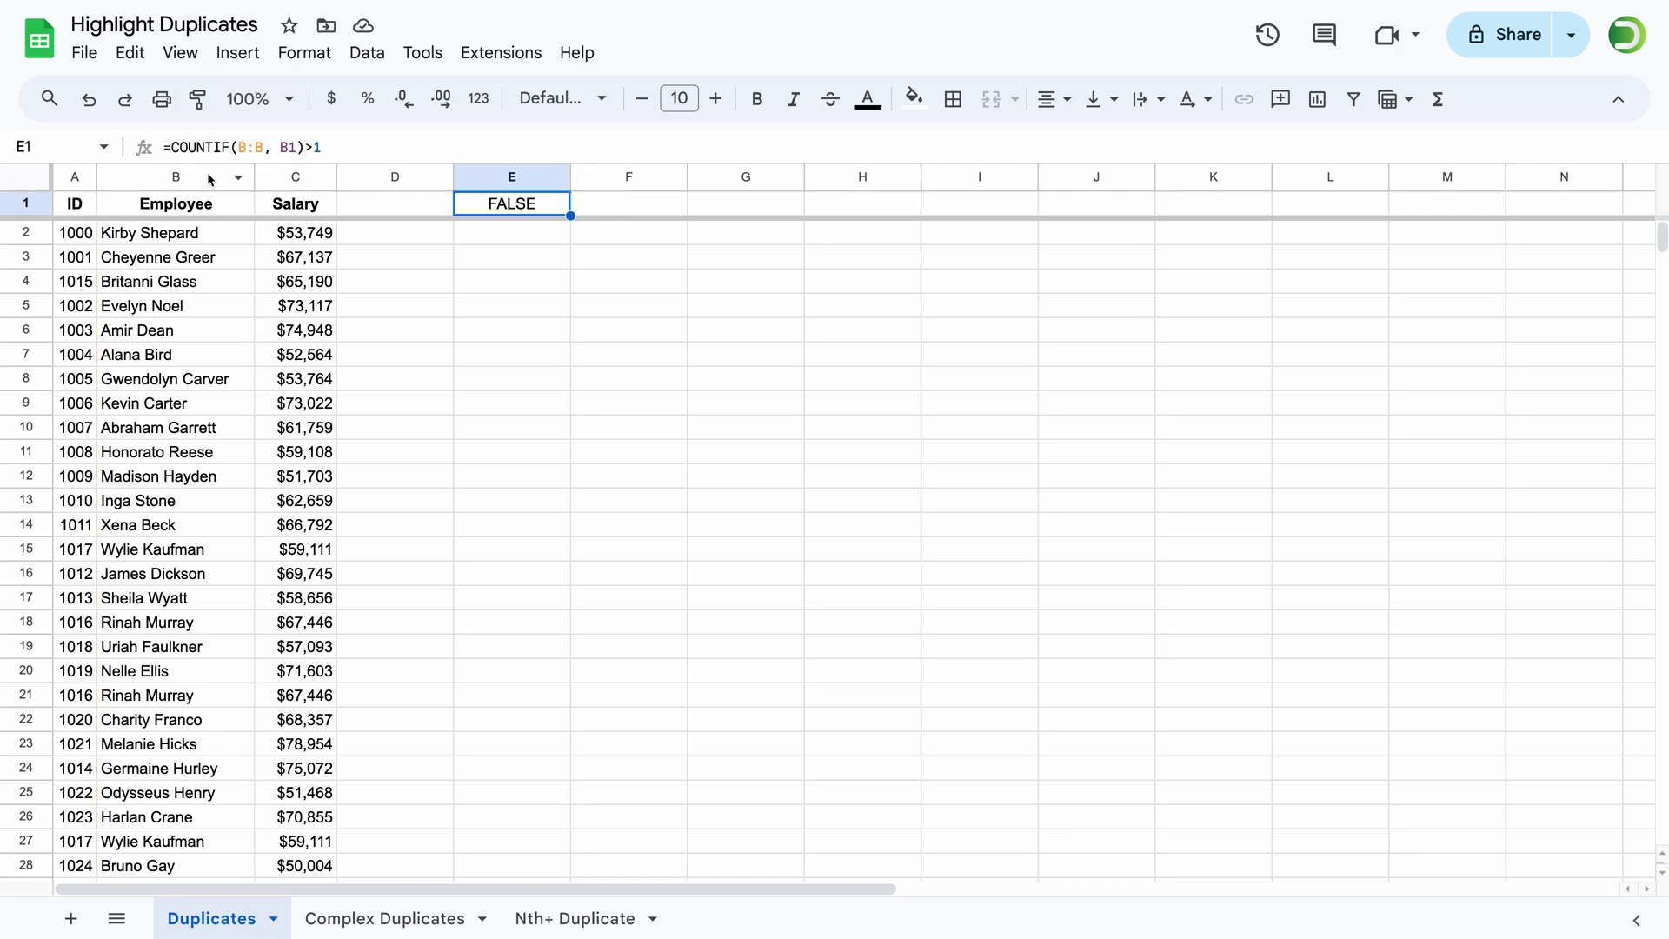
Step: Start a conditional formatting rule on column B with custom formula =COUNTIF(B:B, B1)>1
left_click(209, 179)
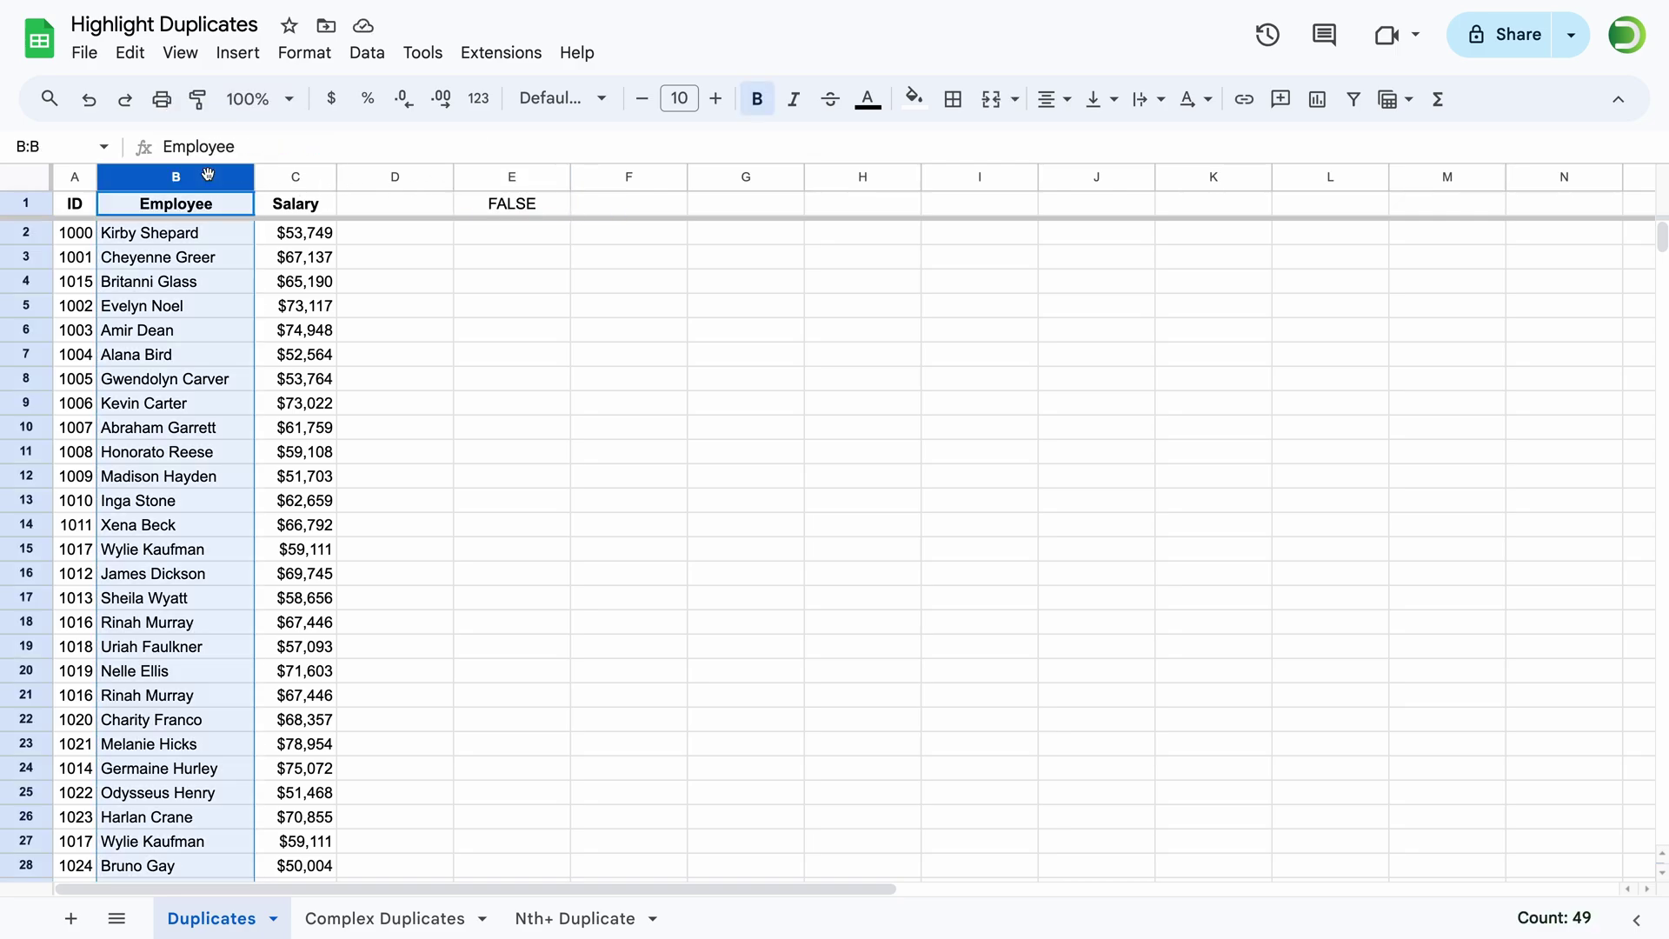
left_click(323, 58)
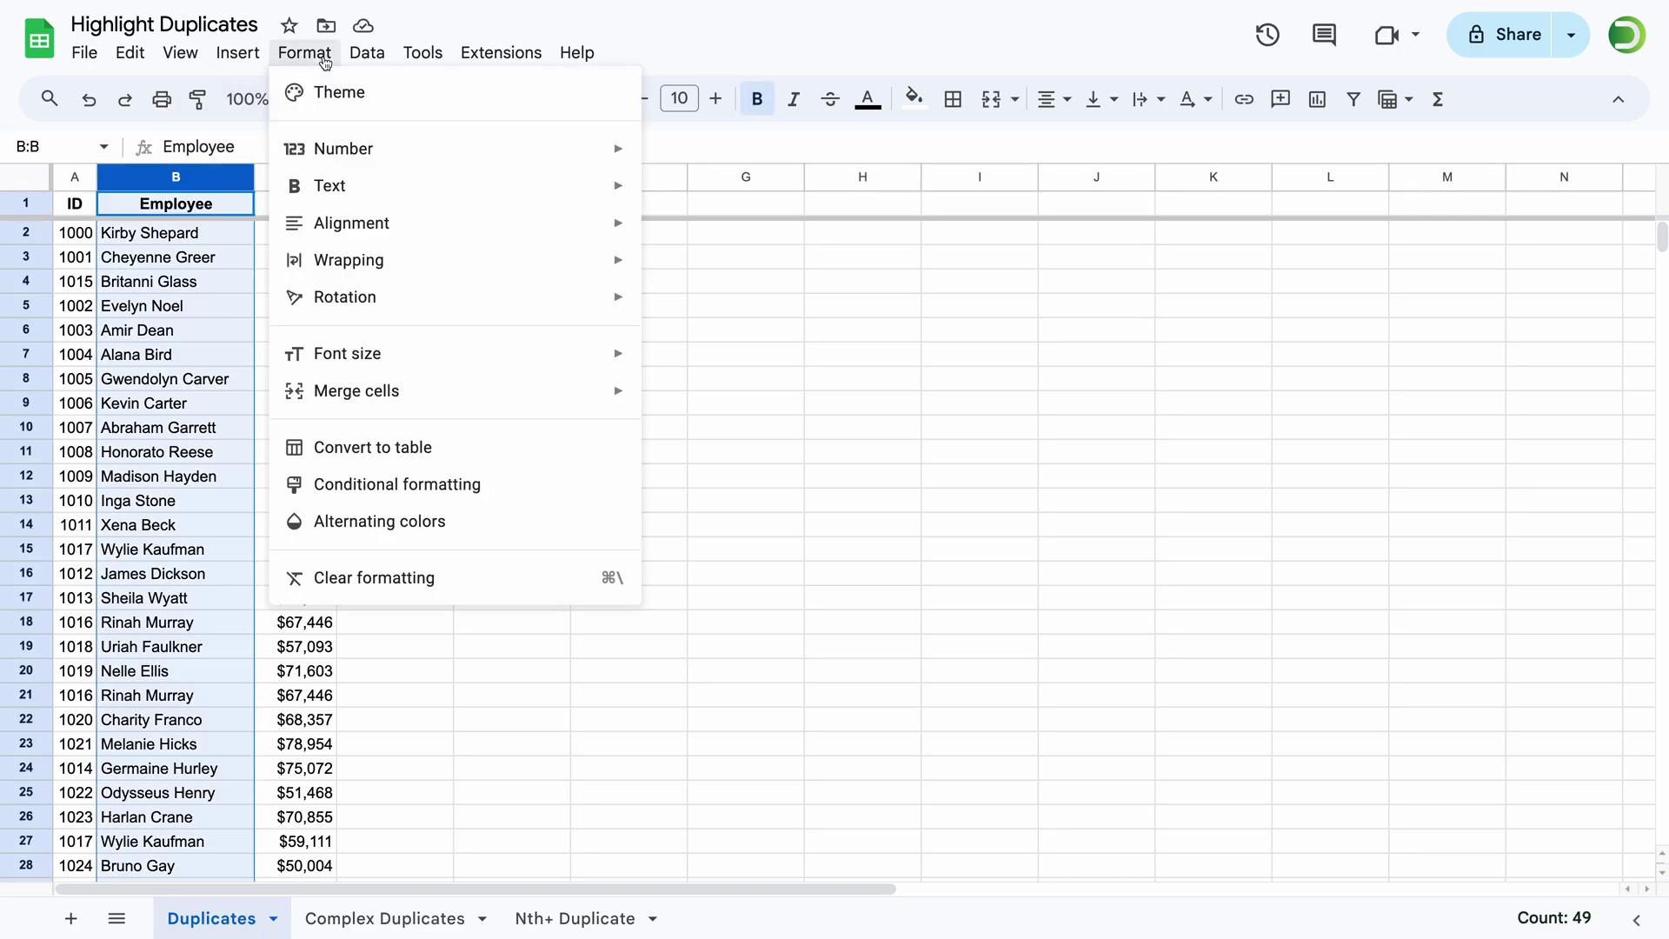
left_click(430, 485)
left_click(1325, 426)
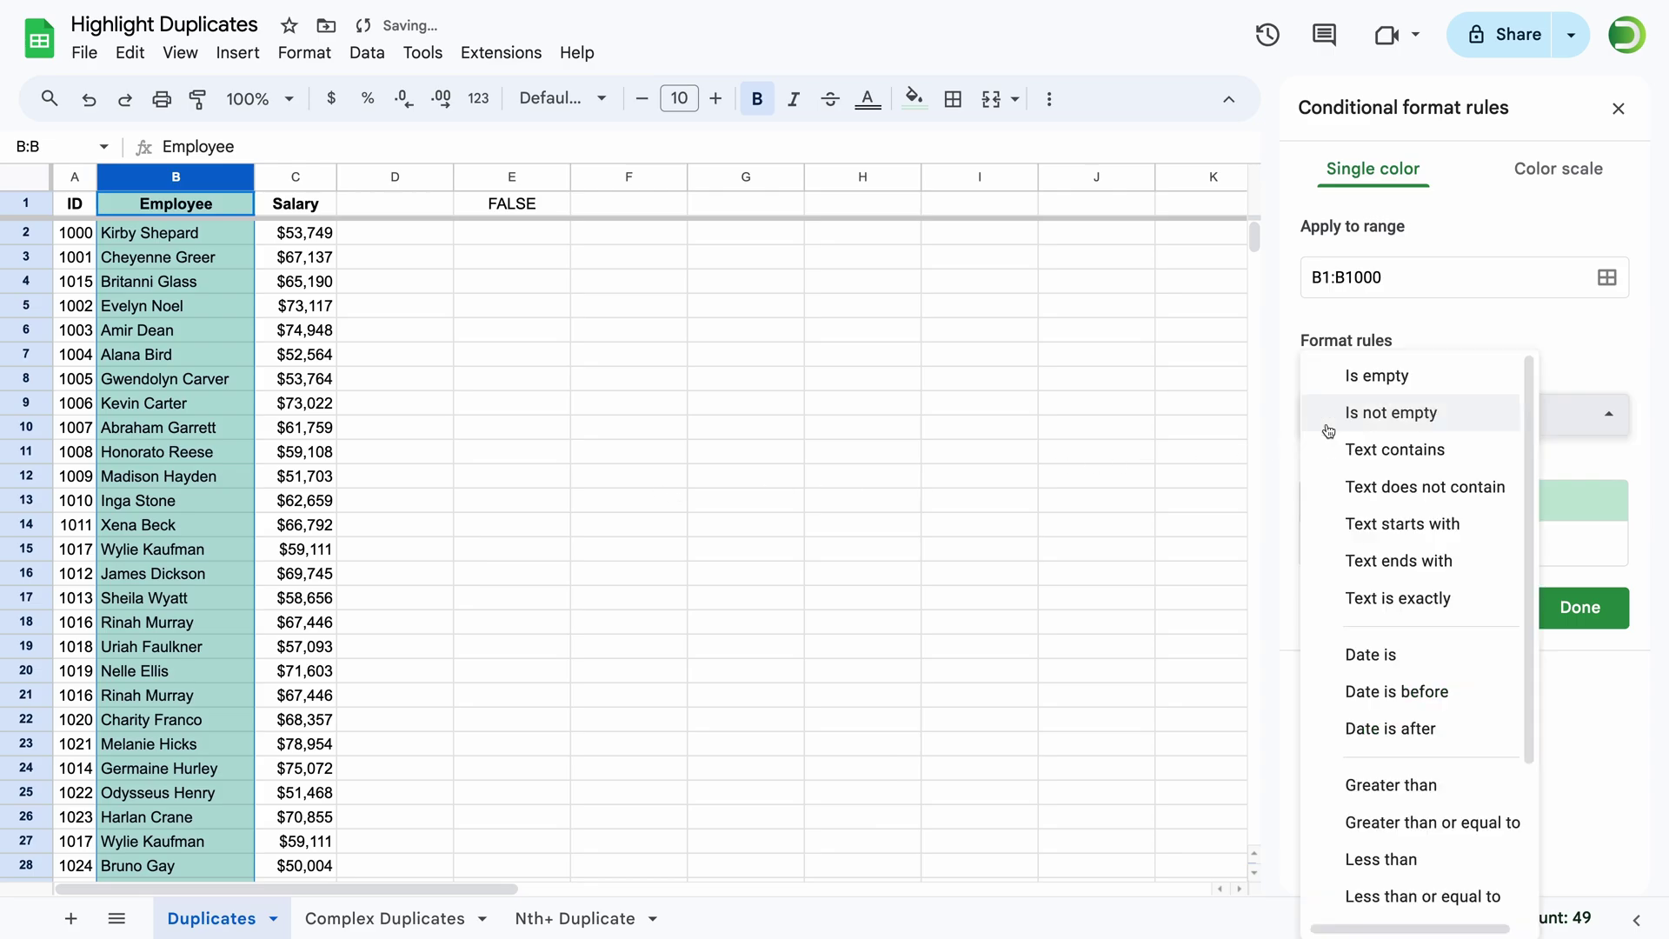
scroll(1375, 715, "down", 3)
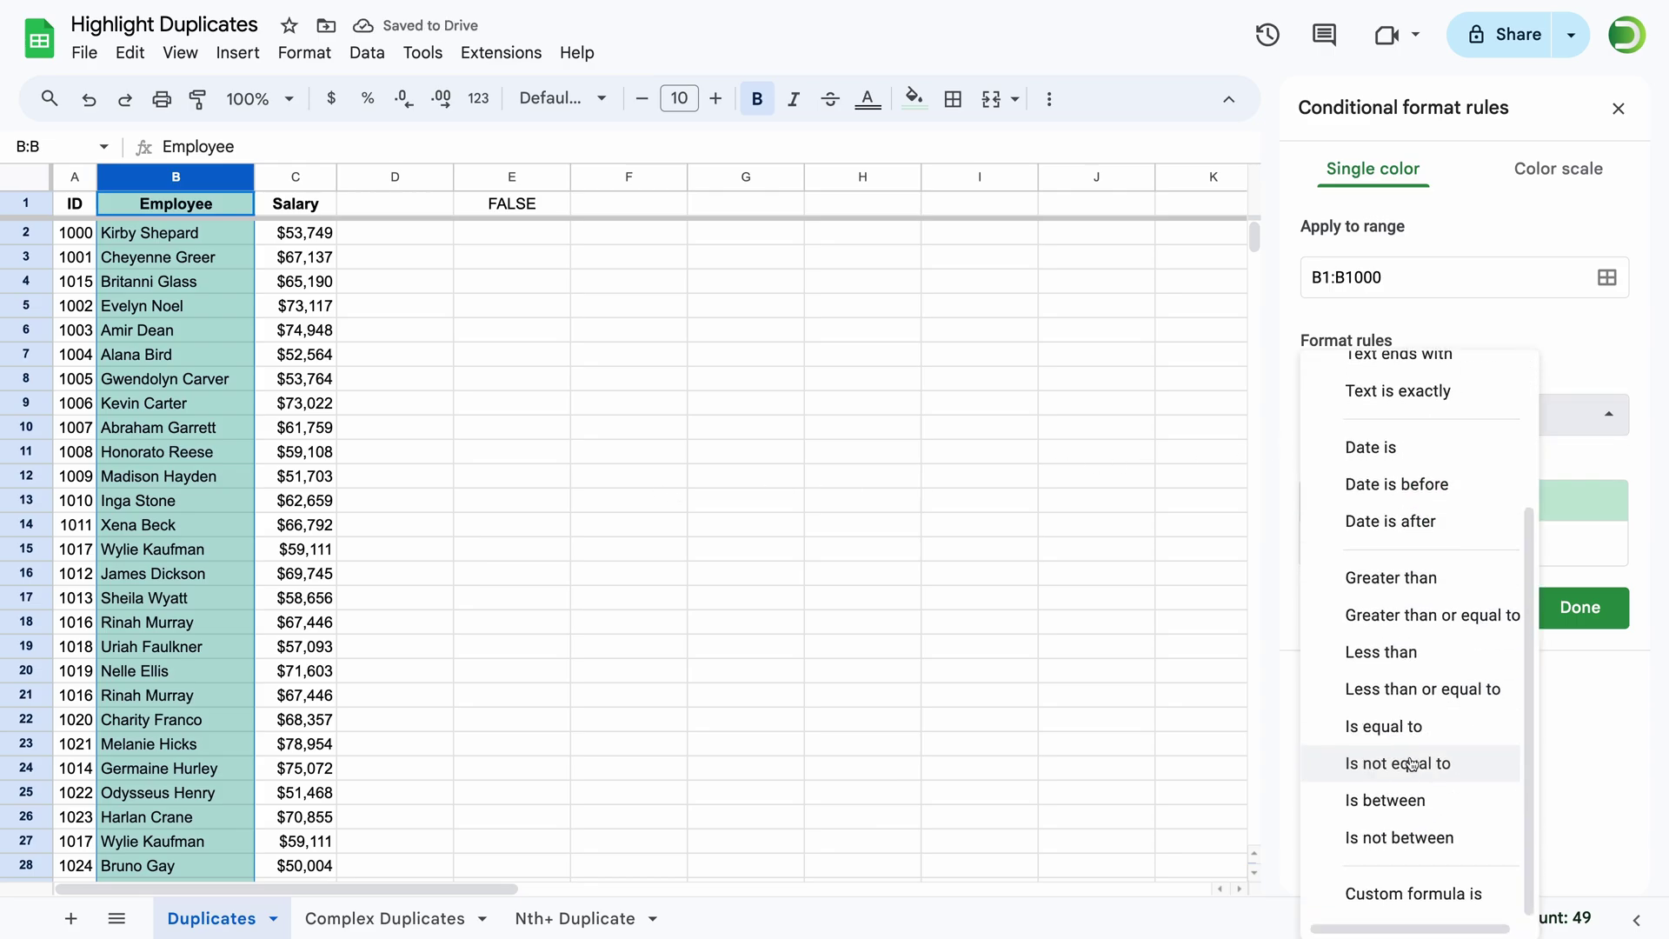
left_click(1428, 894)
left_click(1376, 462)
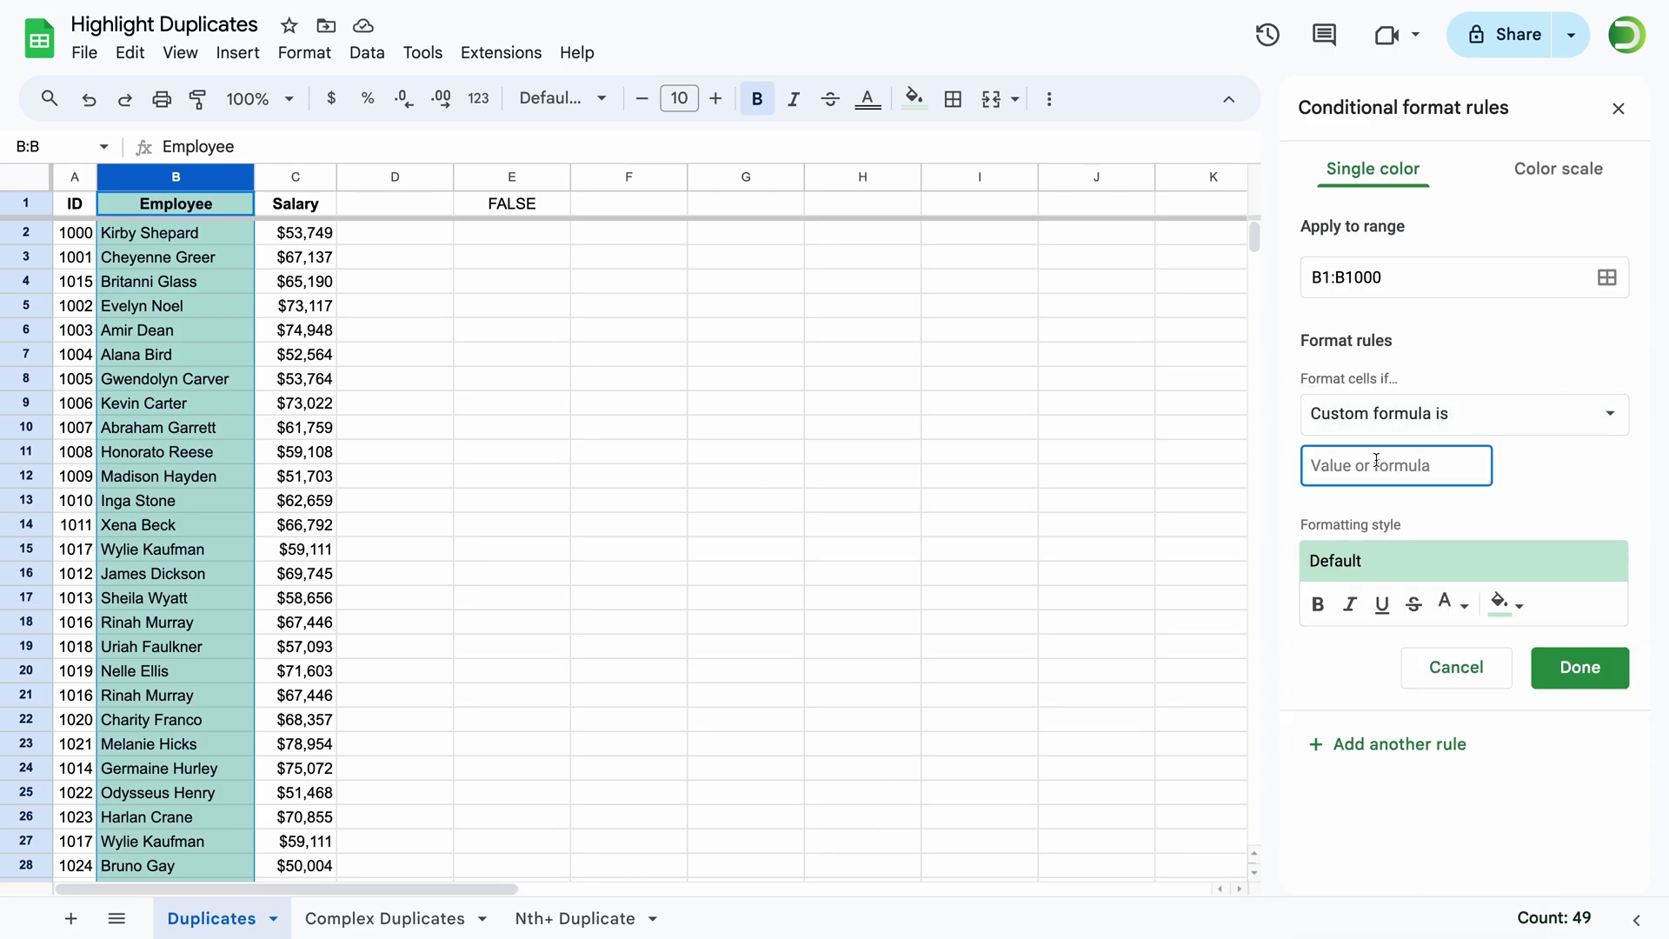
type("=COUNTIF(B:B, B1)>1")
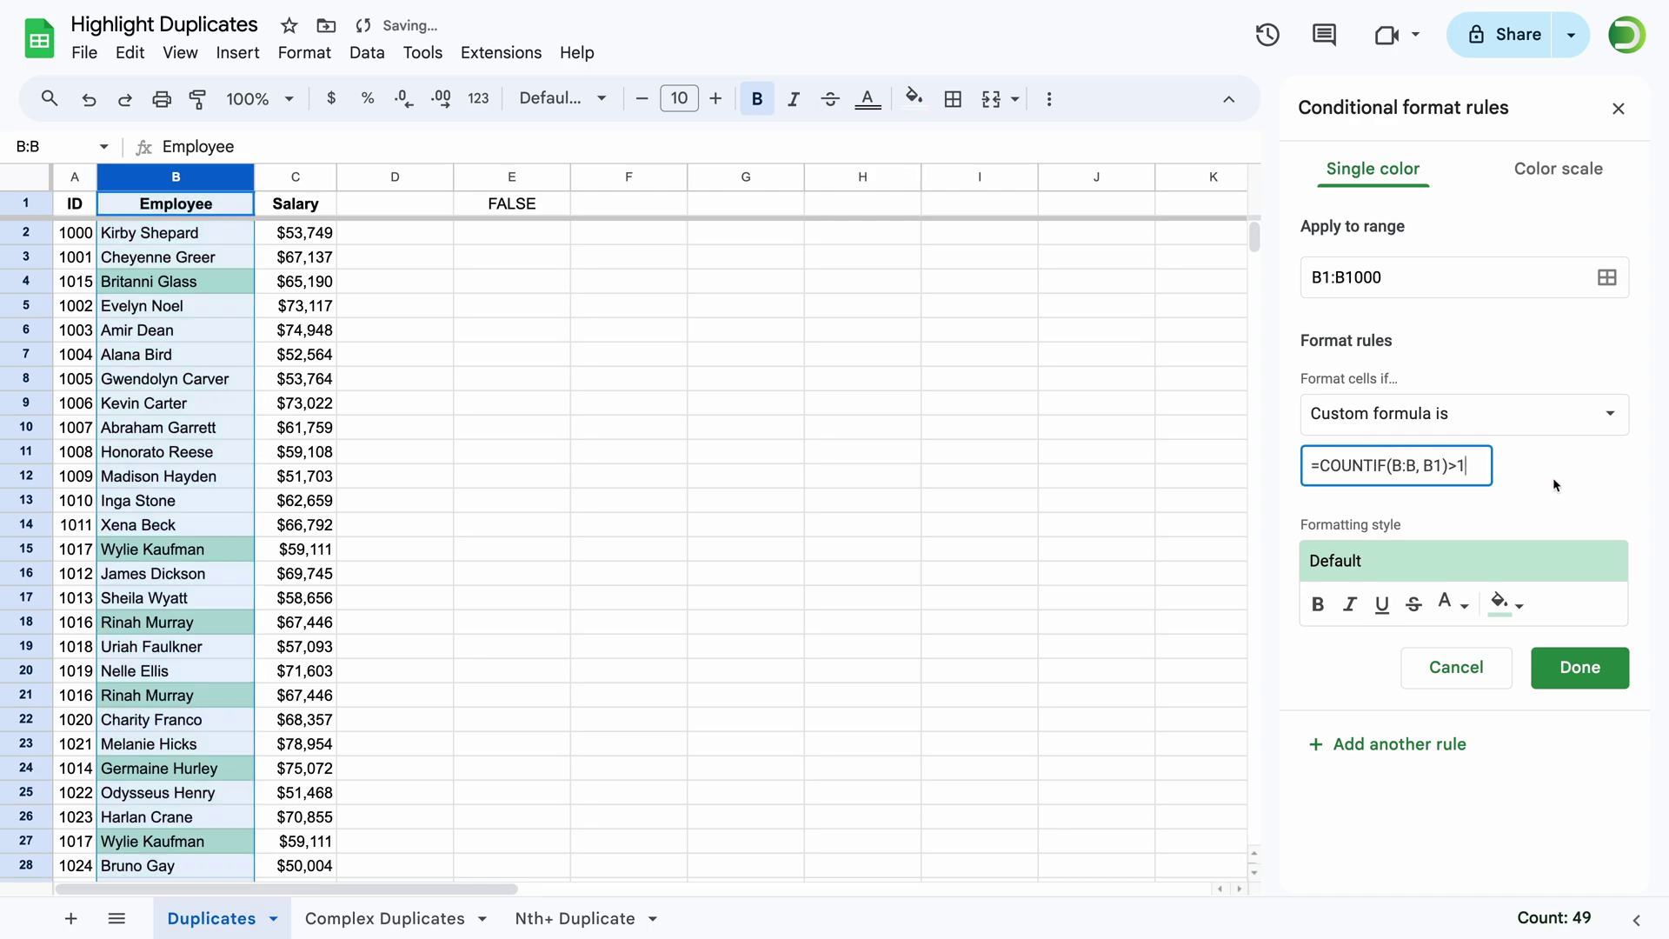
Step: Give the rule the yellow preset style and save it
left_click(1500, 603)
left_click(1569, 499)
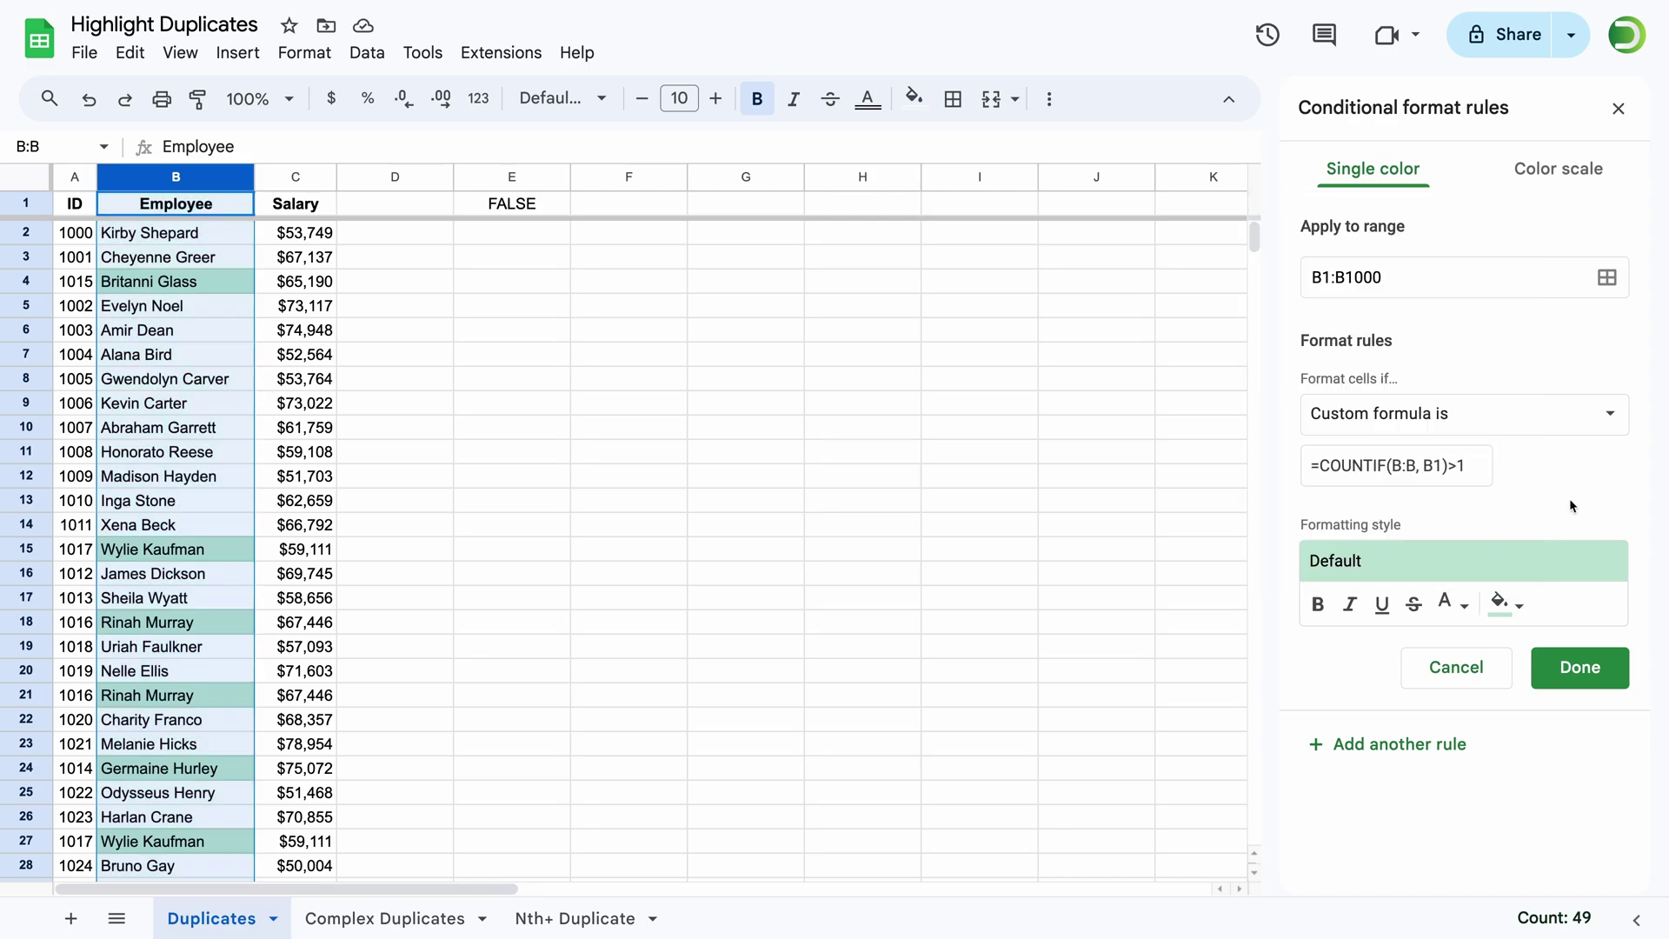
left_click(1563, 550)
left_click(1455, 626)
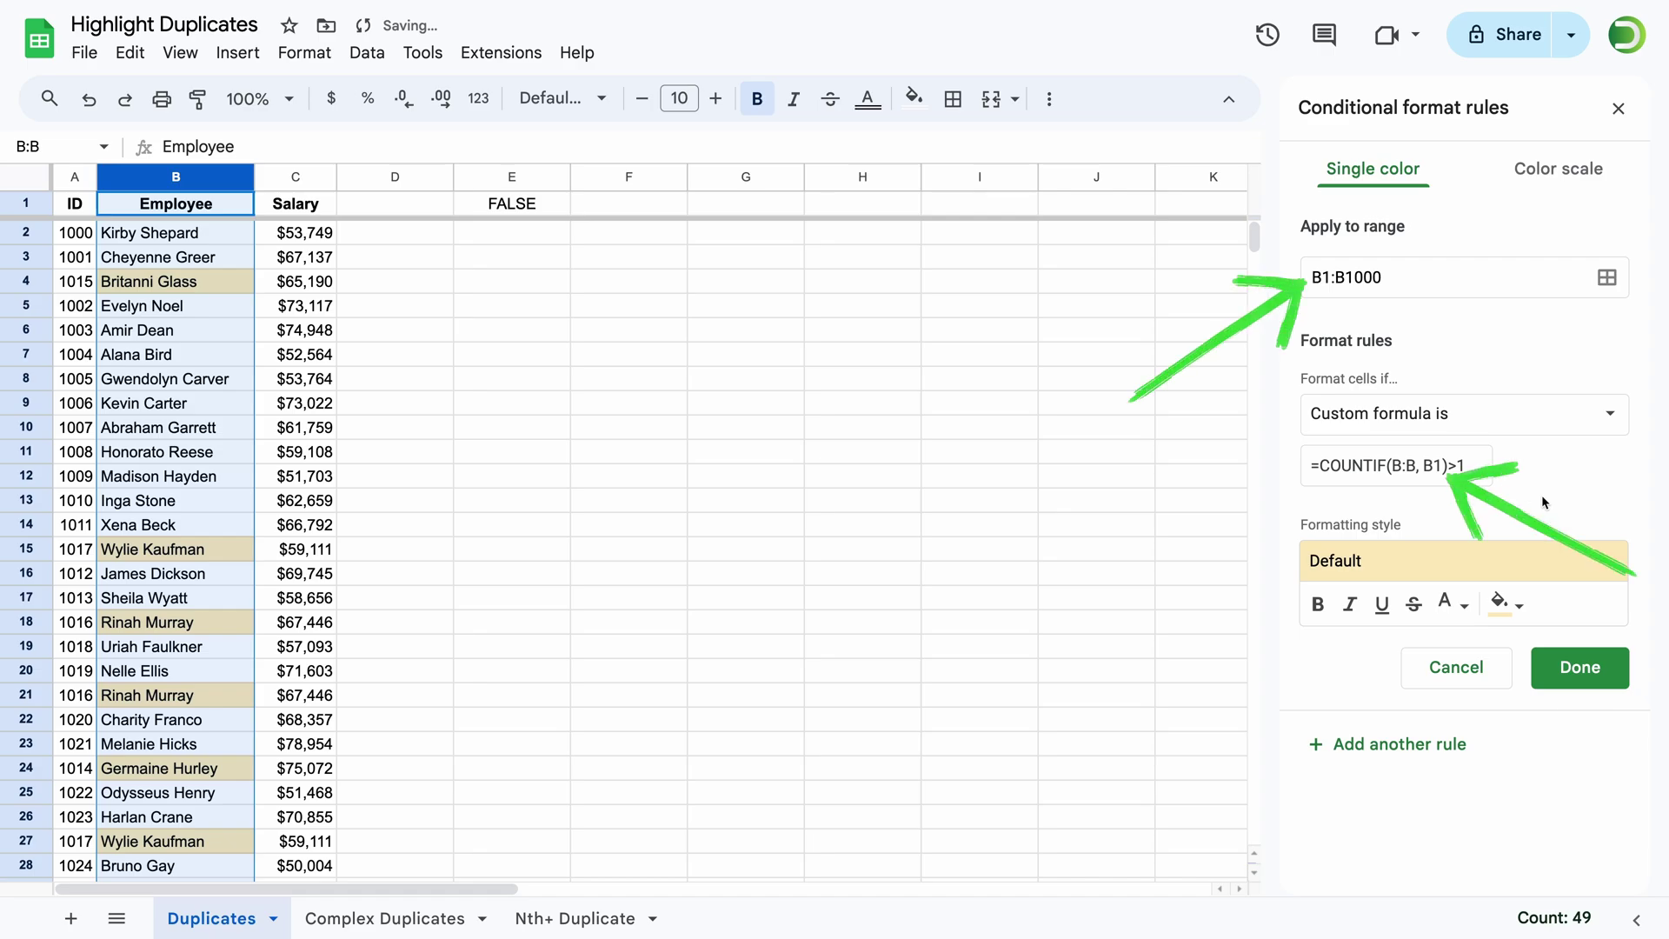
left_click(1592, 668)
left_click(418, 287)
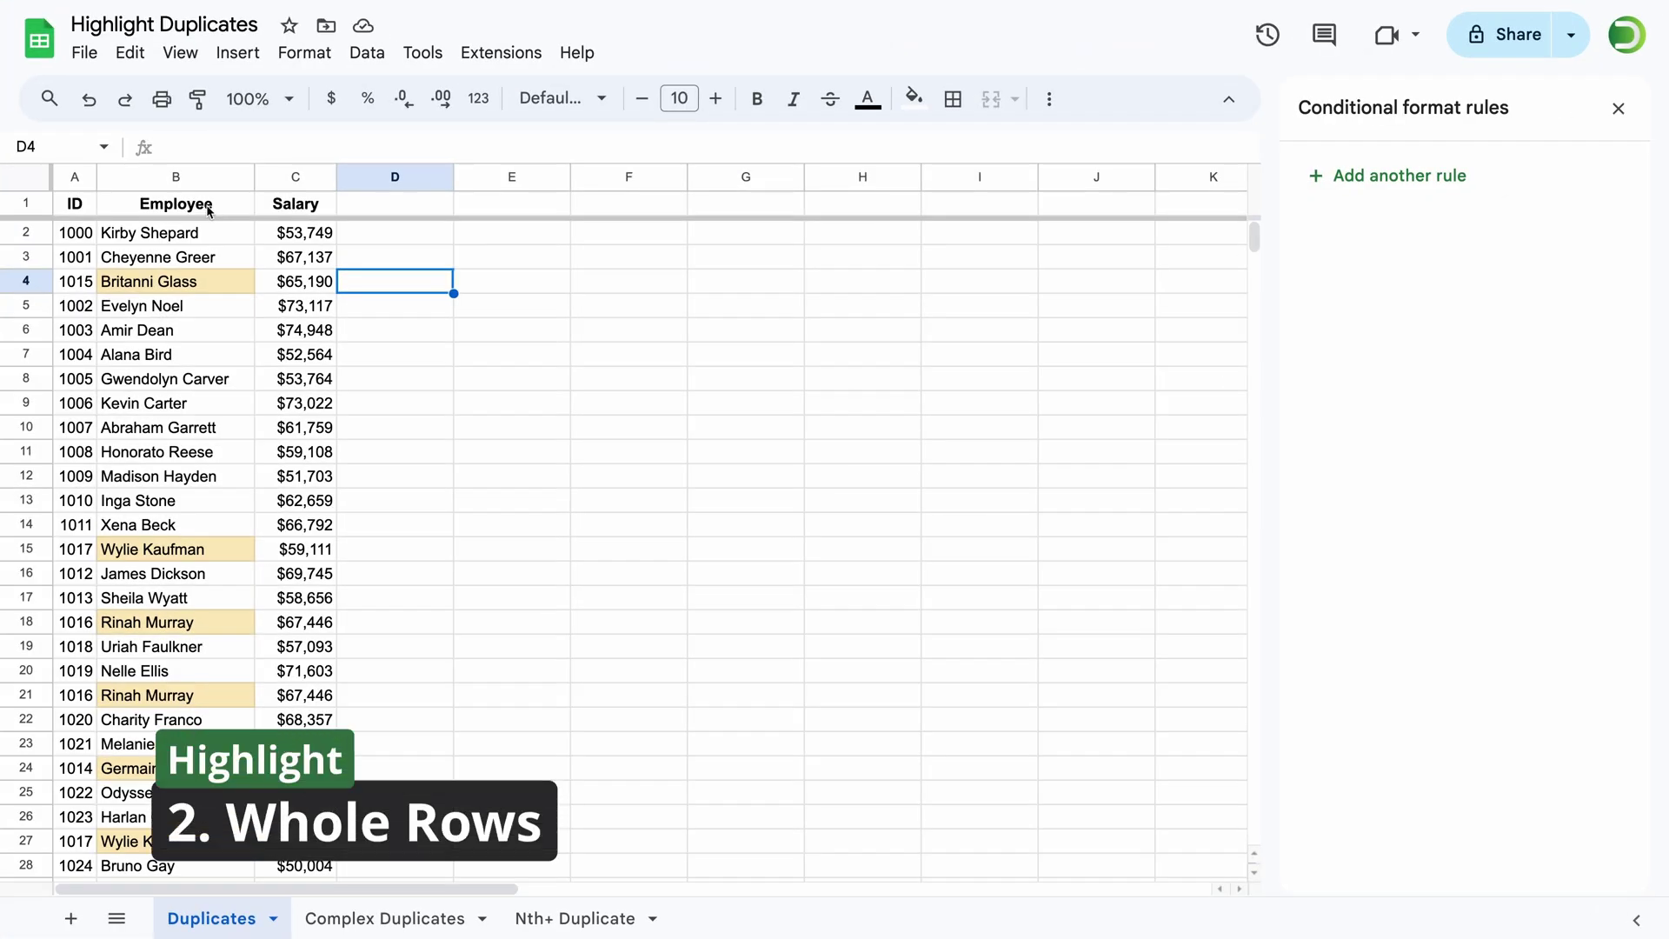
Step: Change the duplicate rule's formula to =COUNTIF($A:$A, $A1)>1
left_click(209, 209)
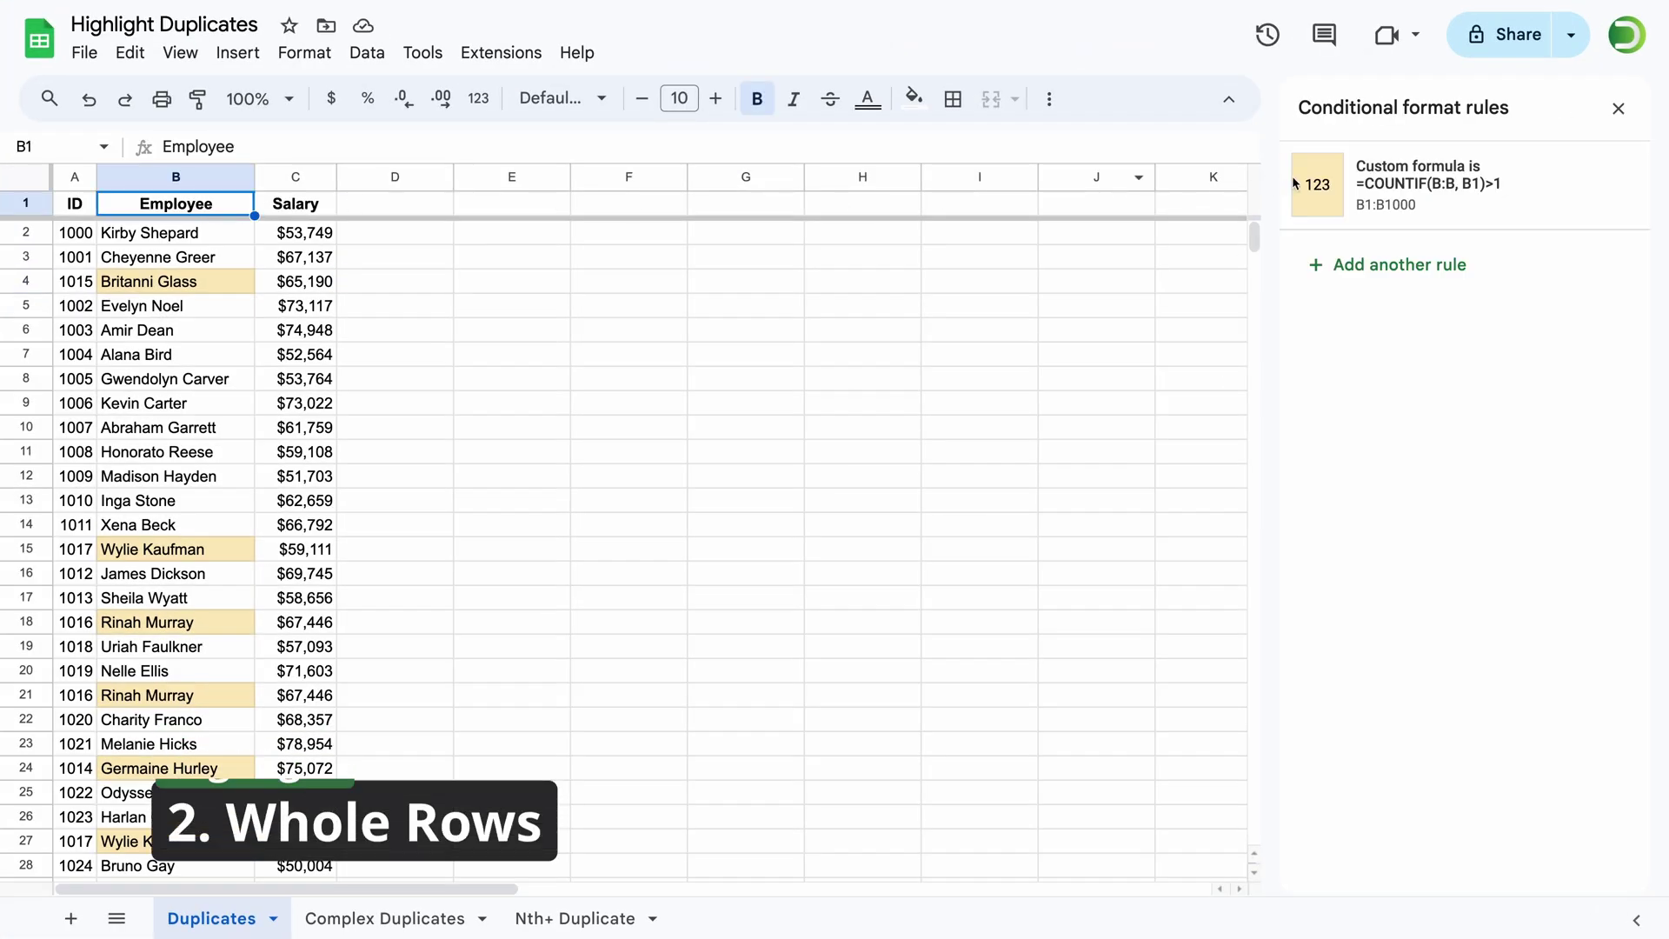
left_click(1463, 180)
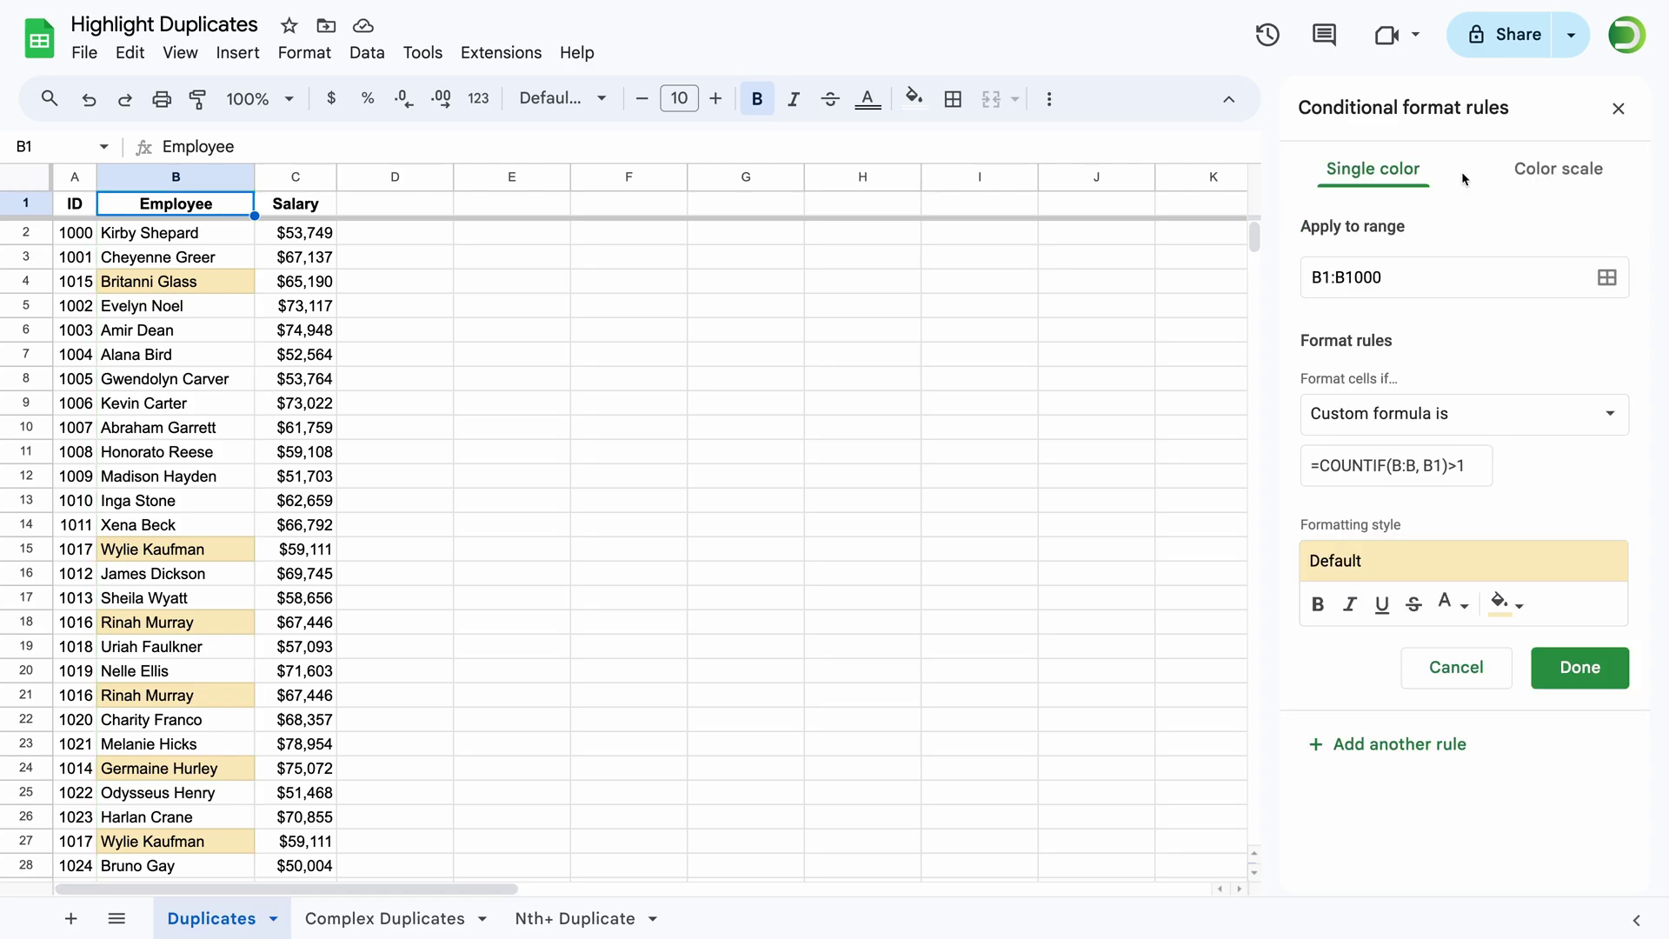
left_click(1398, 467)
key("BackSpace")
key("BackSpace")
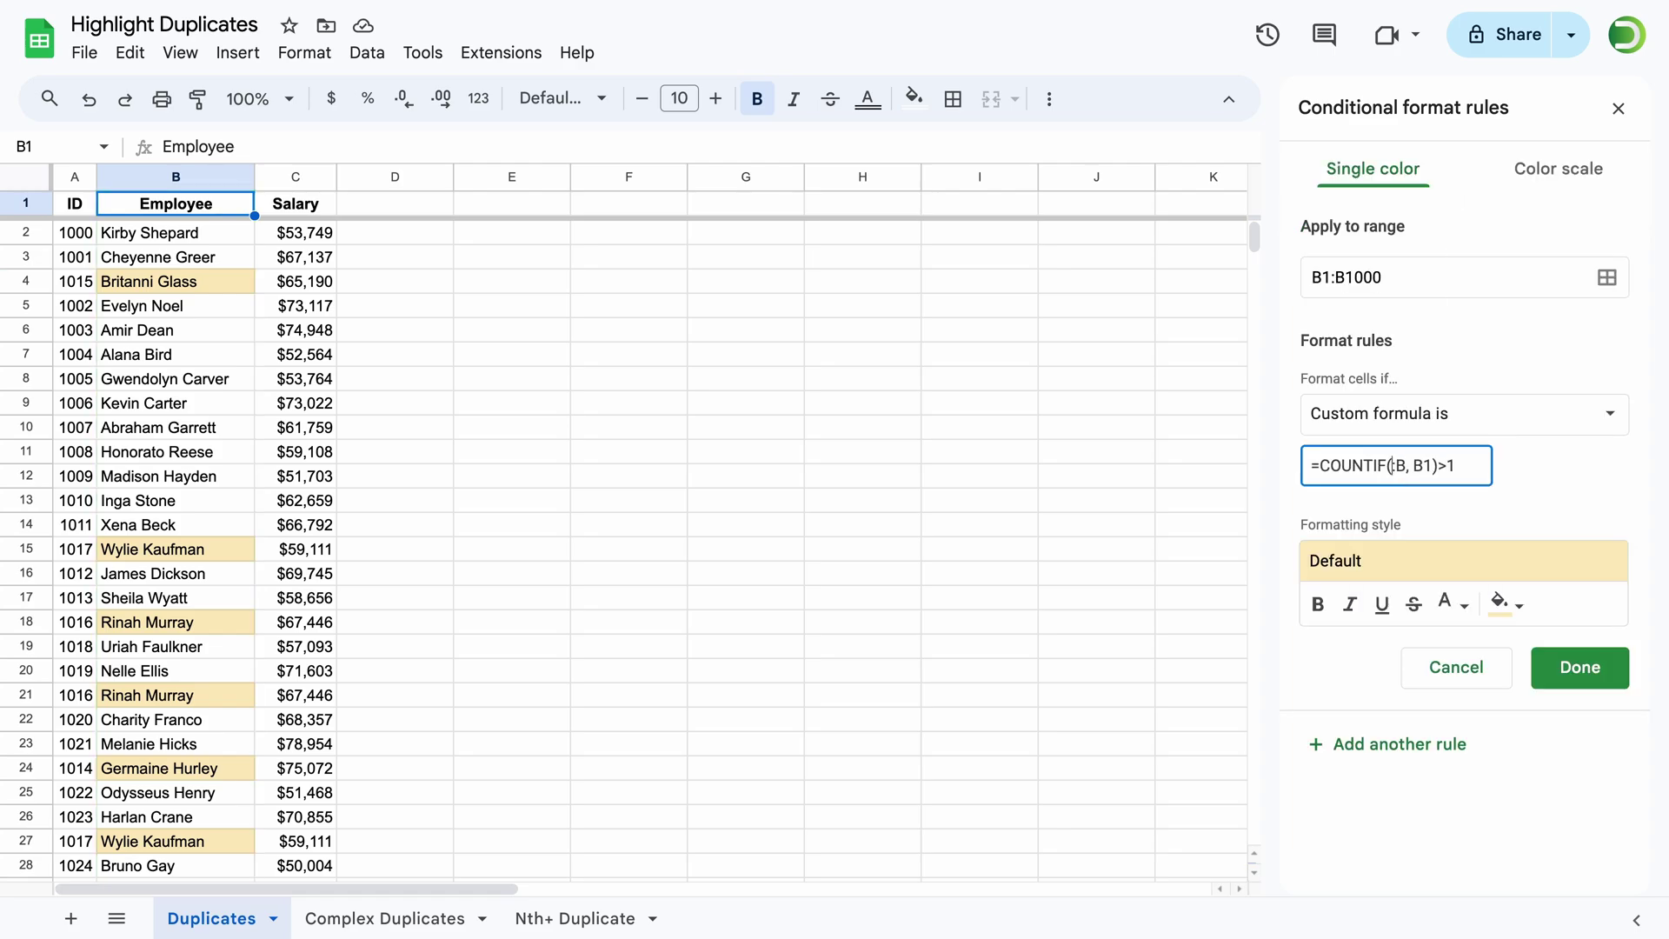
type("$A:")
key("Delete")
type("$")
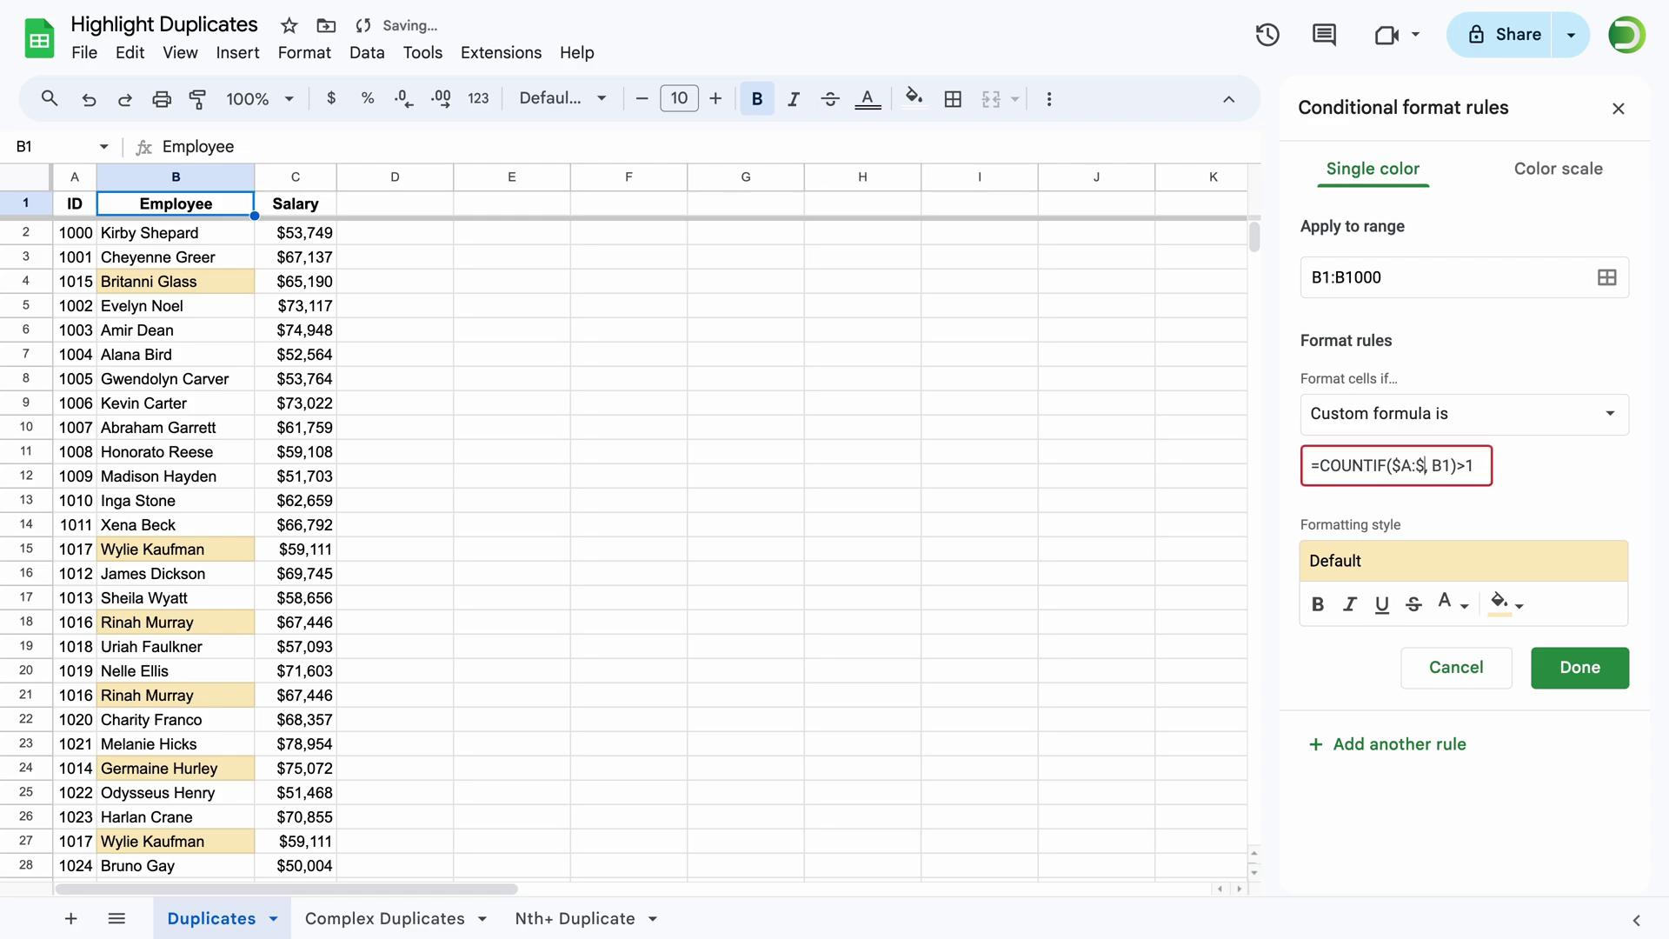
type("A")
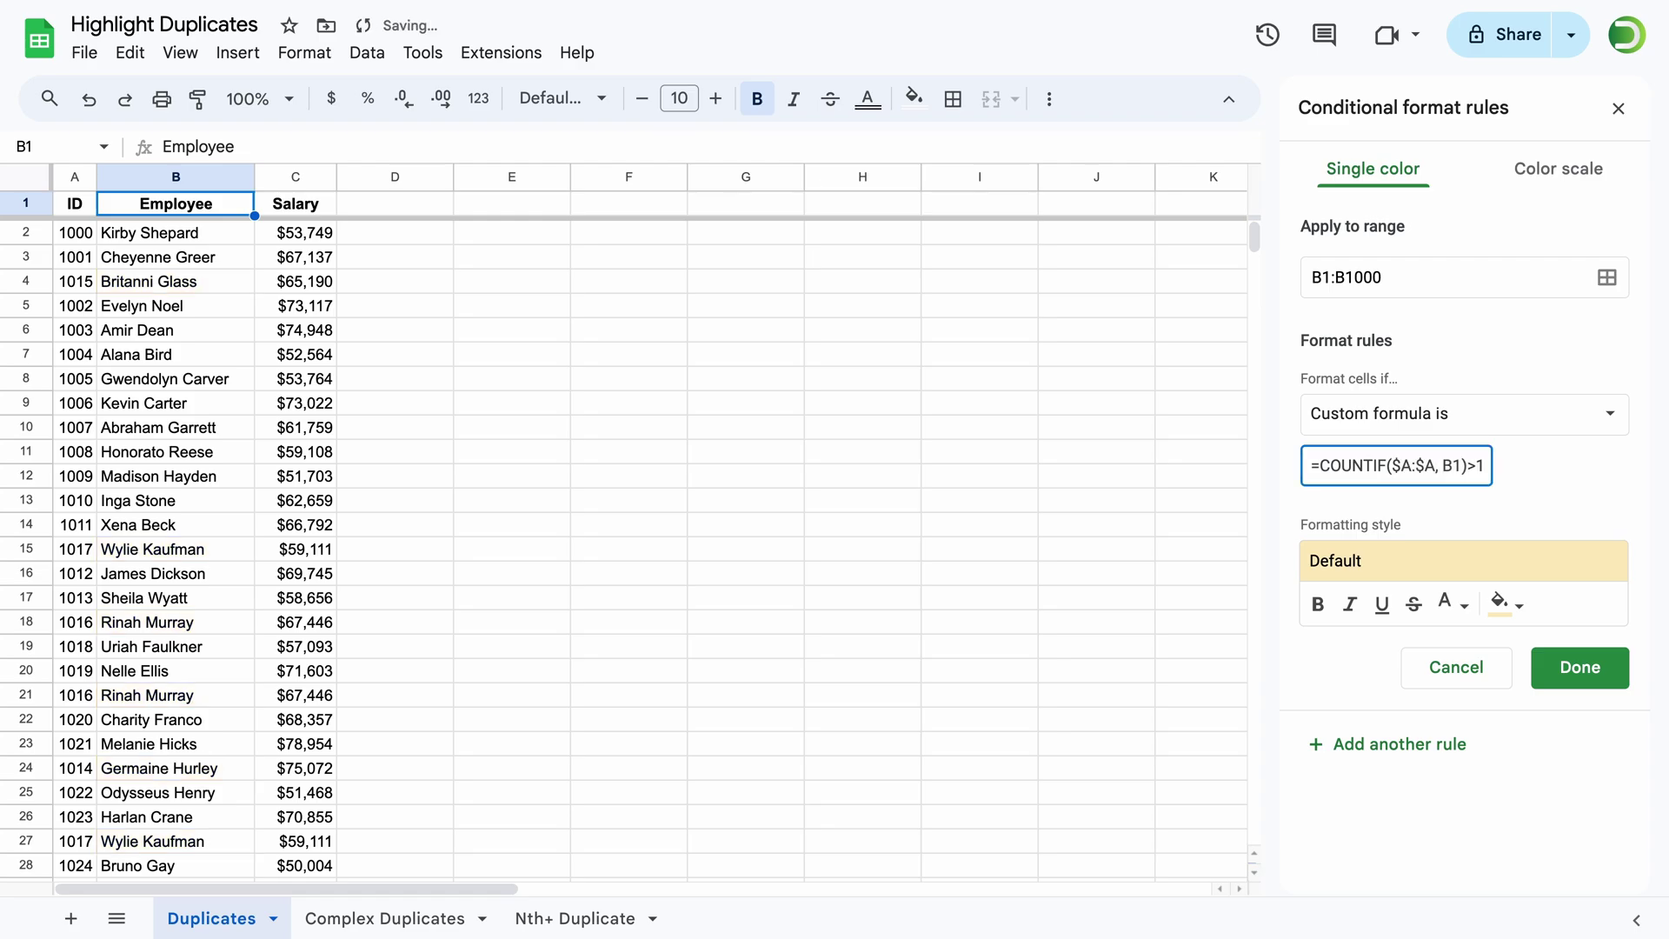
left_click(1456, 465)
key("BackSpace")
type("$A")
left_click(1483, 465)
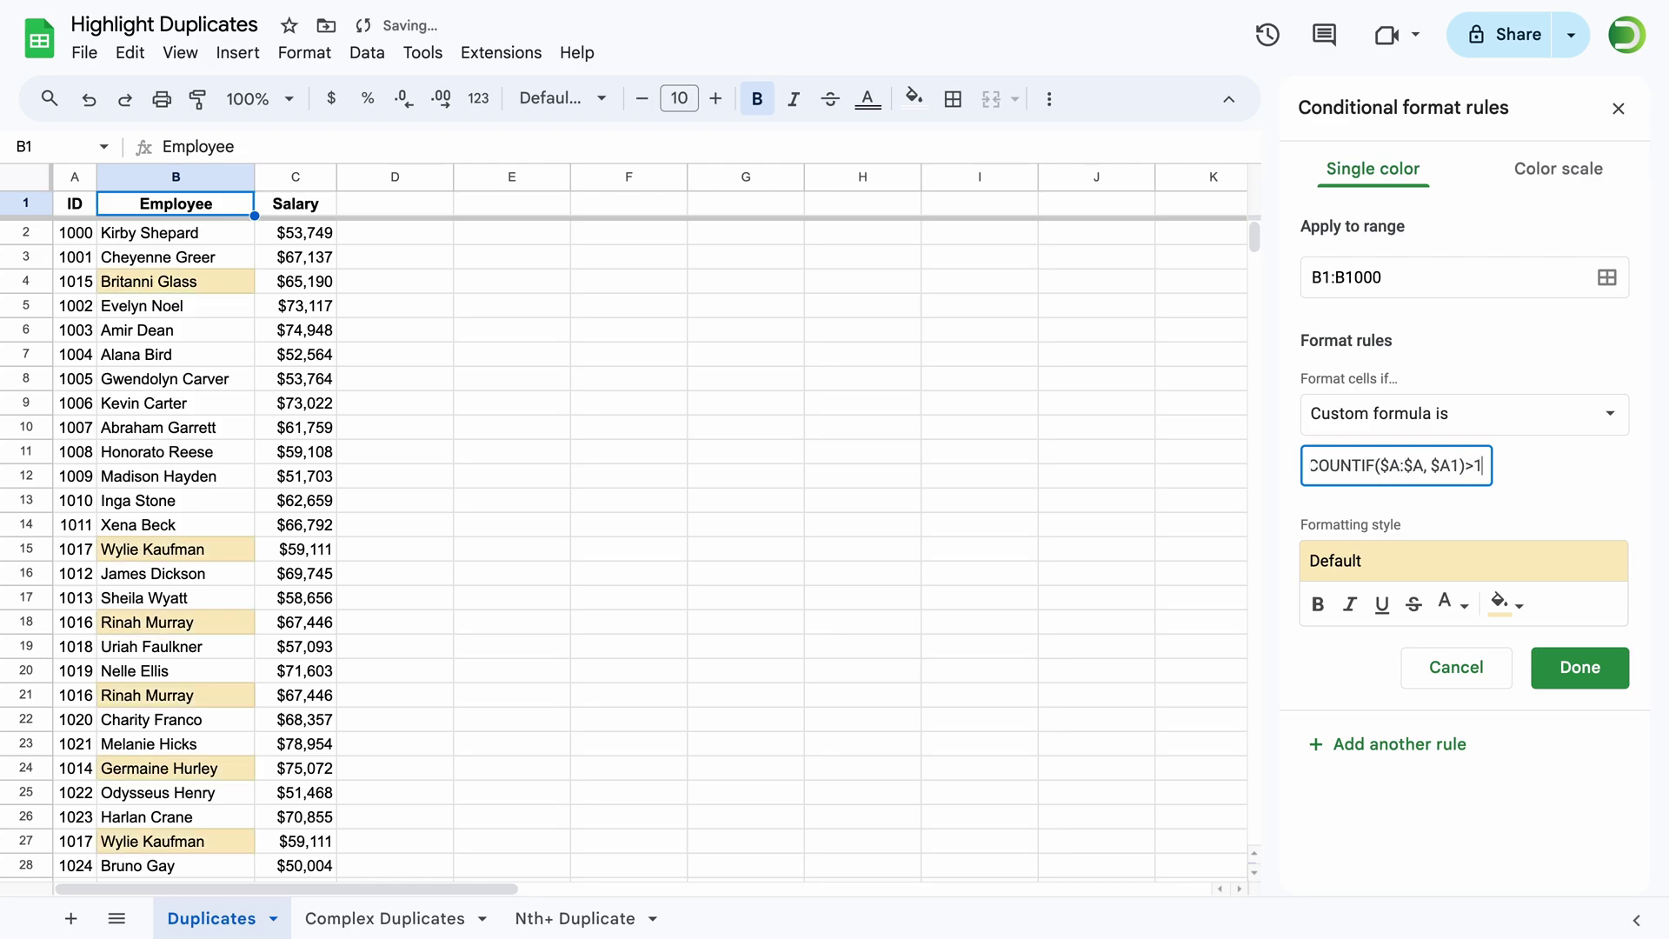
Step: Extend the rule's range to A1:B1000 and save it
left_click(1319, 275)
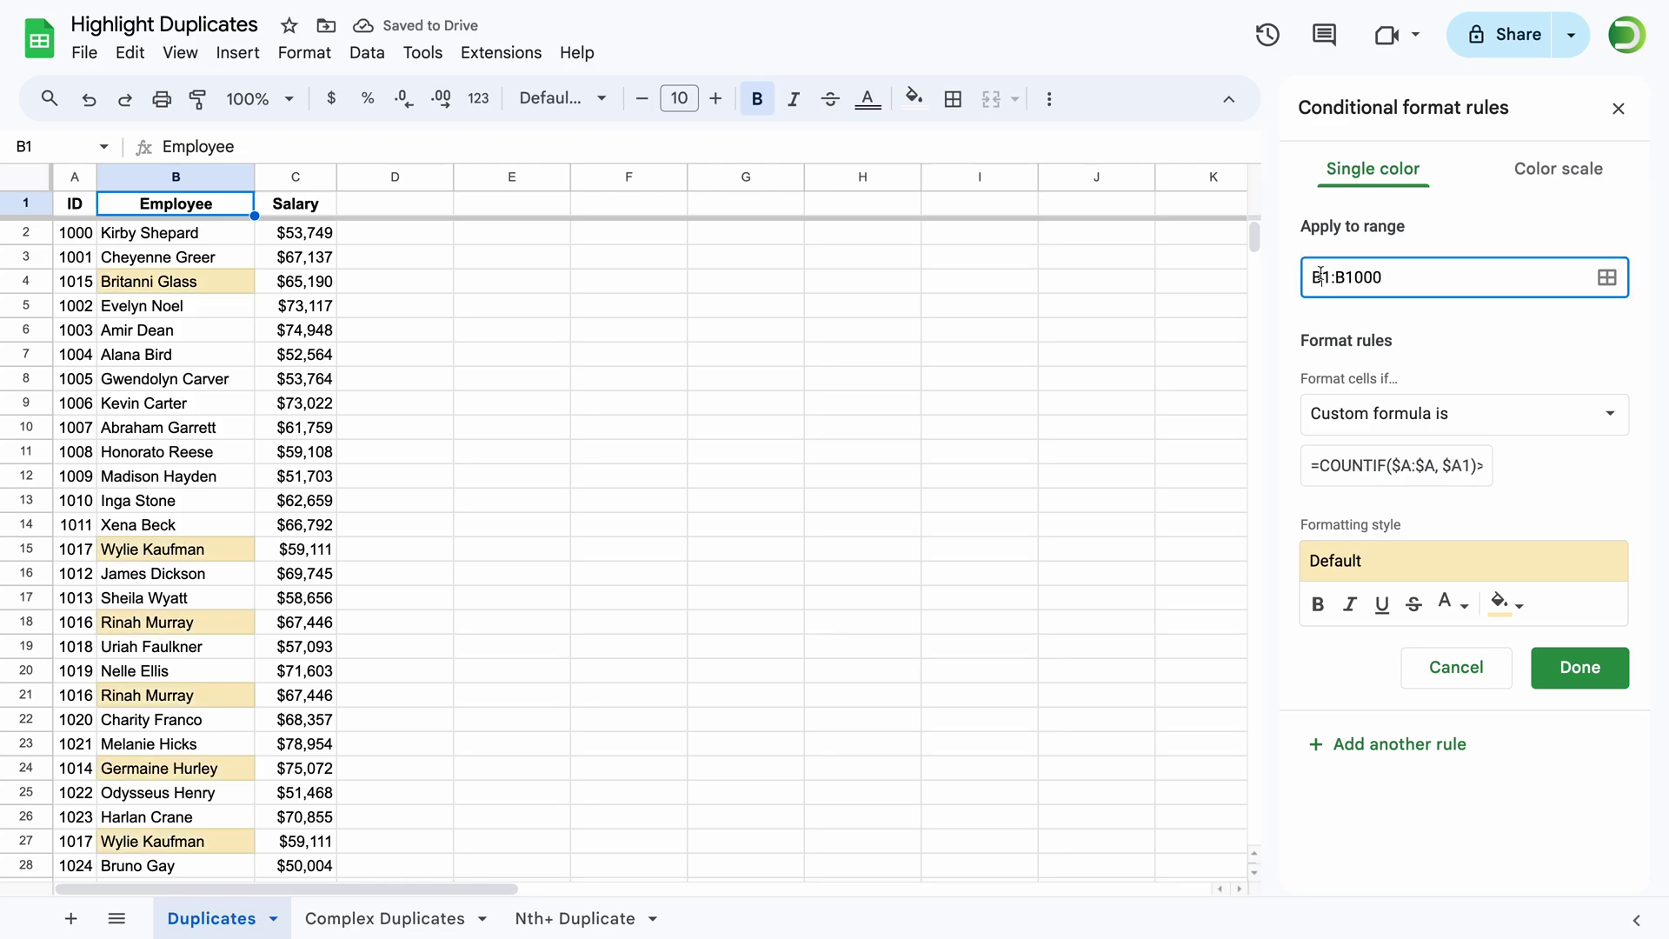
key("Delete")
type("A")
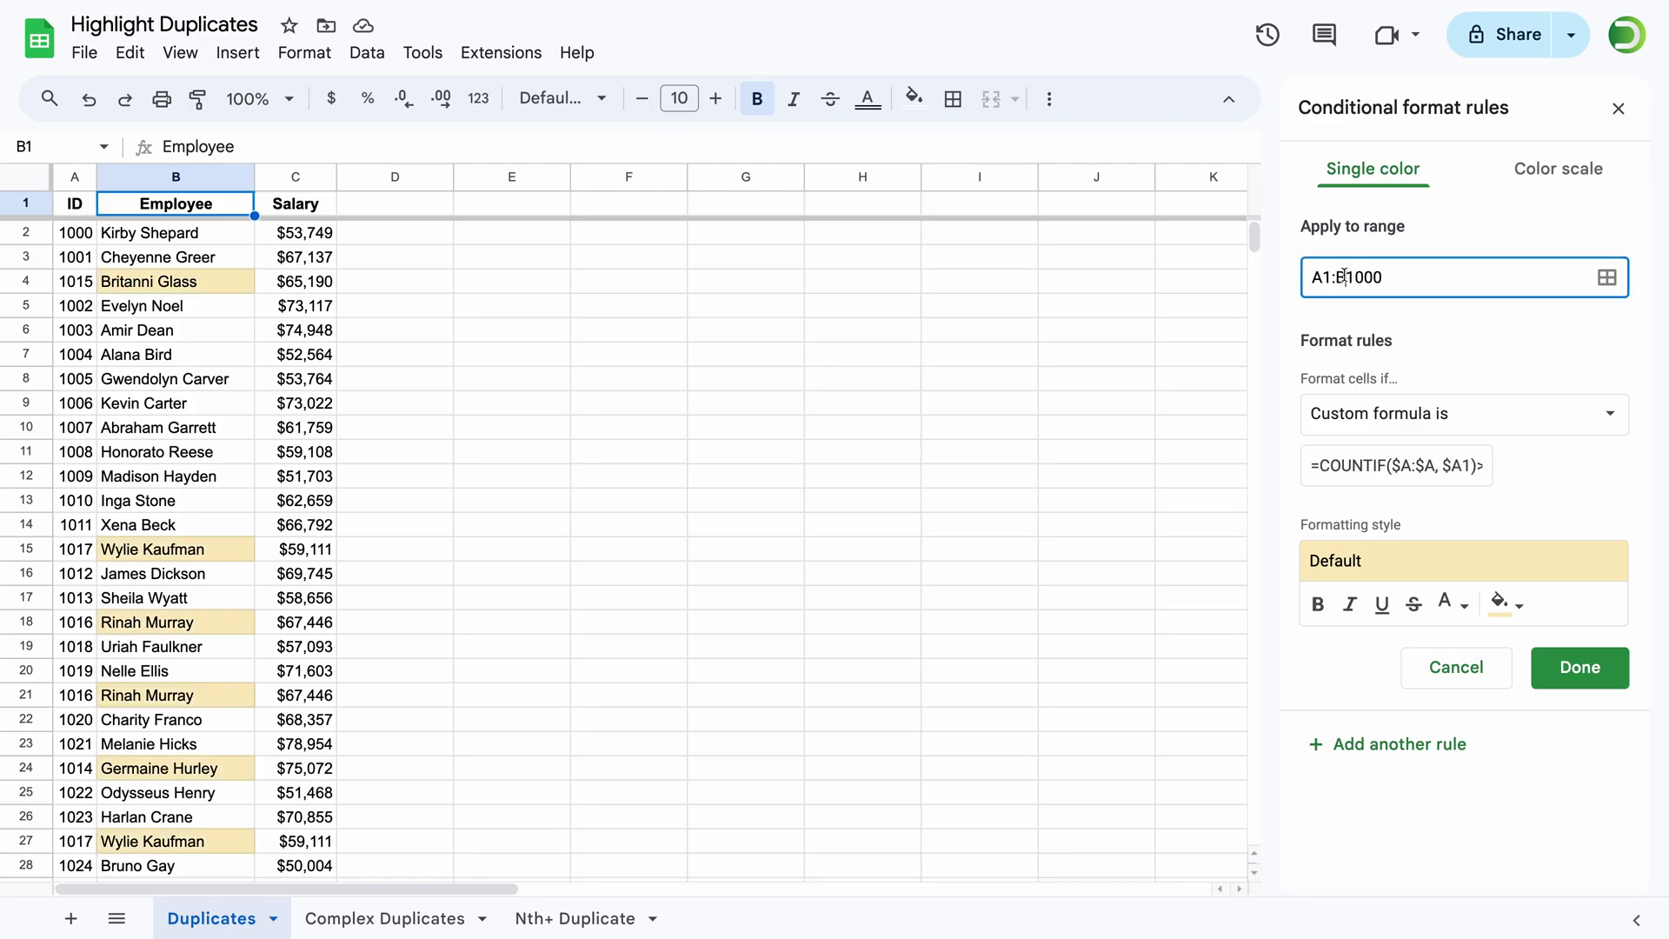
left_click(1580, 667)
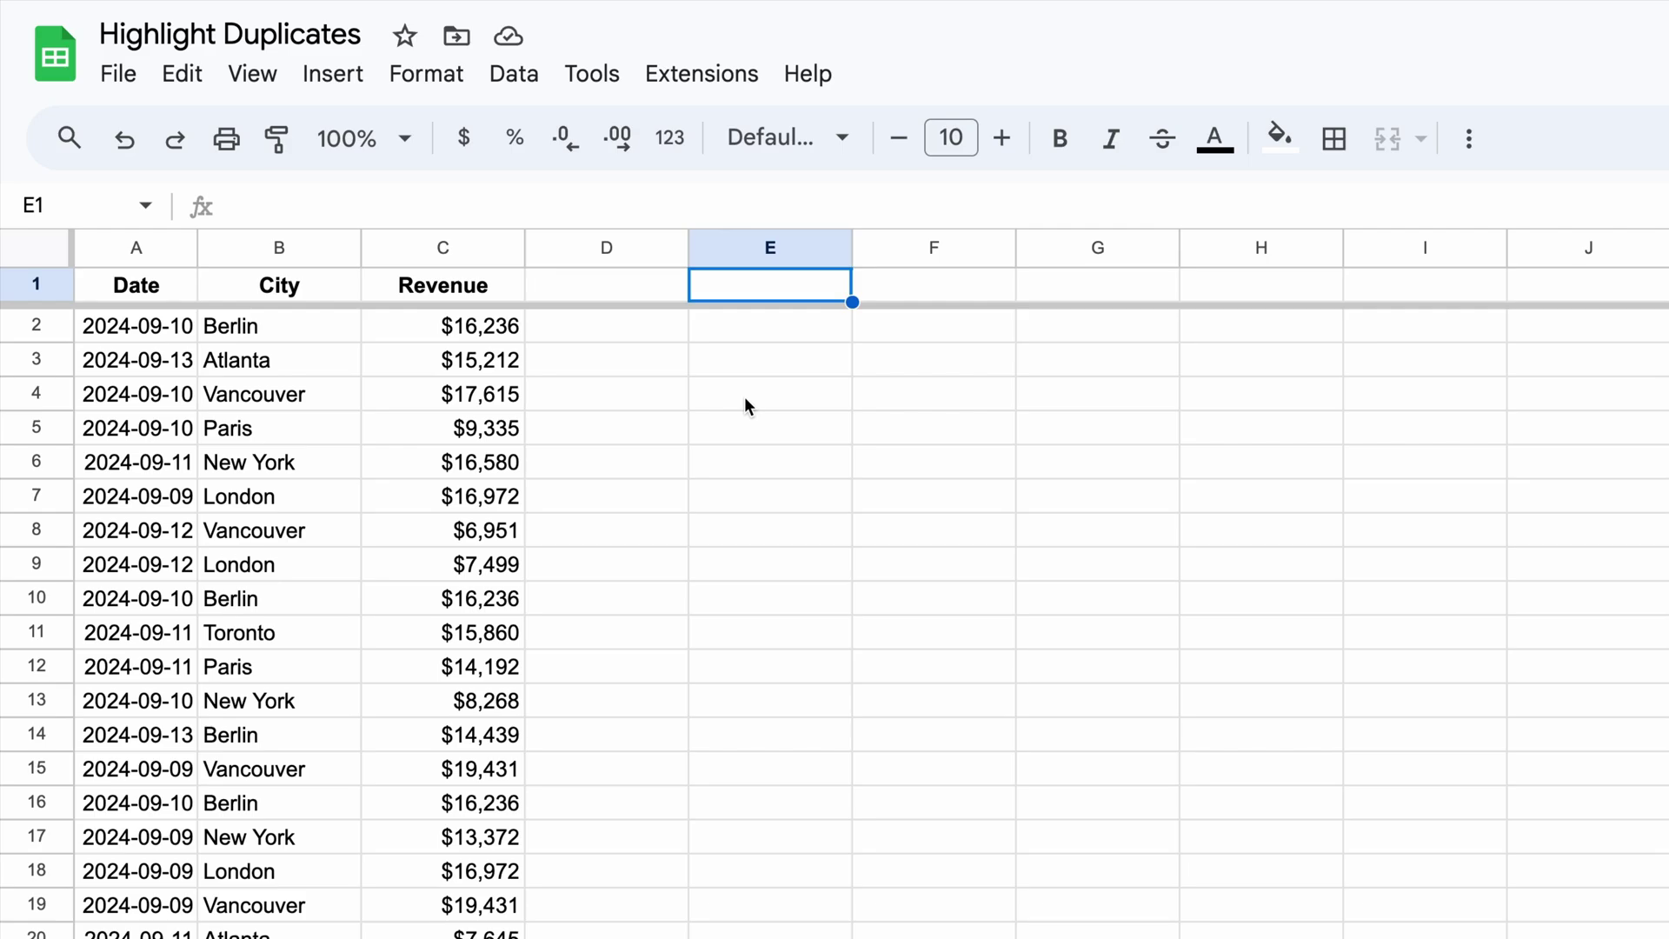
Step: Test =COUNTIFS($A:$A, $A1, $B:$B, $B1)>1 in E1, then cut the formula out
type("=COUNTIF")
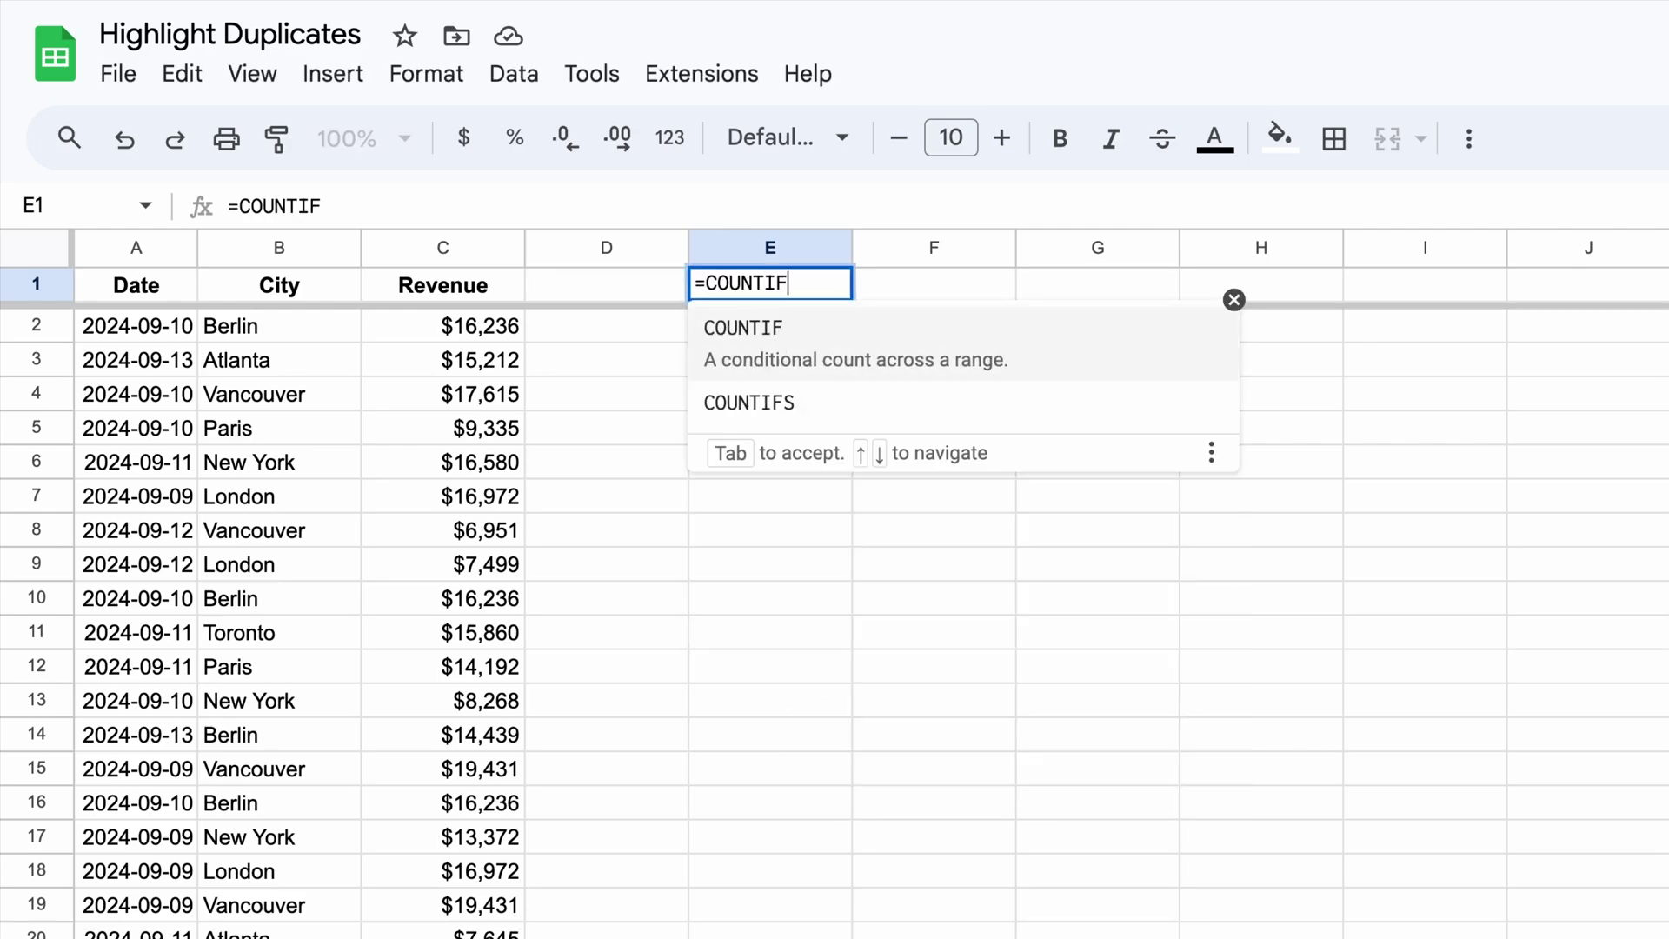
type("S(")
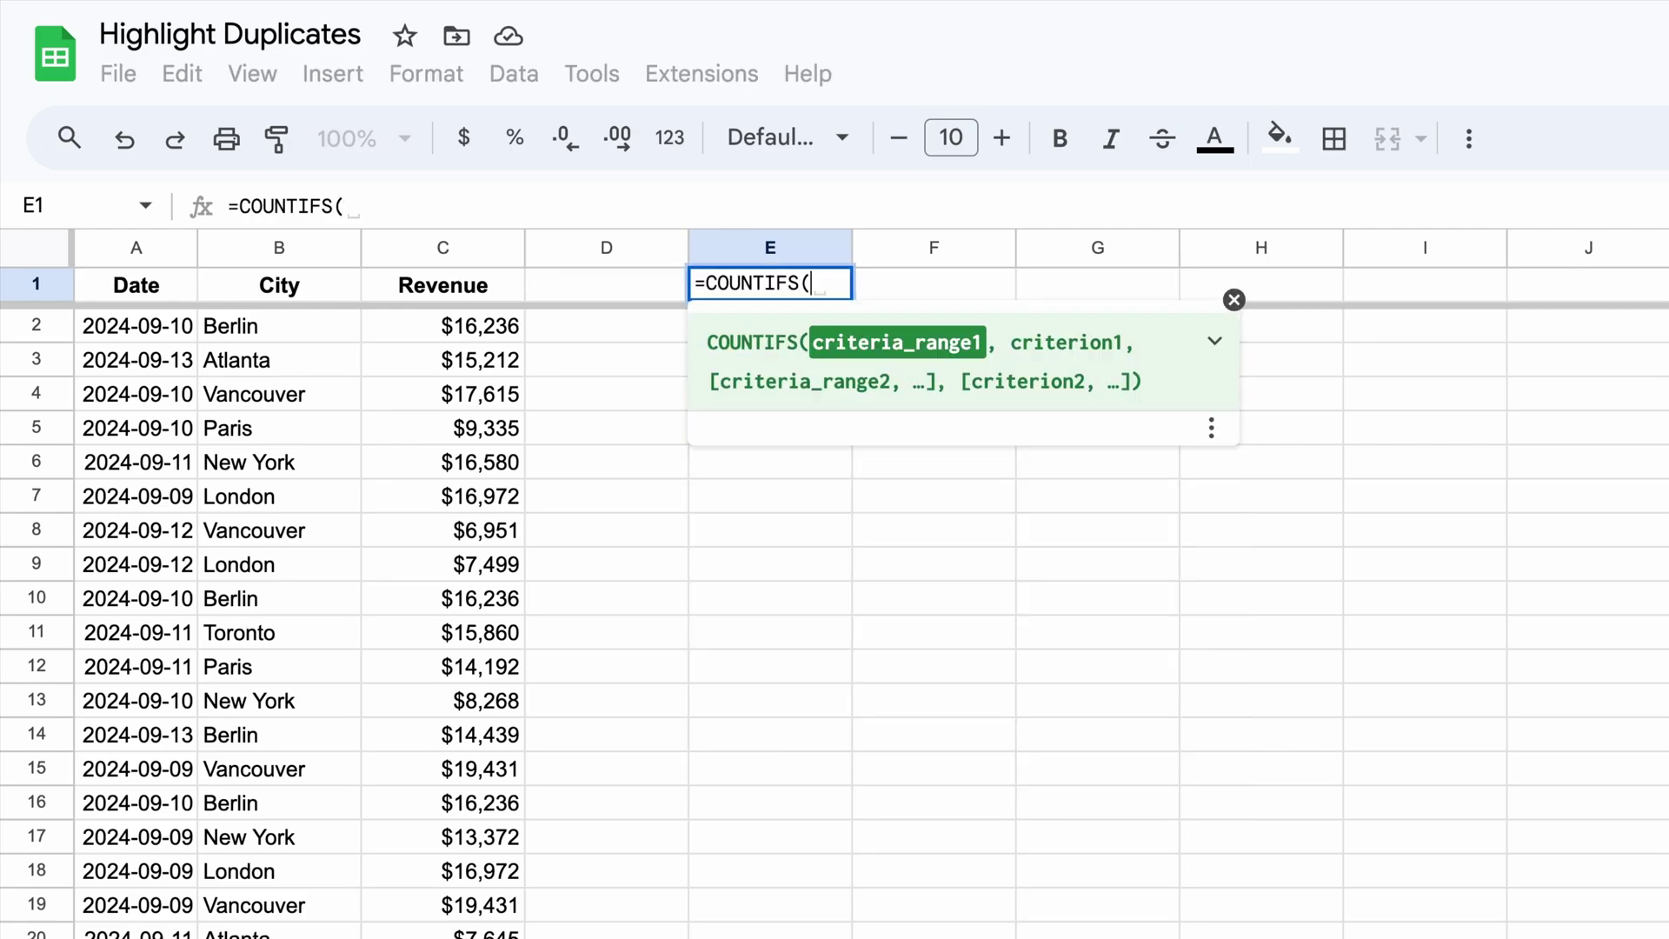
type("$A")
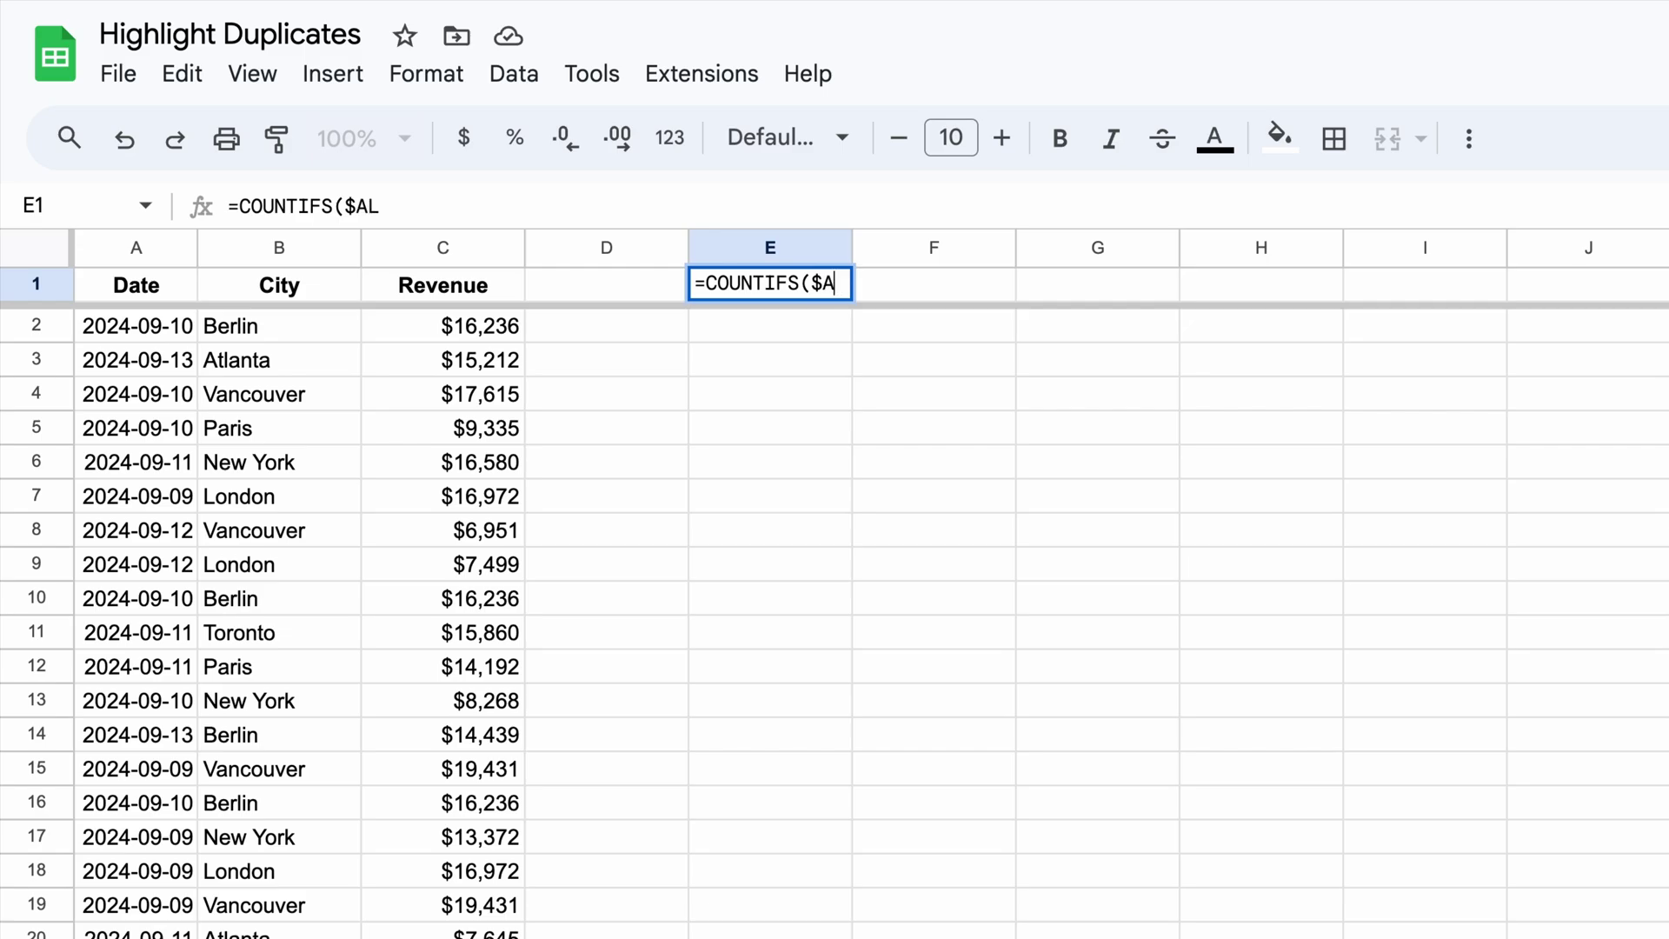
type(":$A")
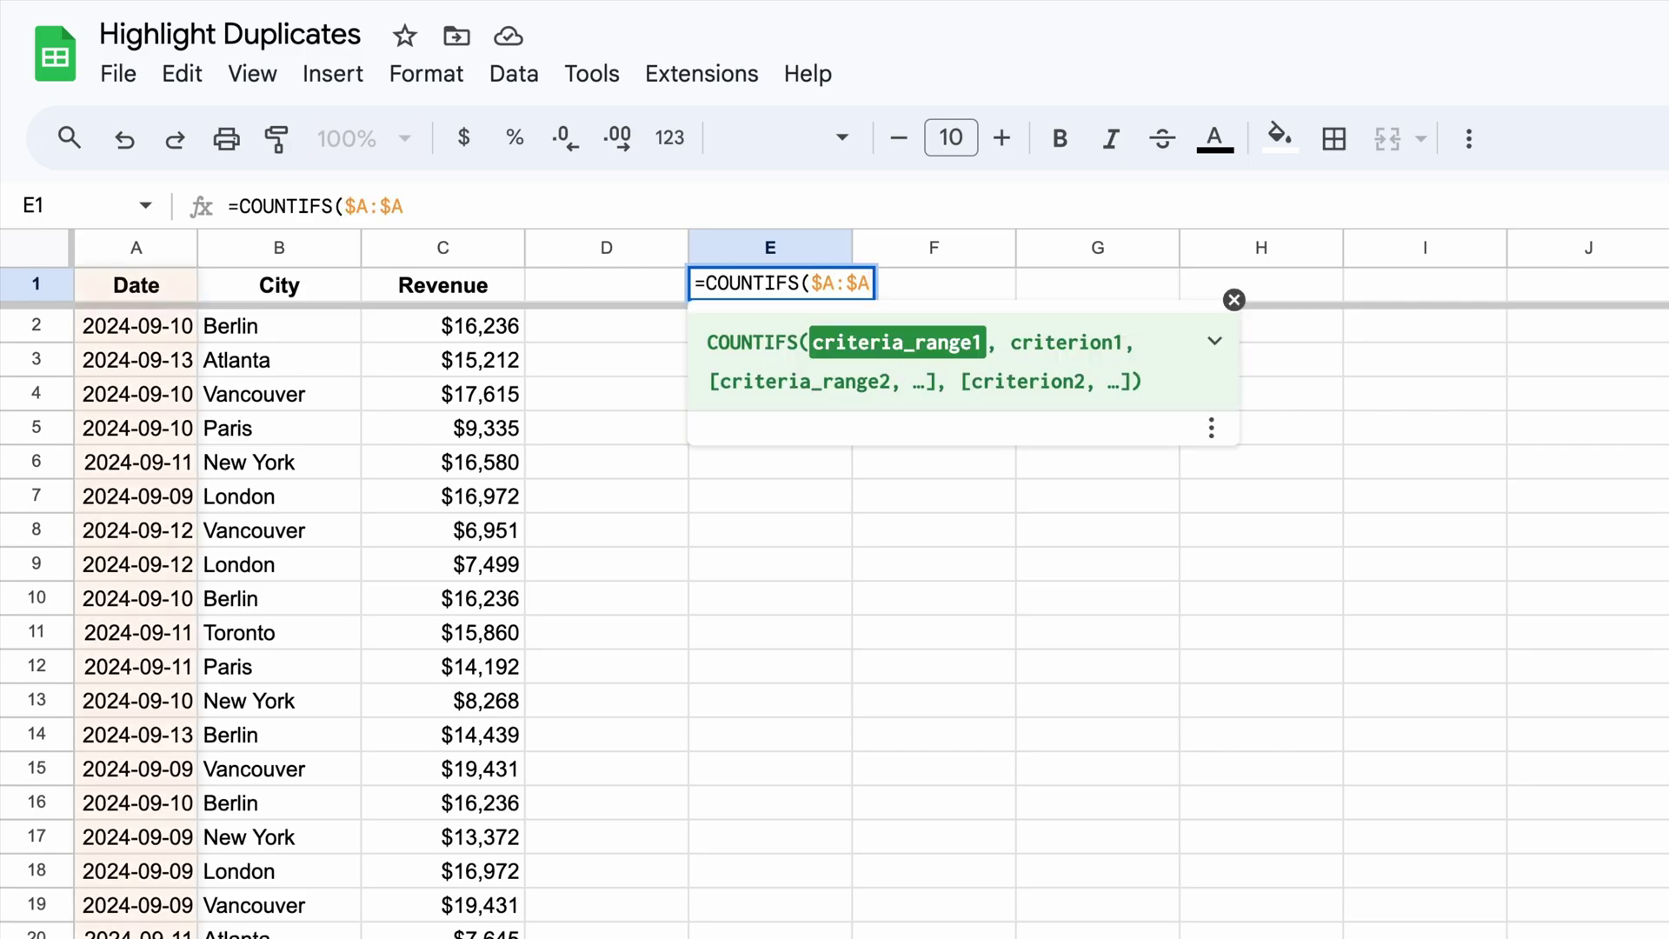
type(", ")
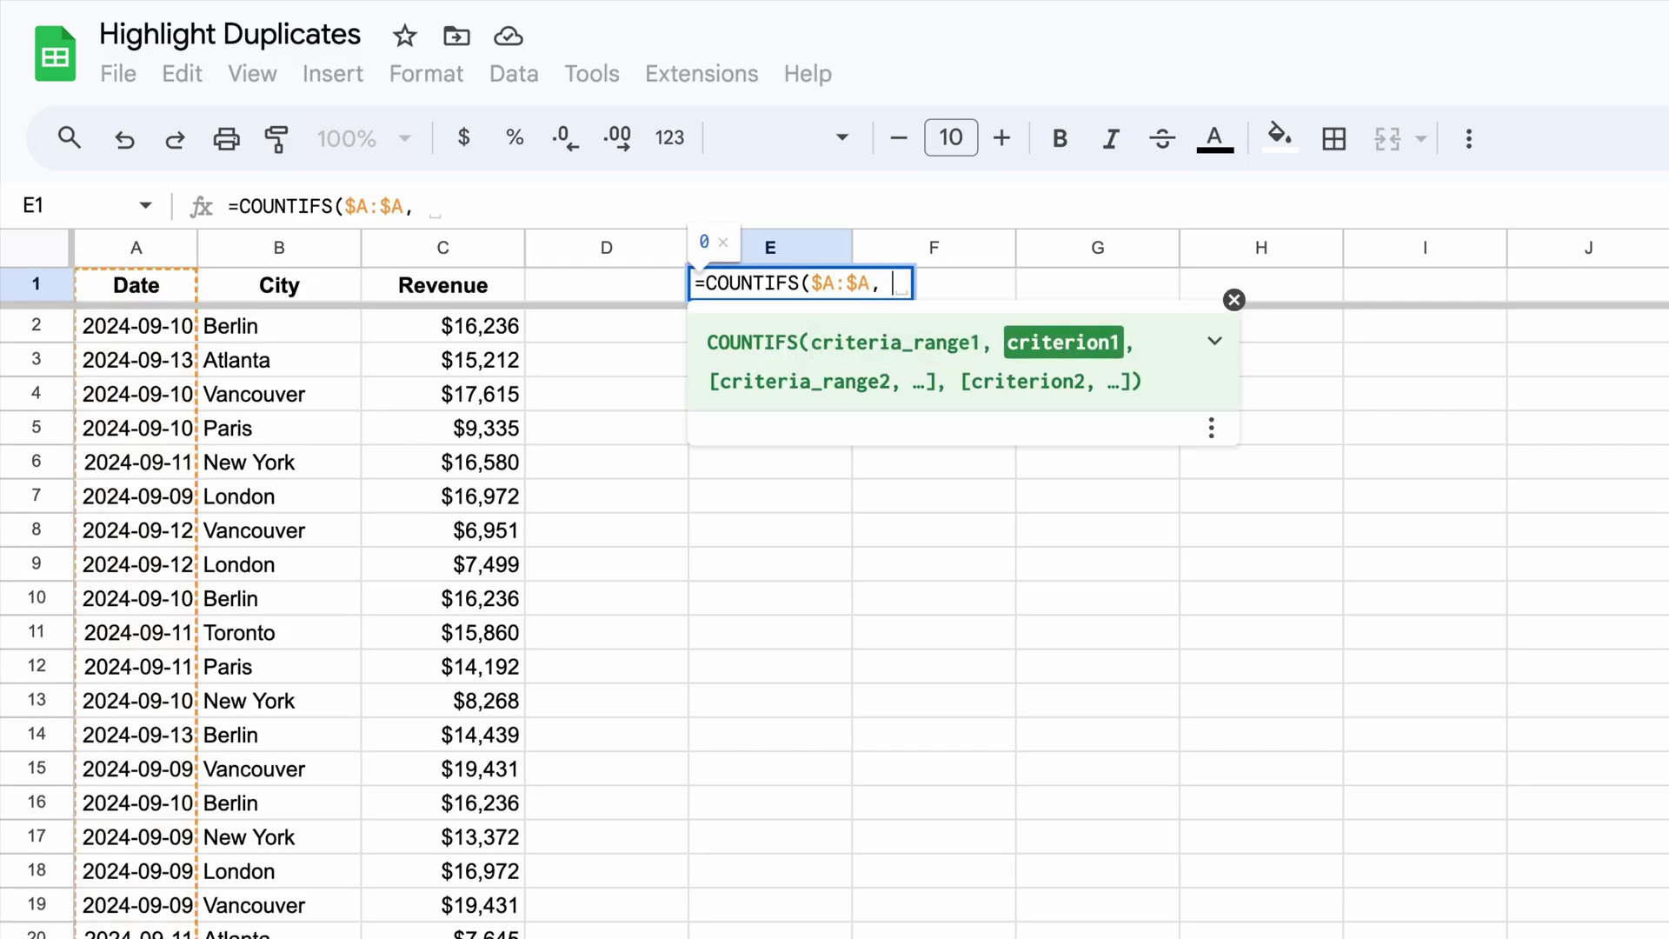
type("$A1, ")
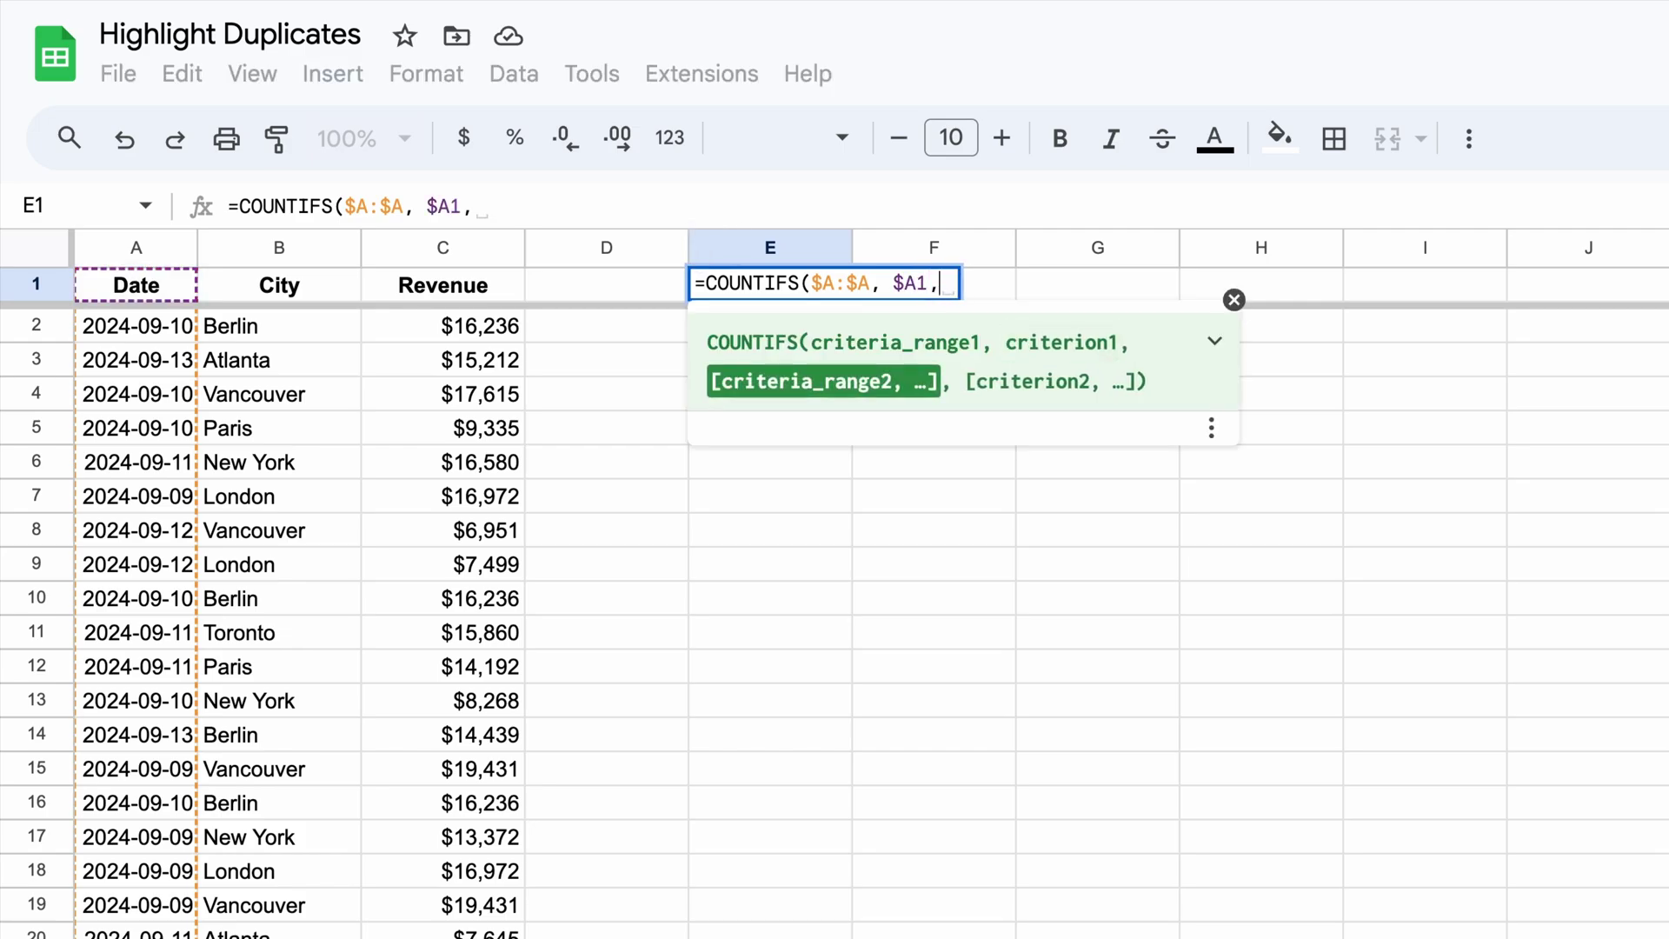
type("$B")
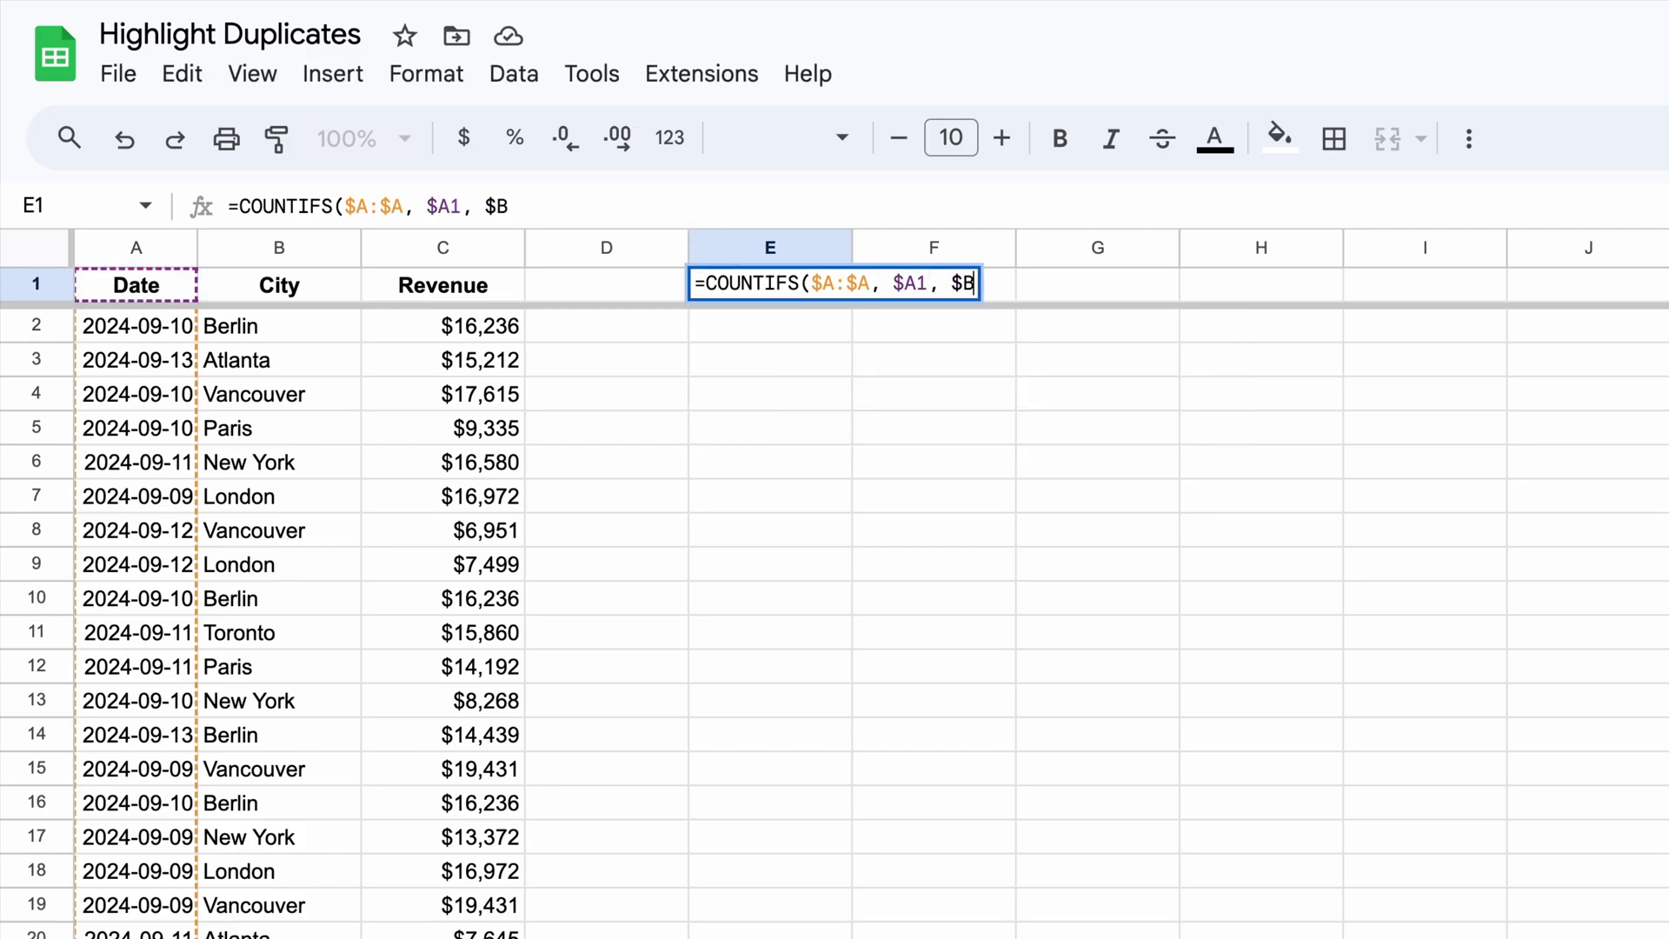
type(":$B")
type(", $")
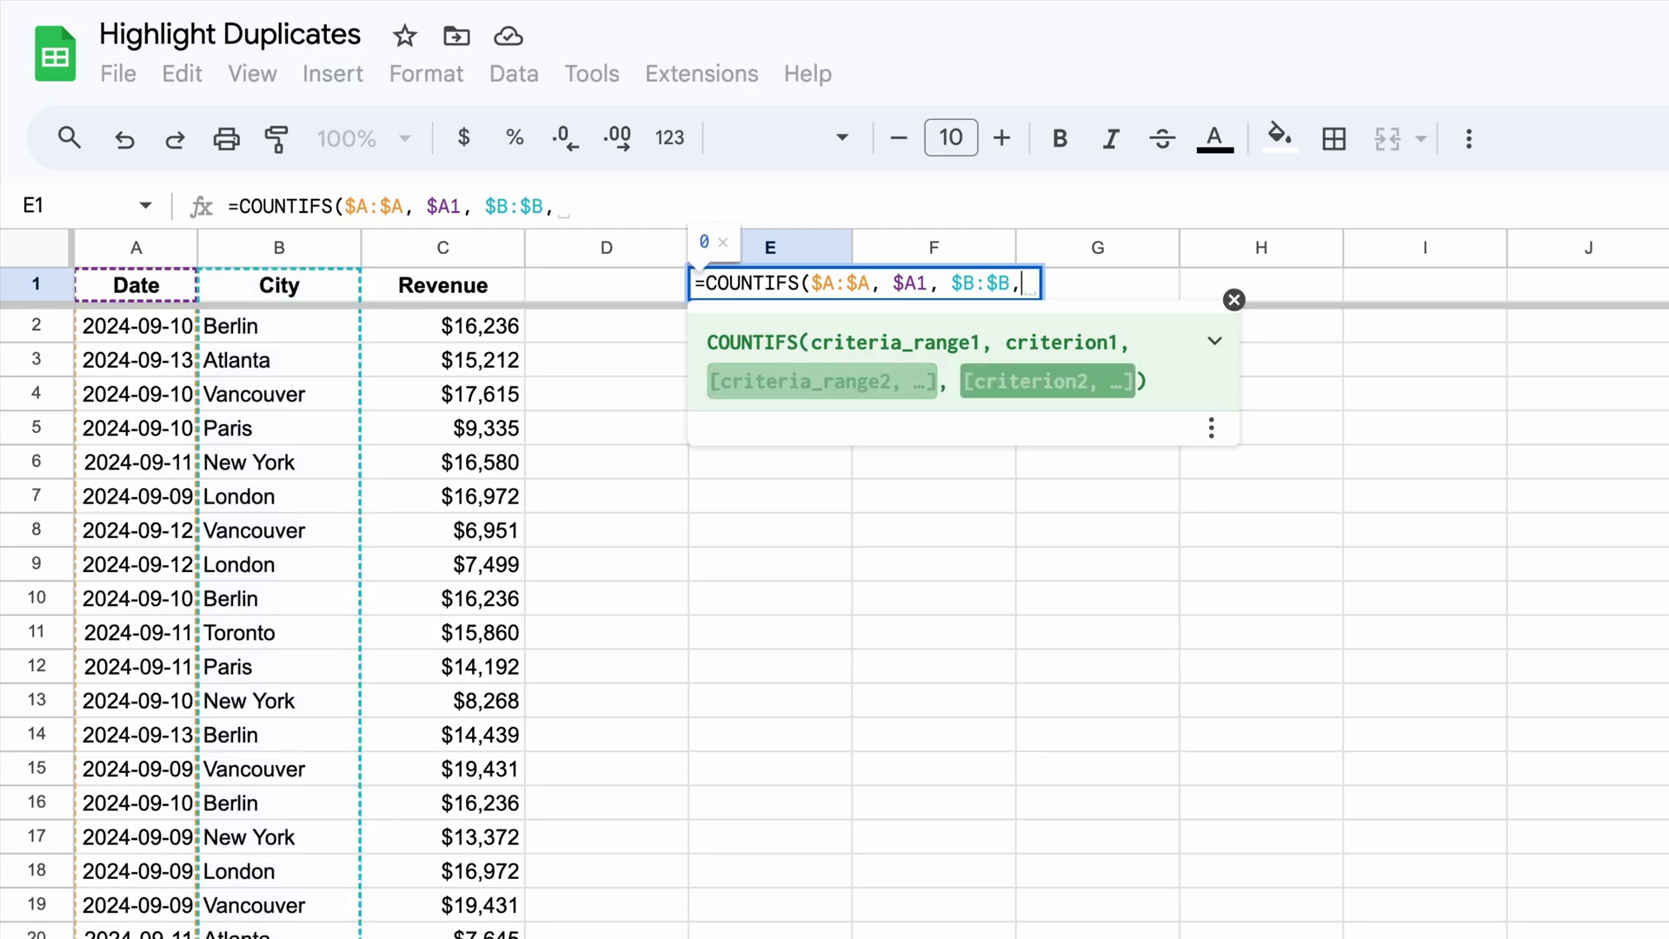
type("B1")
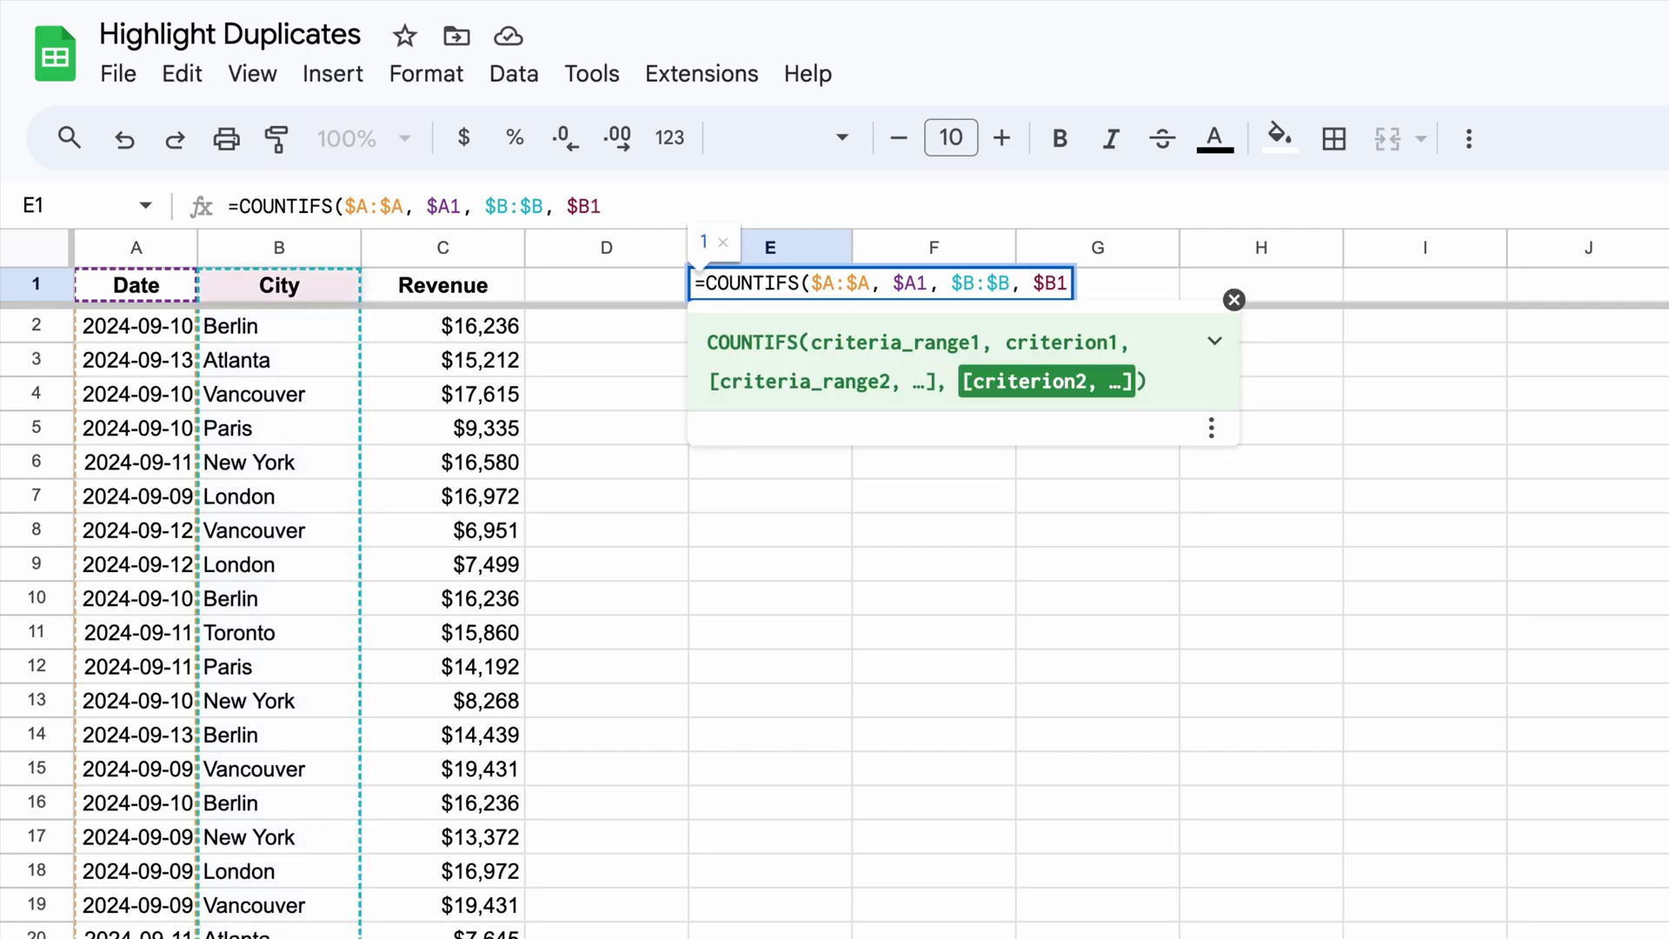
type(")>1")
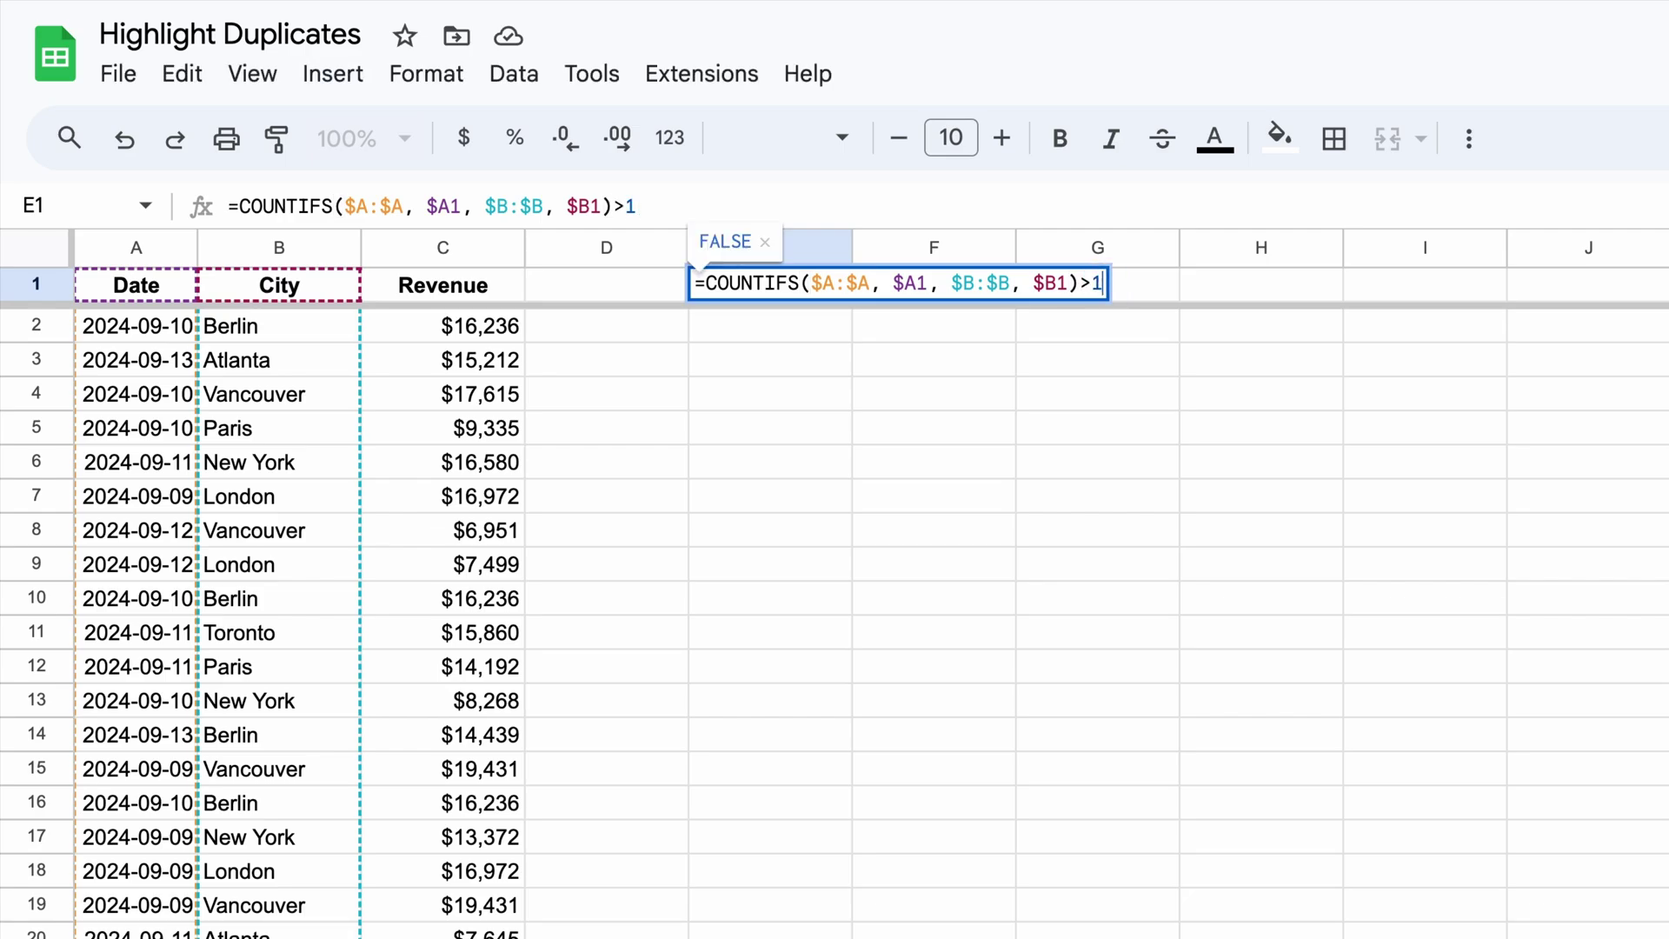
key("Return")
left_click(838, 294)
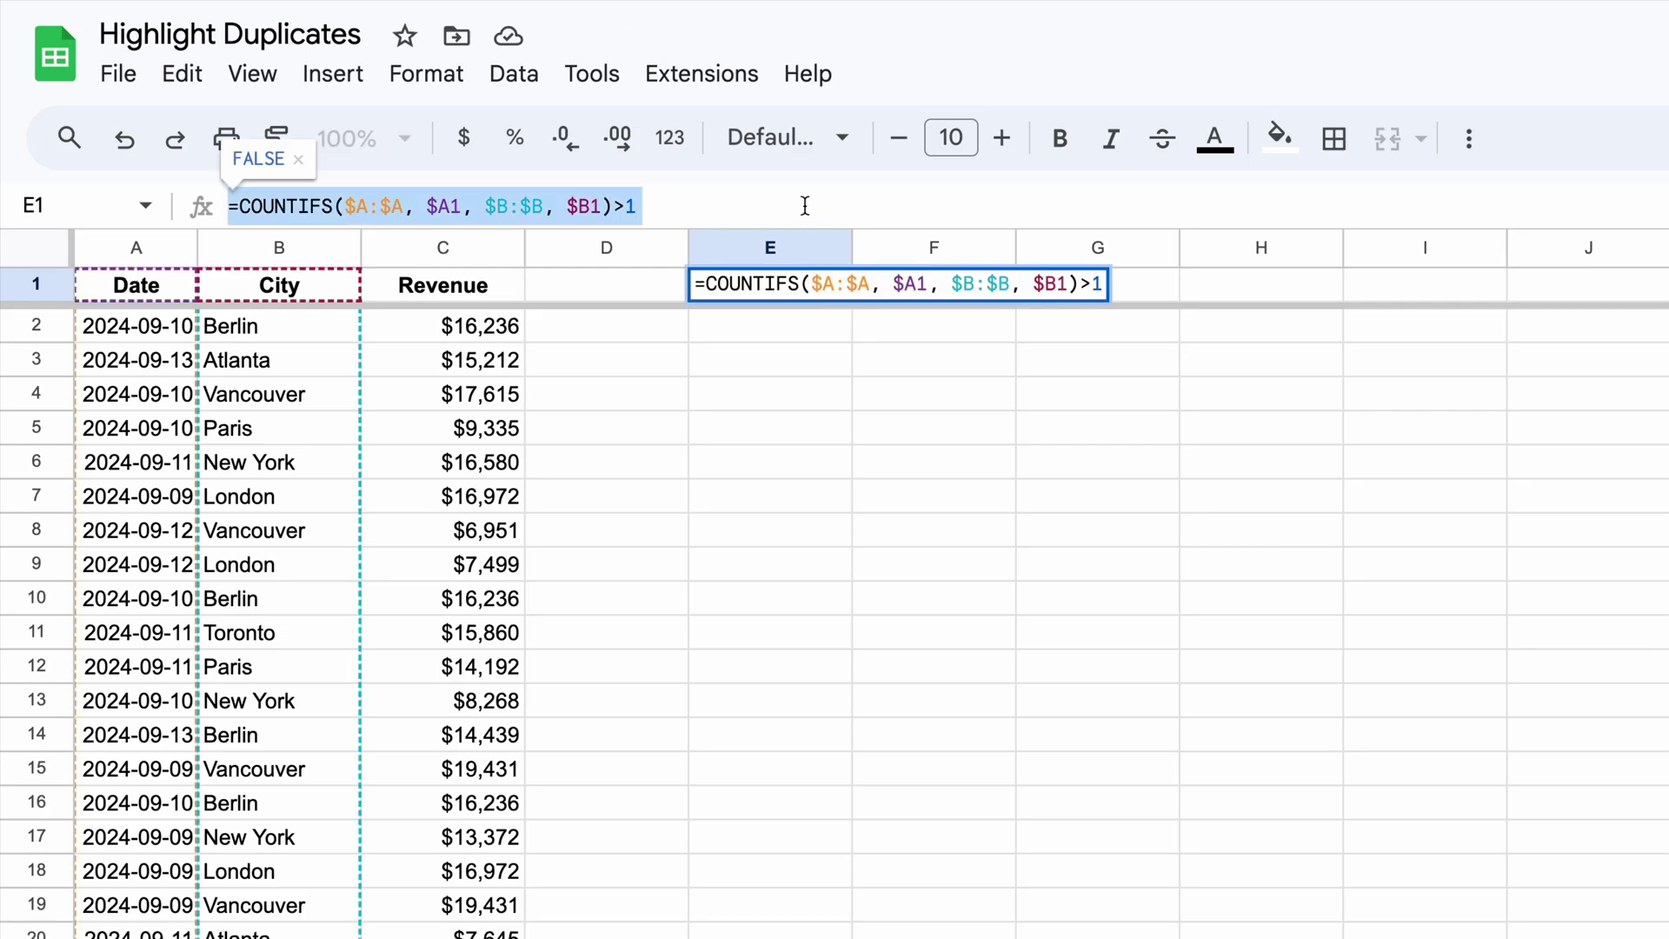
key("ctrl+x")
Step: Add a yellow custom COUNTIFS rule on columns A–C highlighting repeated Date and City pairs
key("Return")
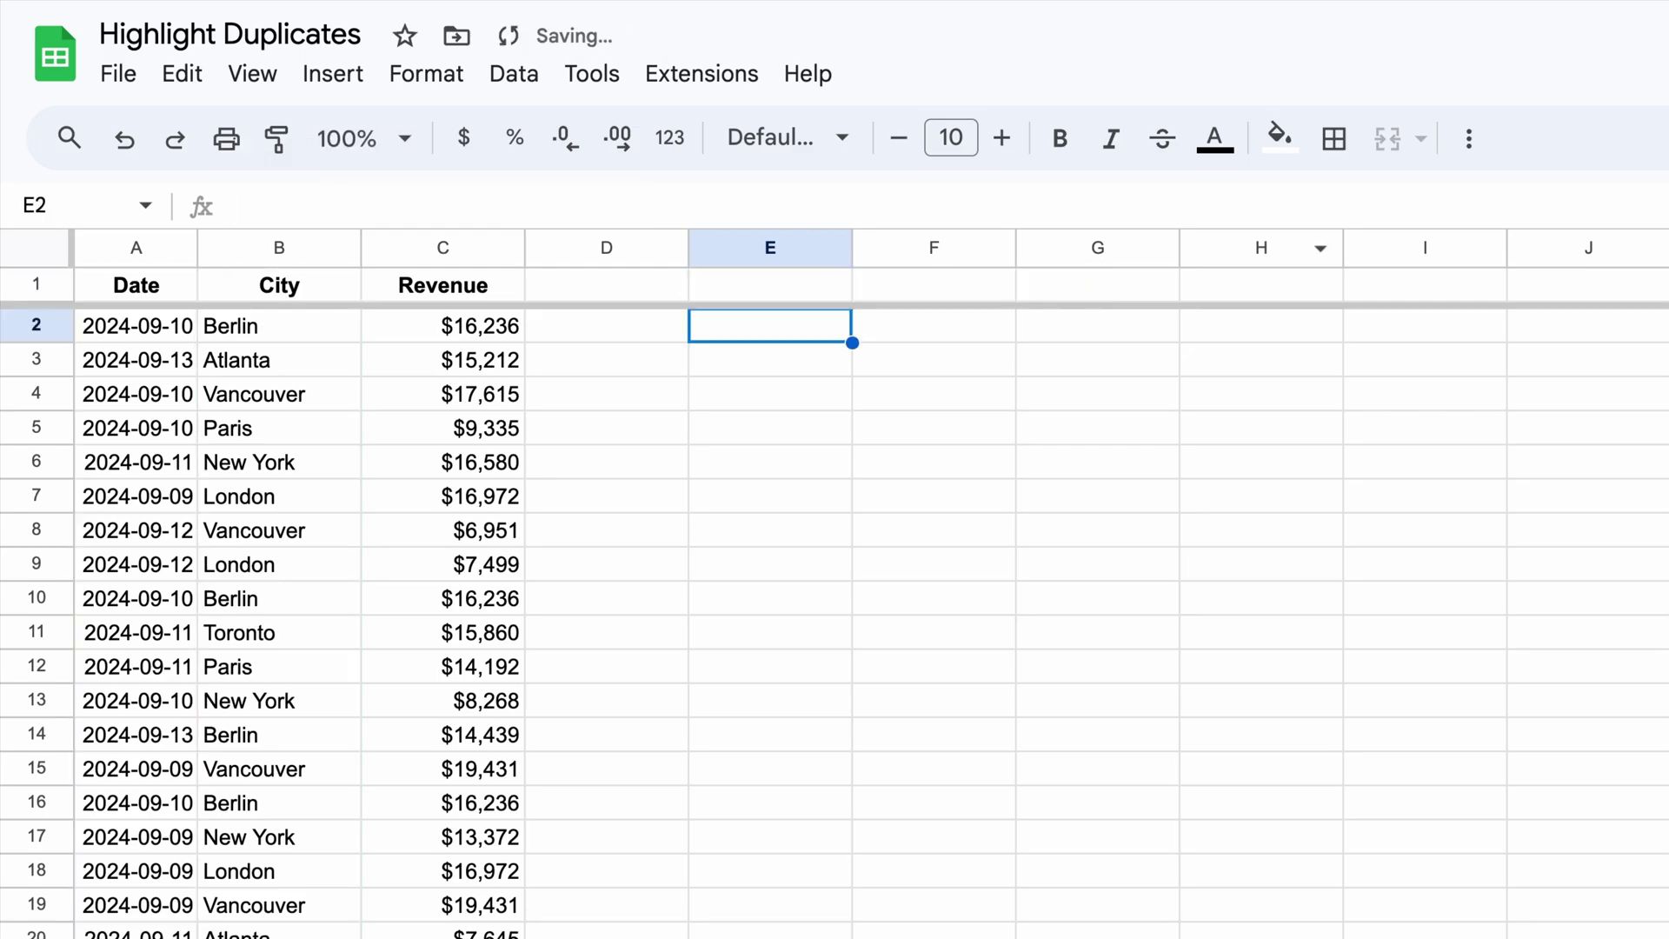
key("Up")
left_click_drag(136, 248, 405, 234)
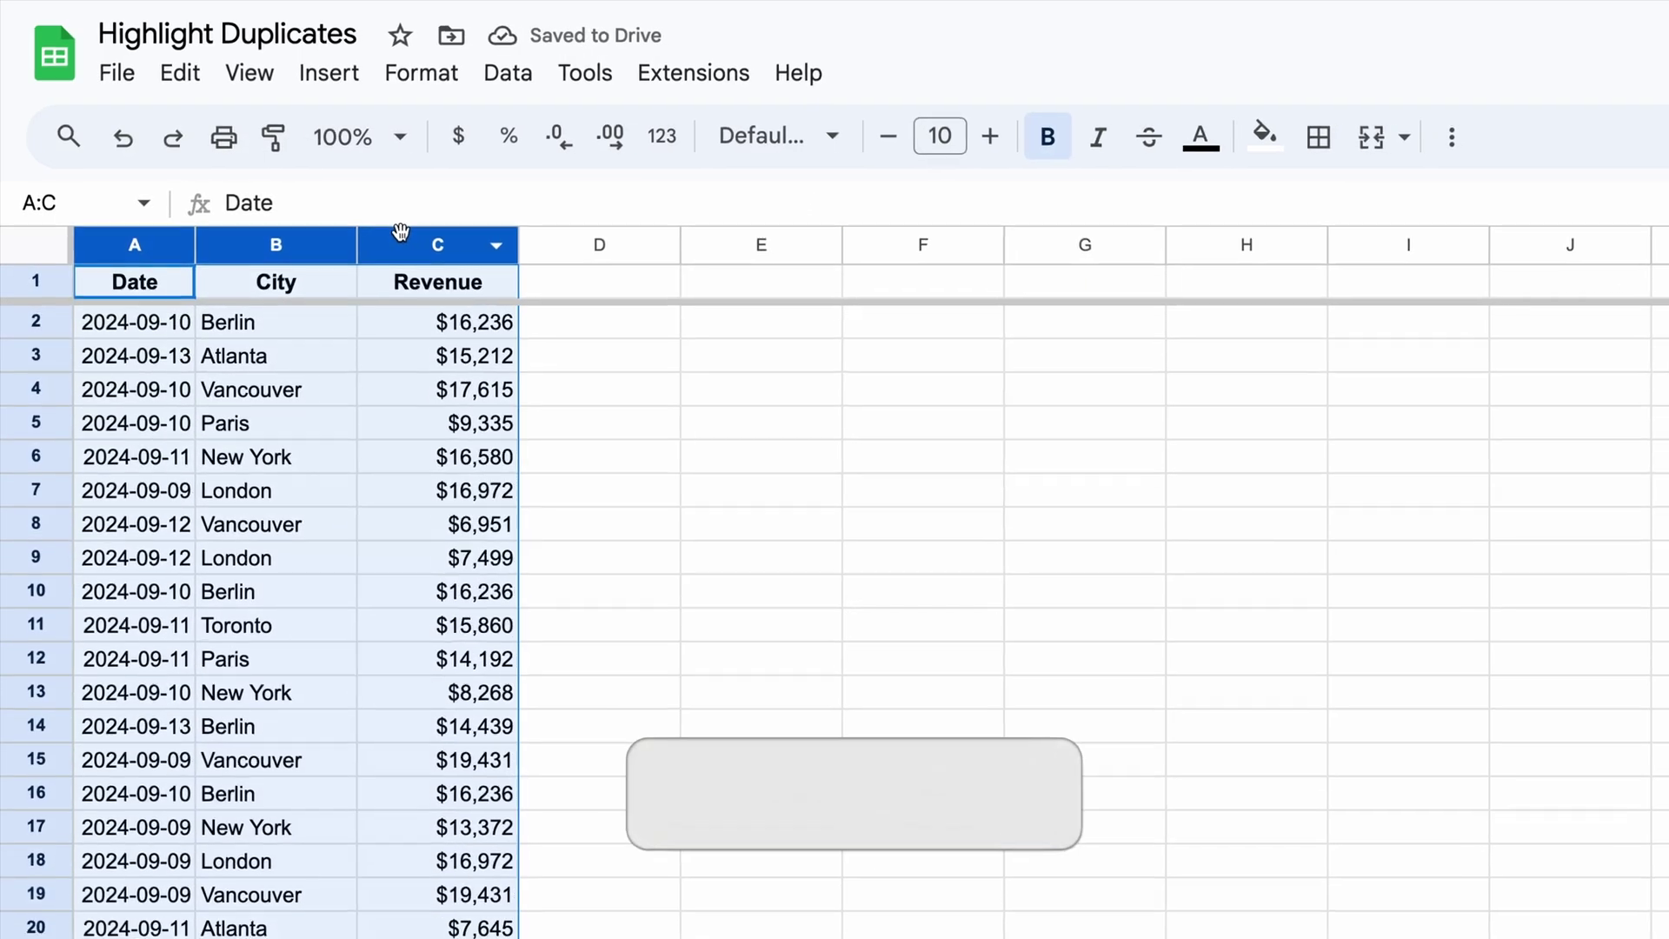
left_click(1364, 185)
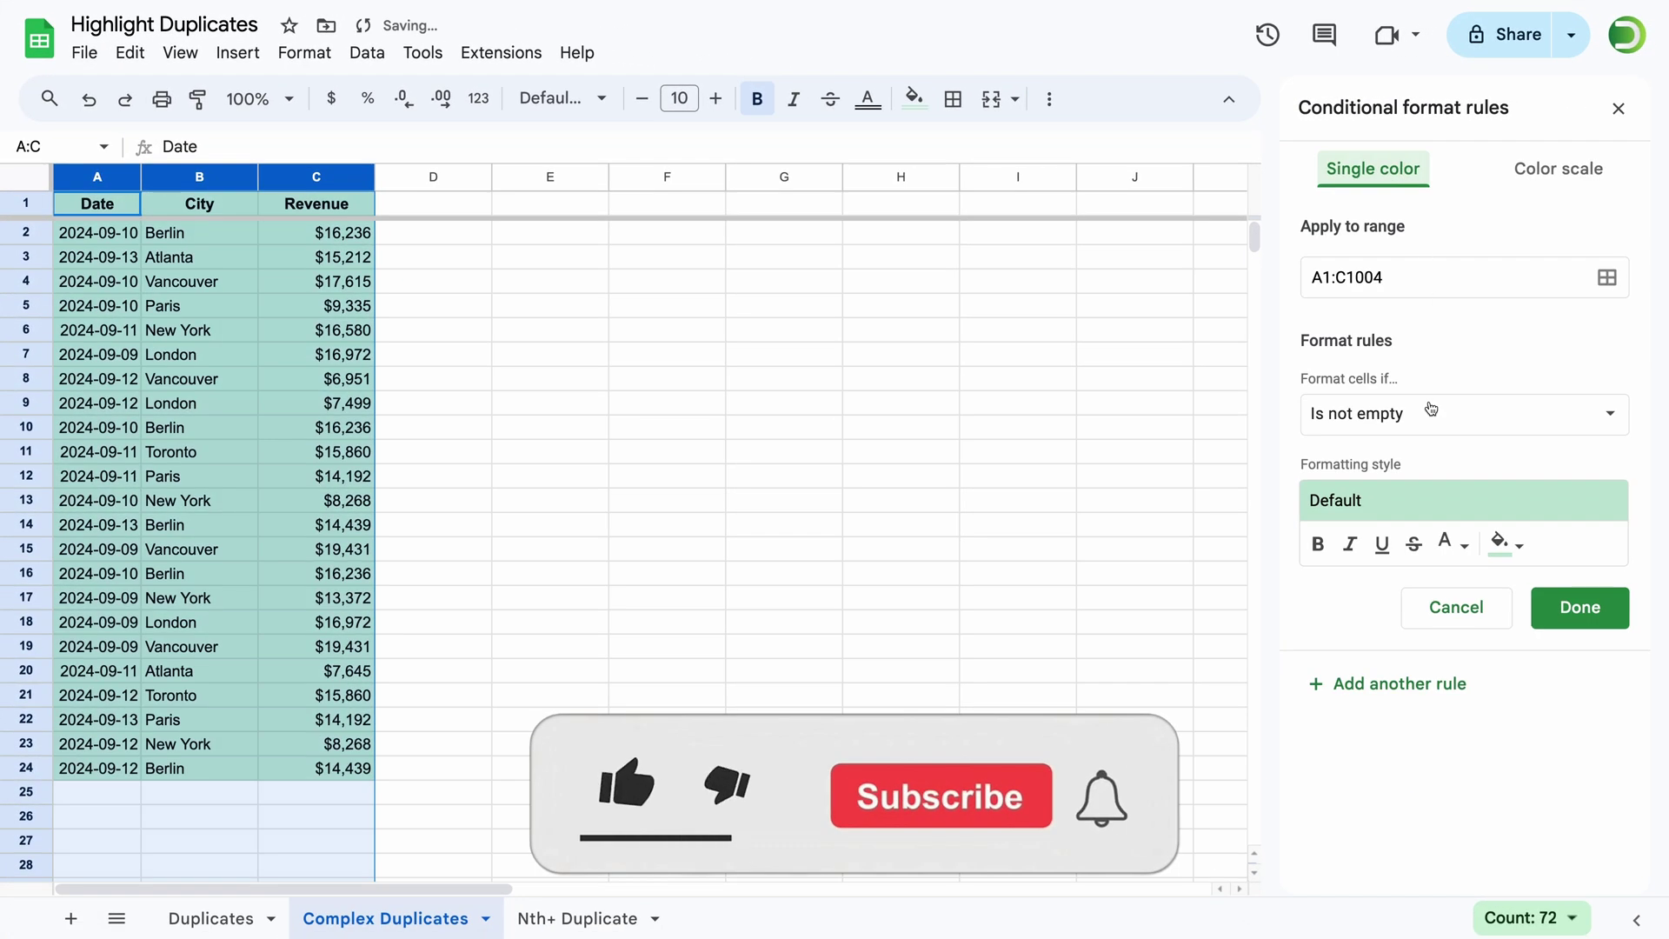
left_click(1460, 411)
left_click(1420, 894)
left_click(1396, 465)
key("ctrl+v")
left_click(1465, 560)
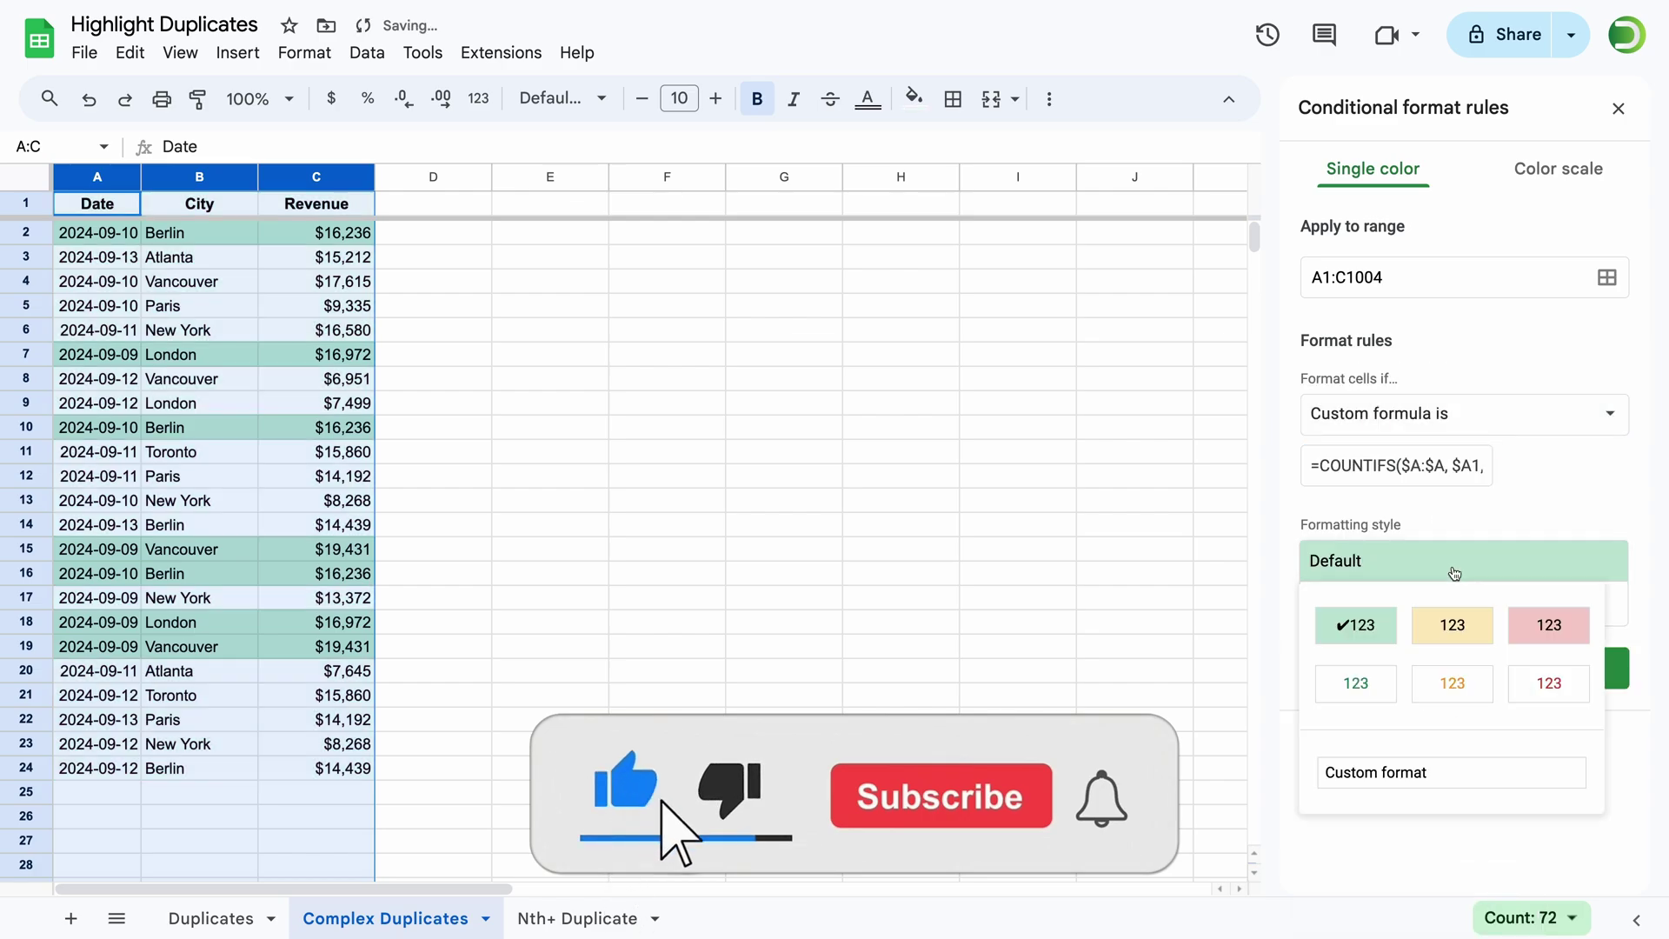
left_click(1452, 626)
left_click(1580, 667)
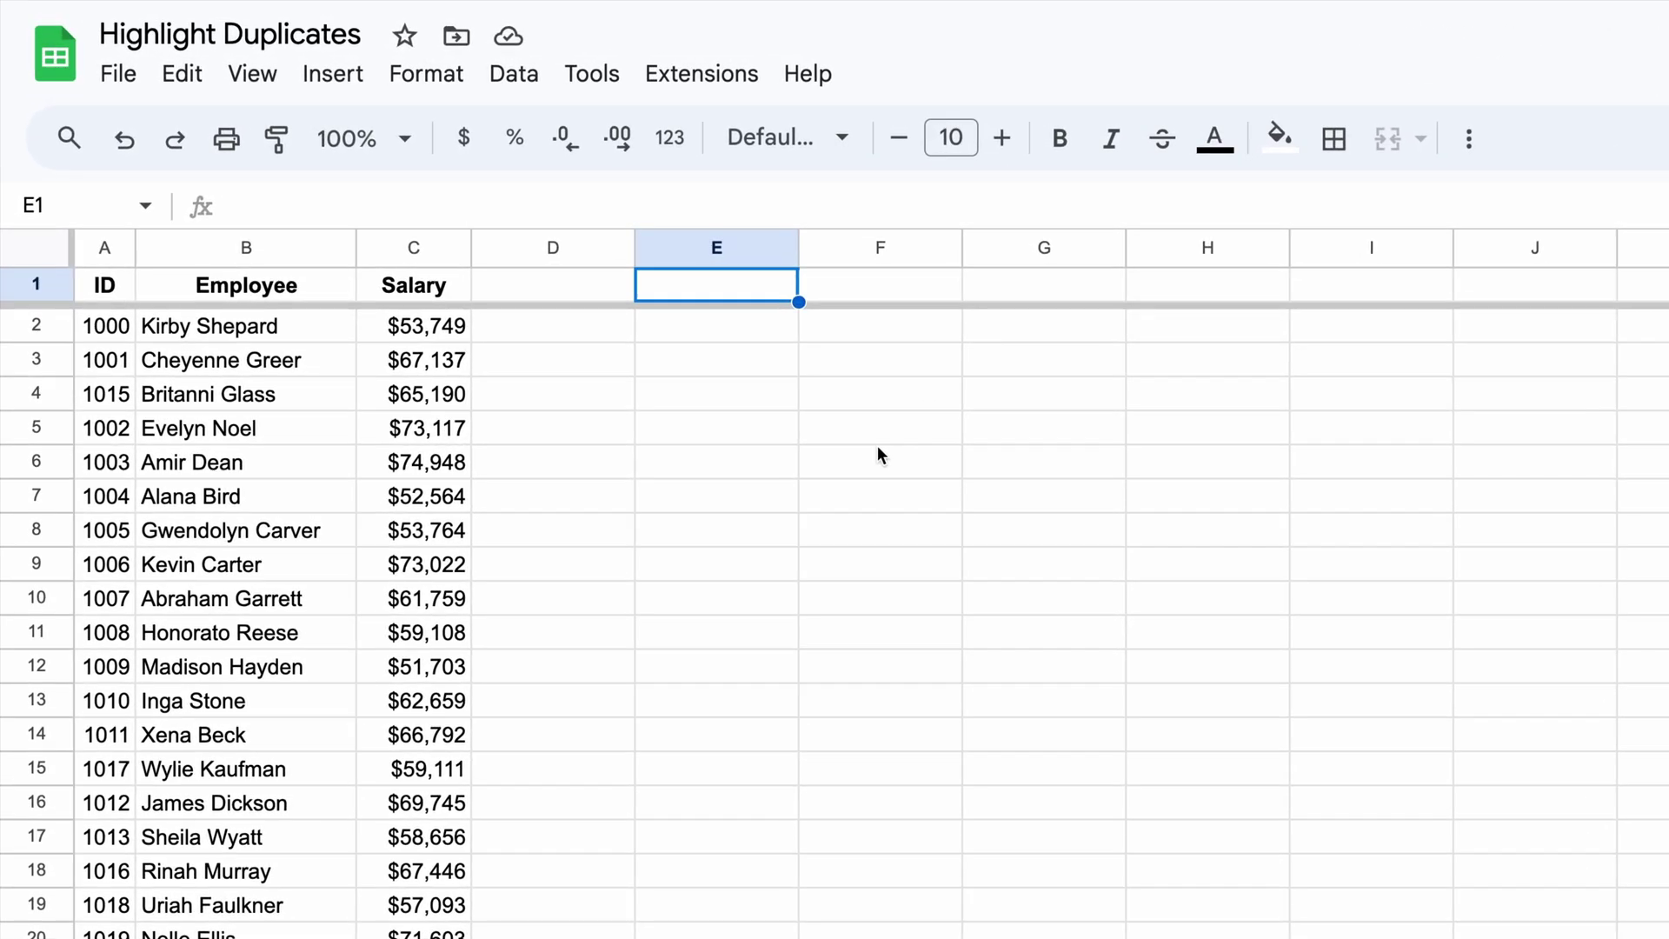
Step: Enter the running-count test =COUNTIF(B$1:B1, B1)>1 in E1 of the Nth+ Duplicate sheet
type("=COUNTIF(")
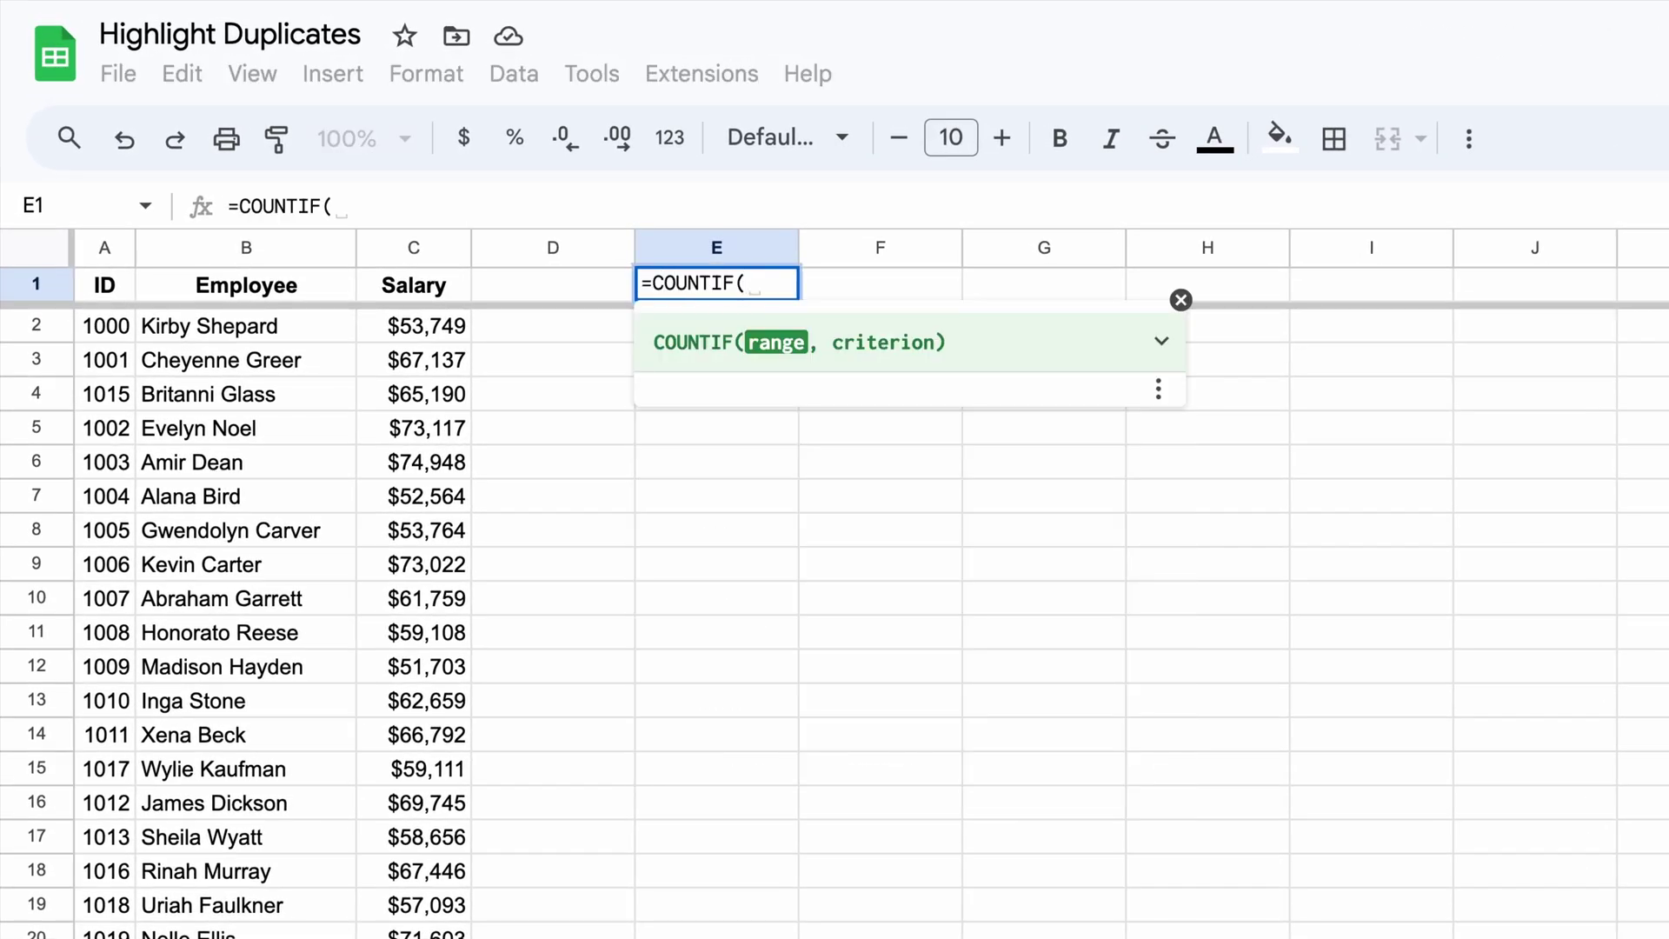
type("B$1")
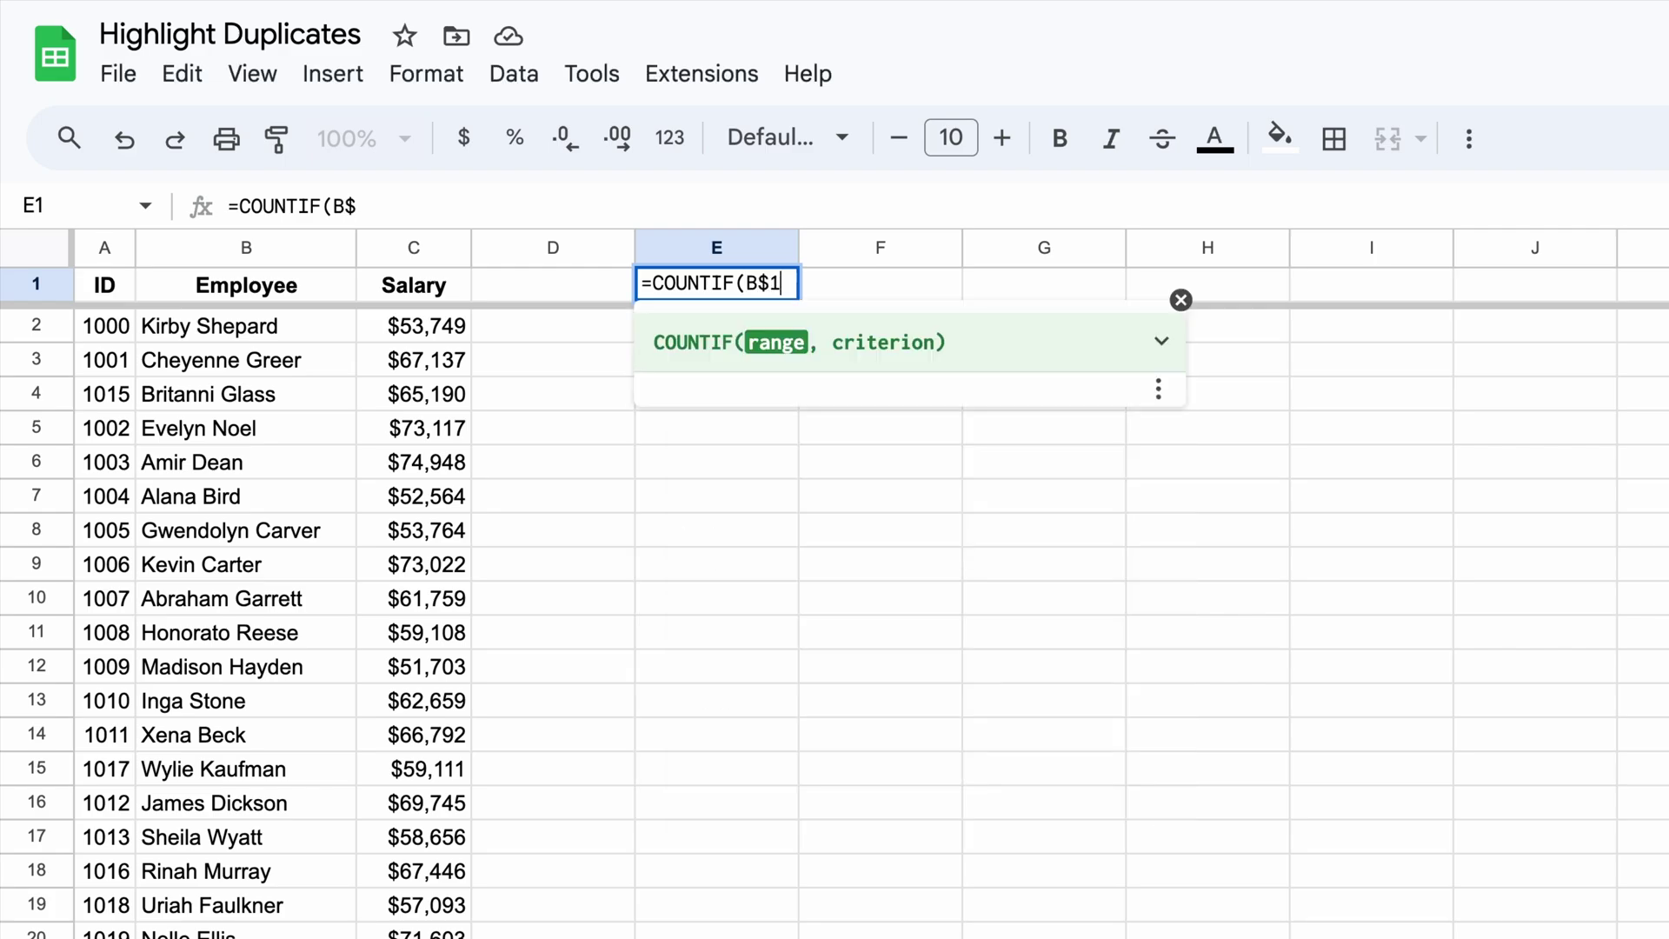
type(":B")
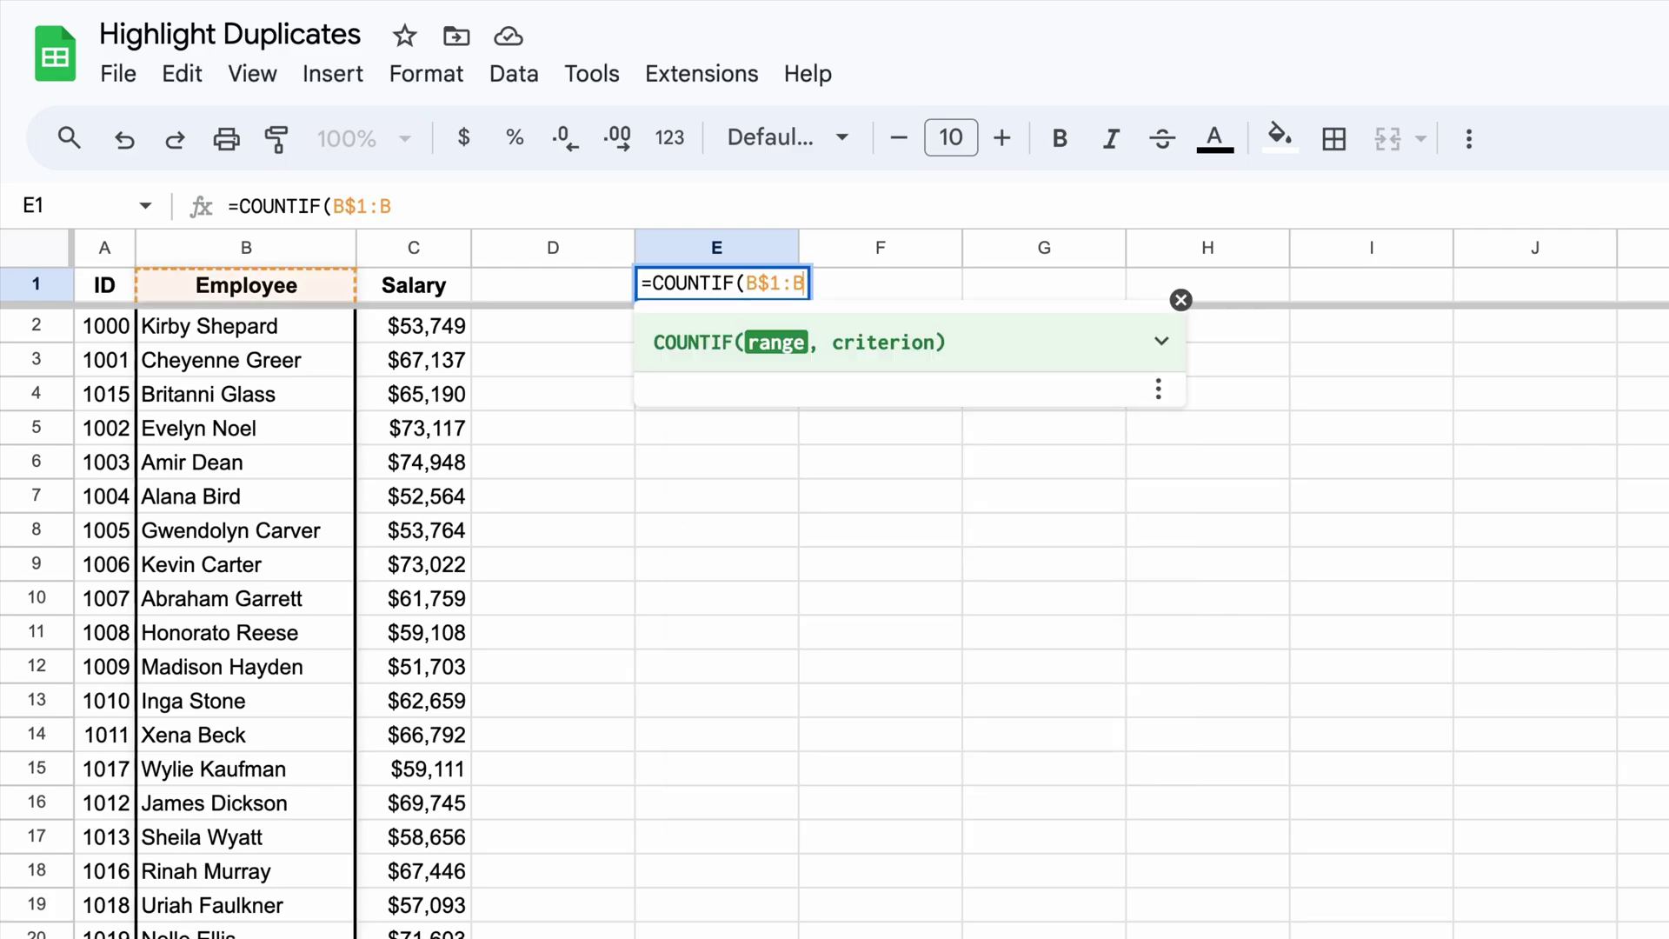
type("1, B1")
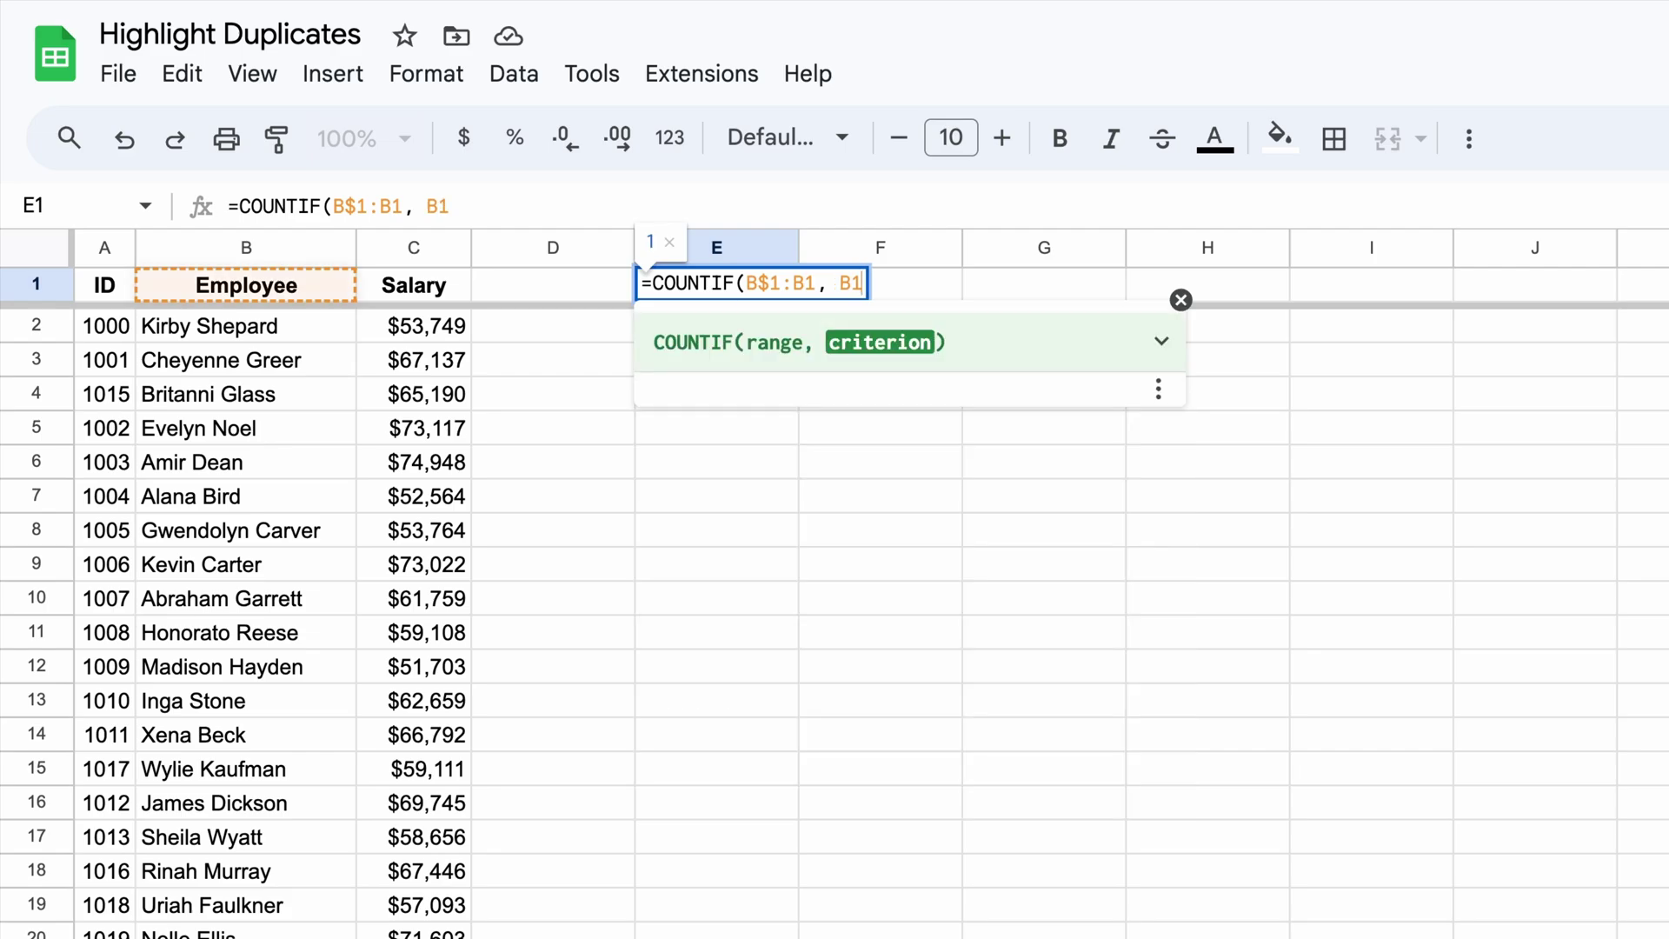
type(")>1")
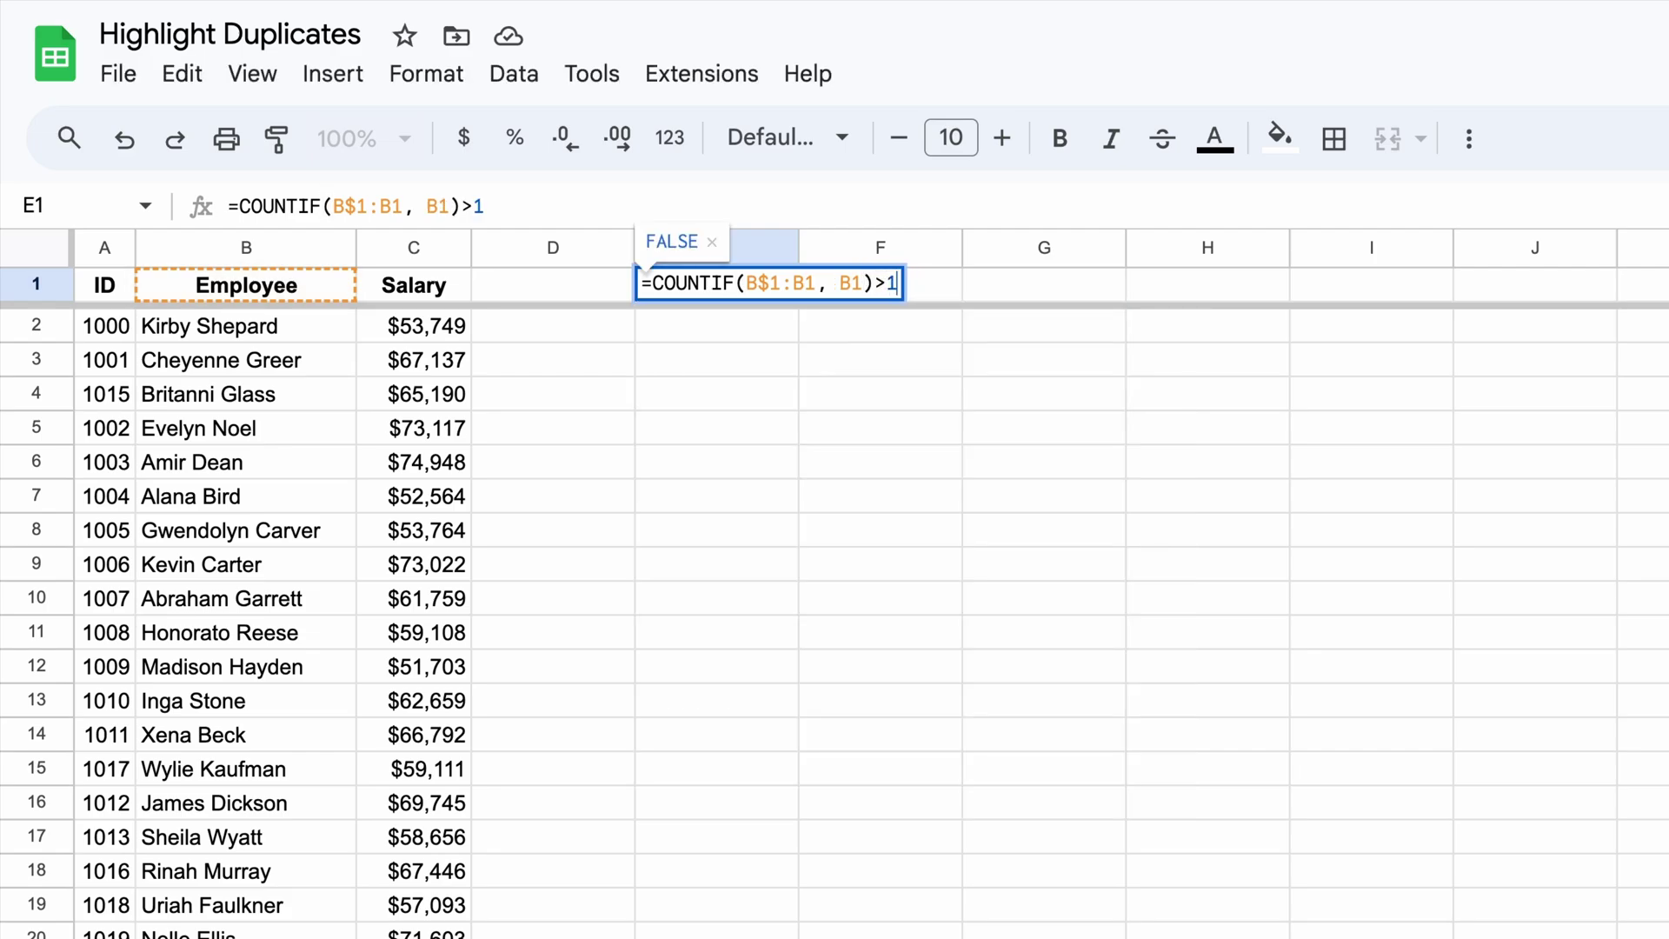
key("Return")
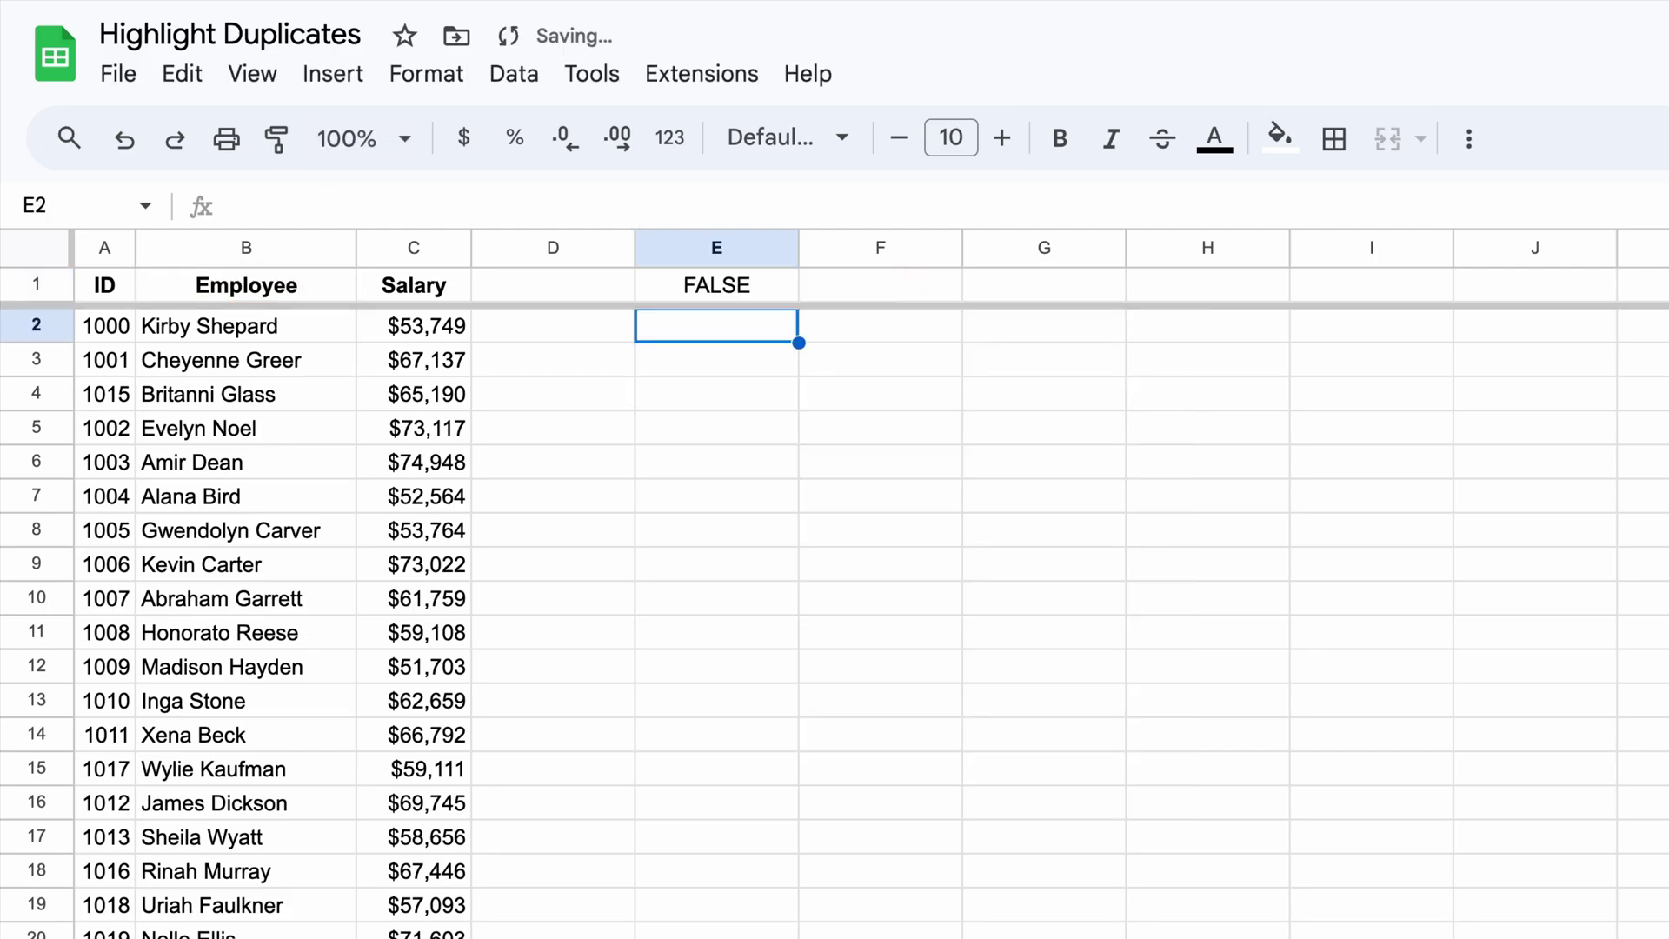
Step: Fill the E1 running-count test down column E and inspect the expanding ranges in E2–E8
left_click(777, 292)
left_click_drag(799, 301, 791, 938)
left_click(900, 374)
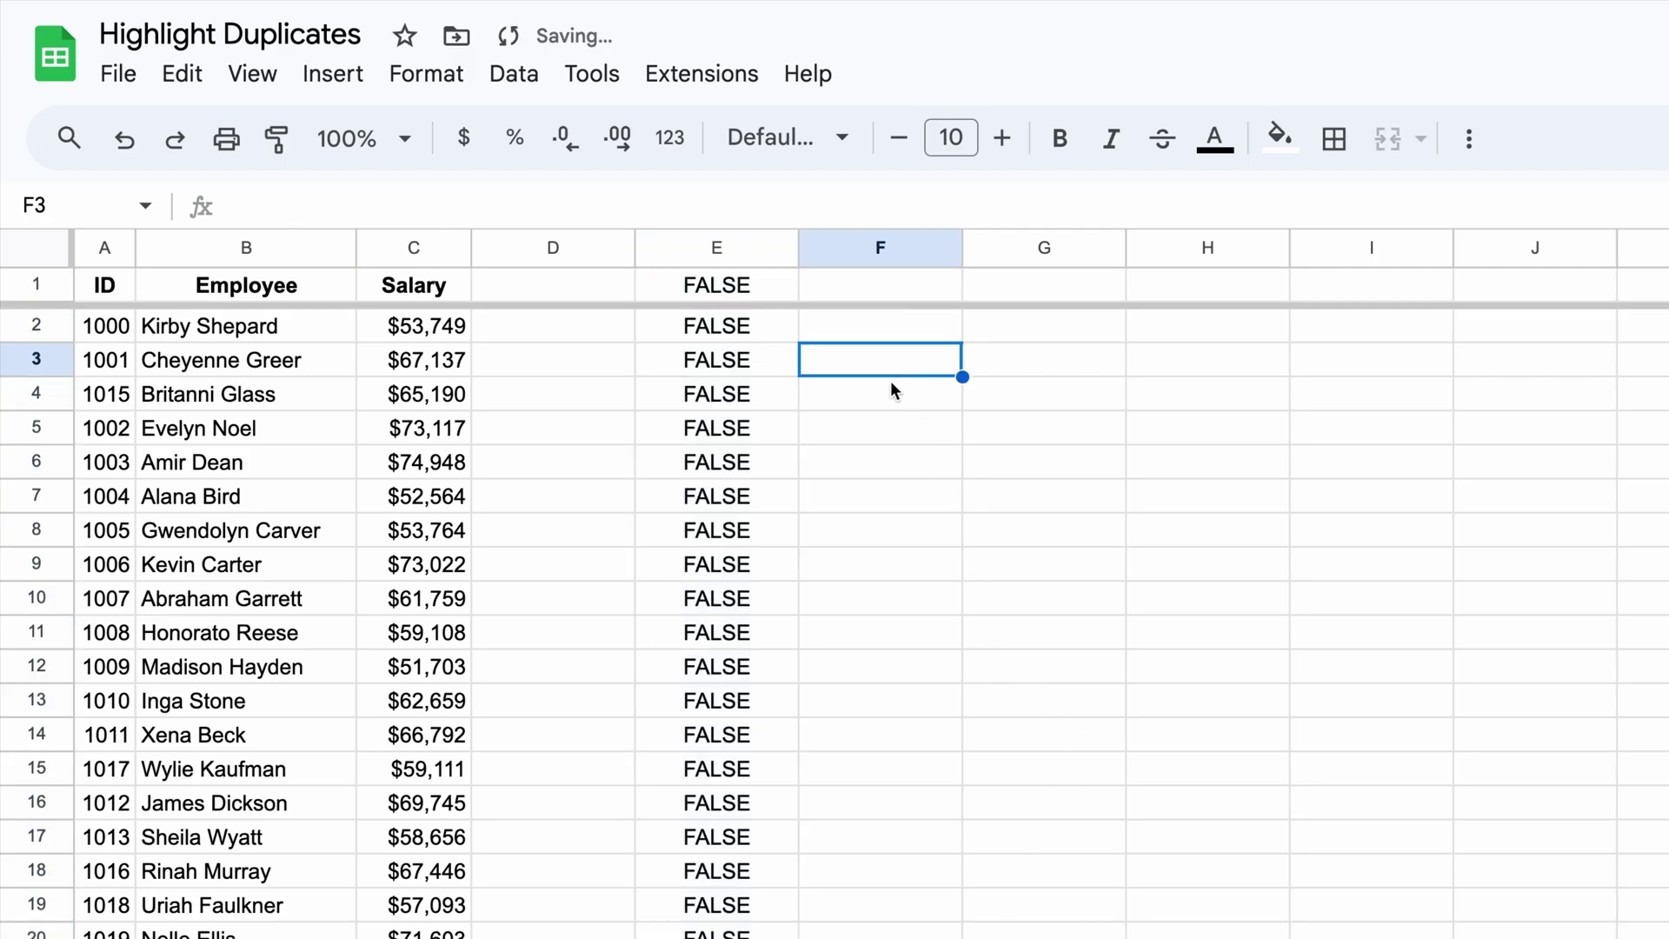
double_click(765, 320)
double_click(752, 360)
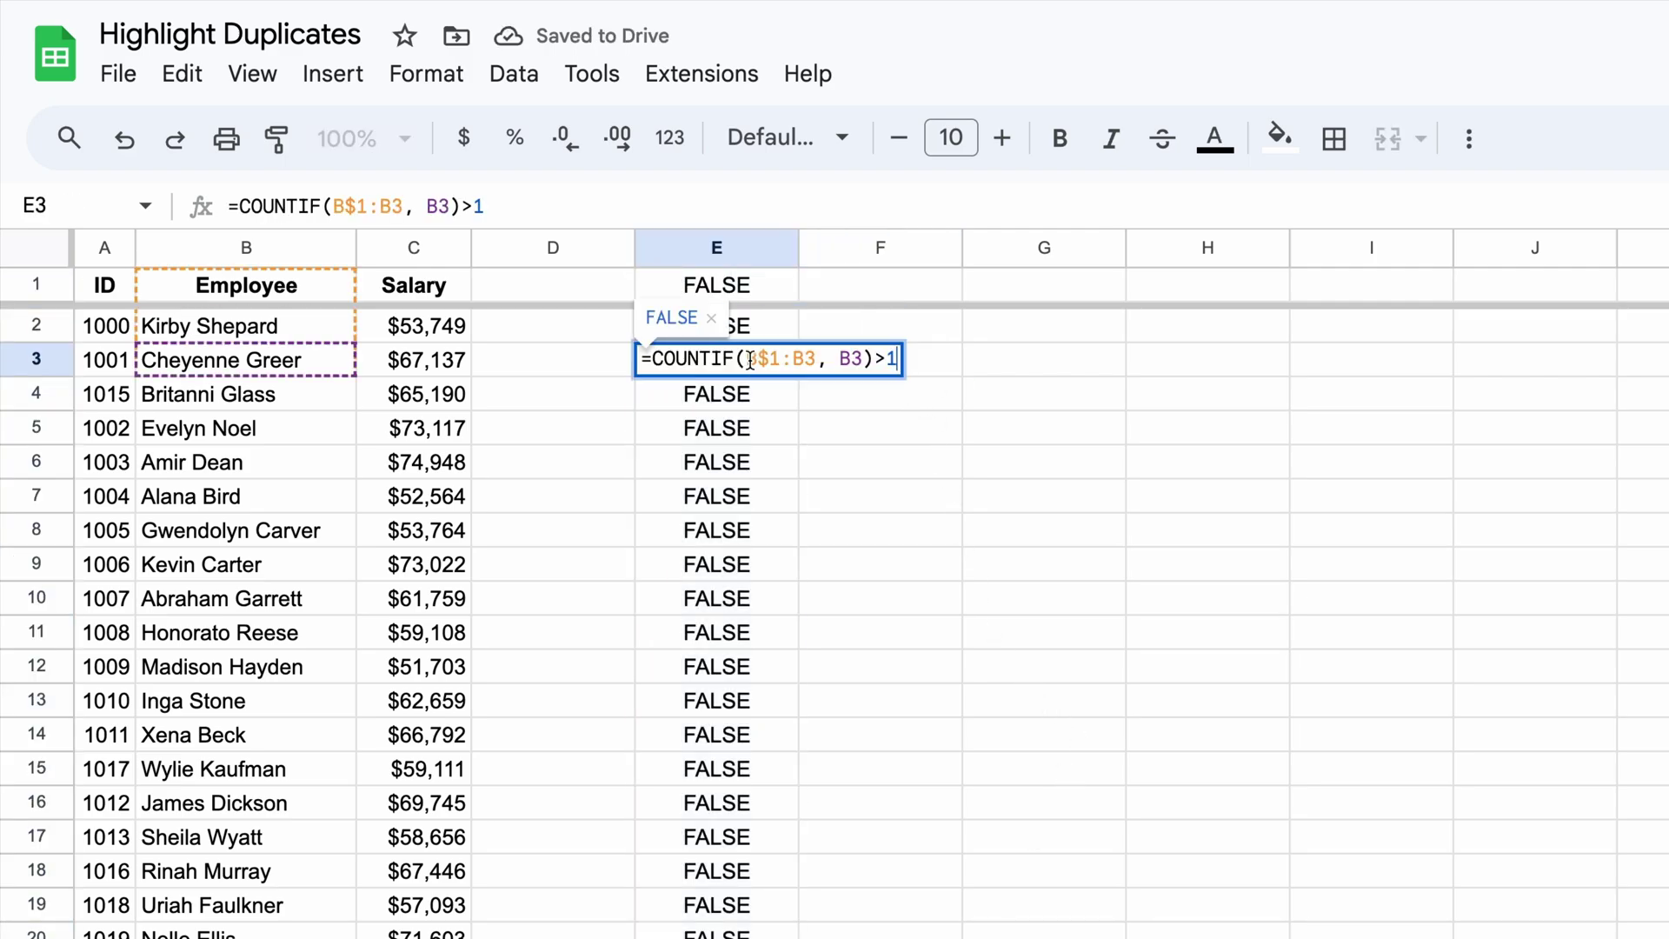
double_click(756, 395)
double_click(744, 430)
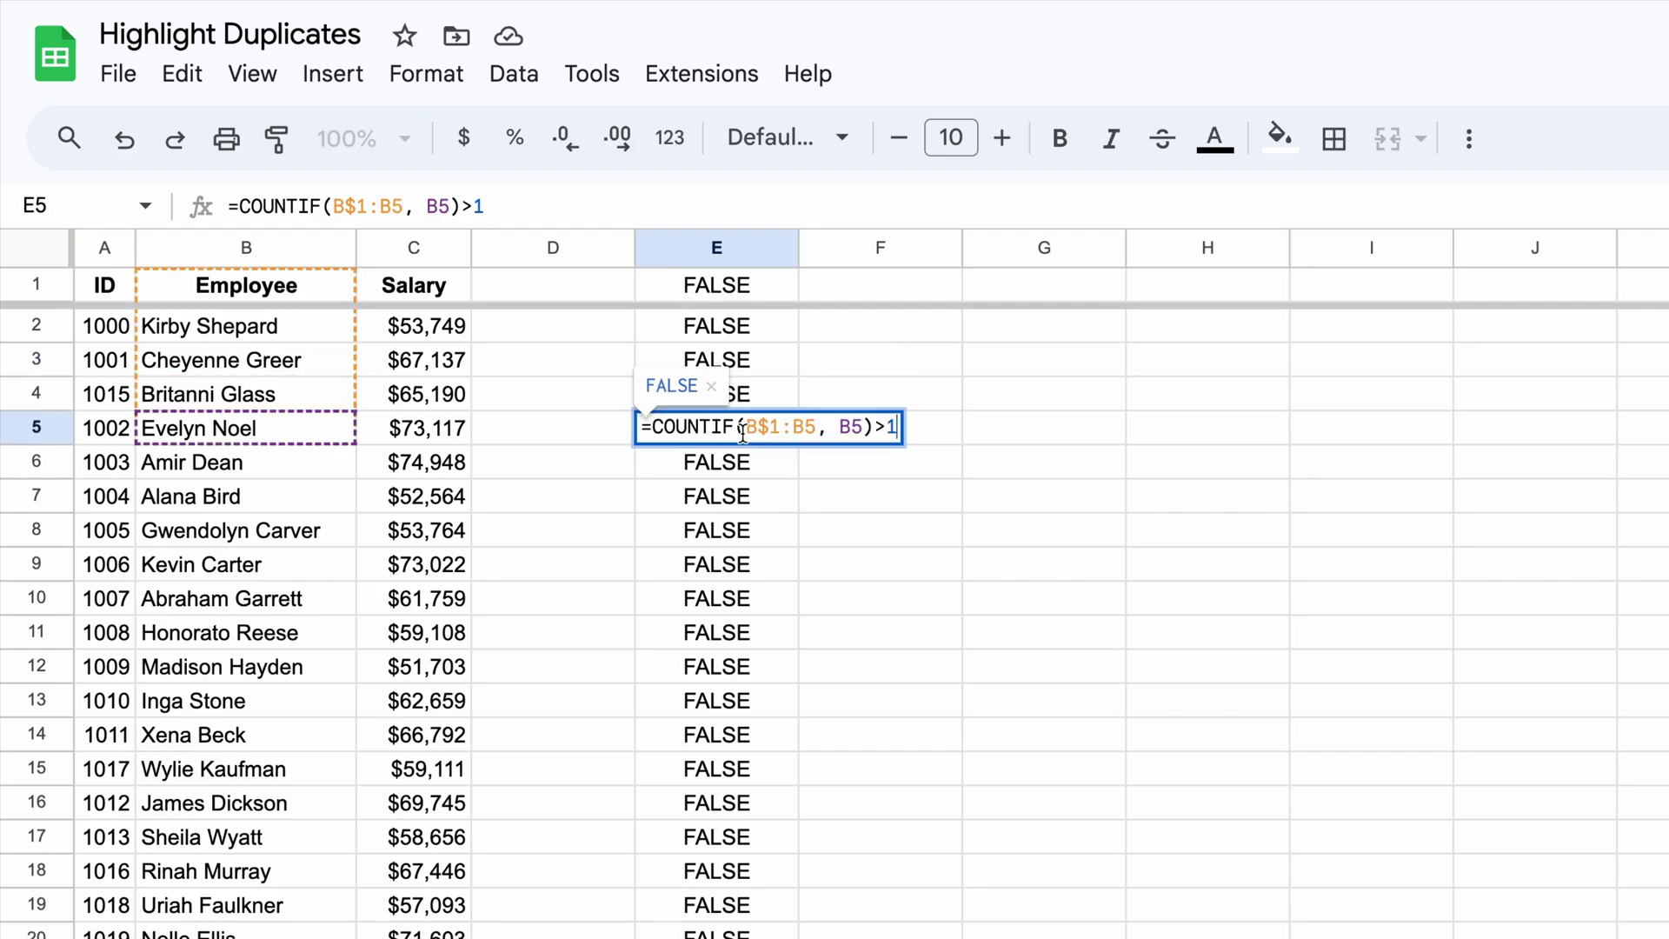
double_click(744, 474)
double_click(753, 503)
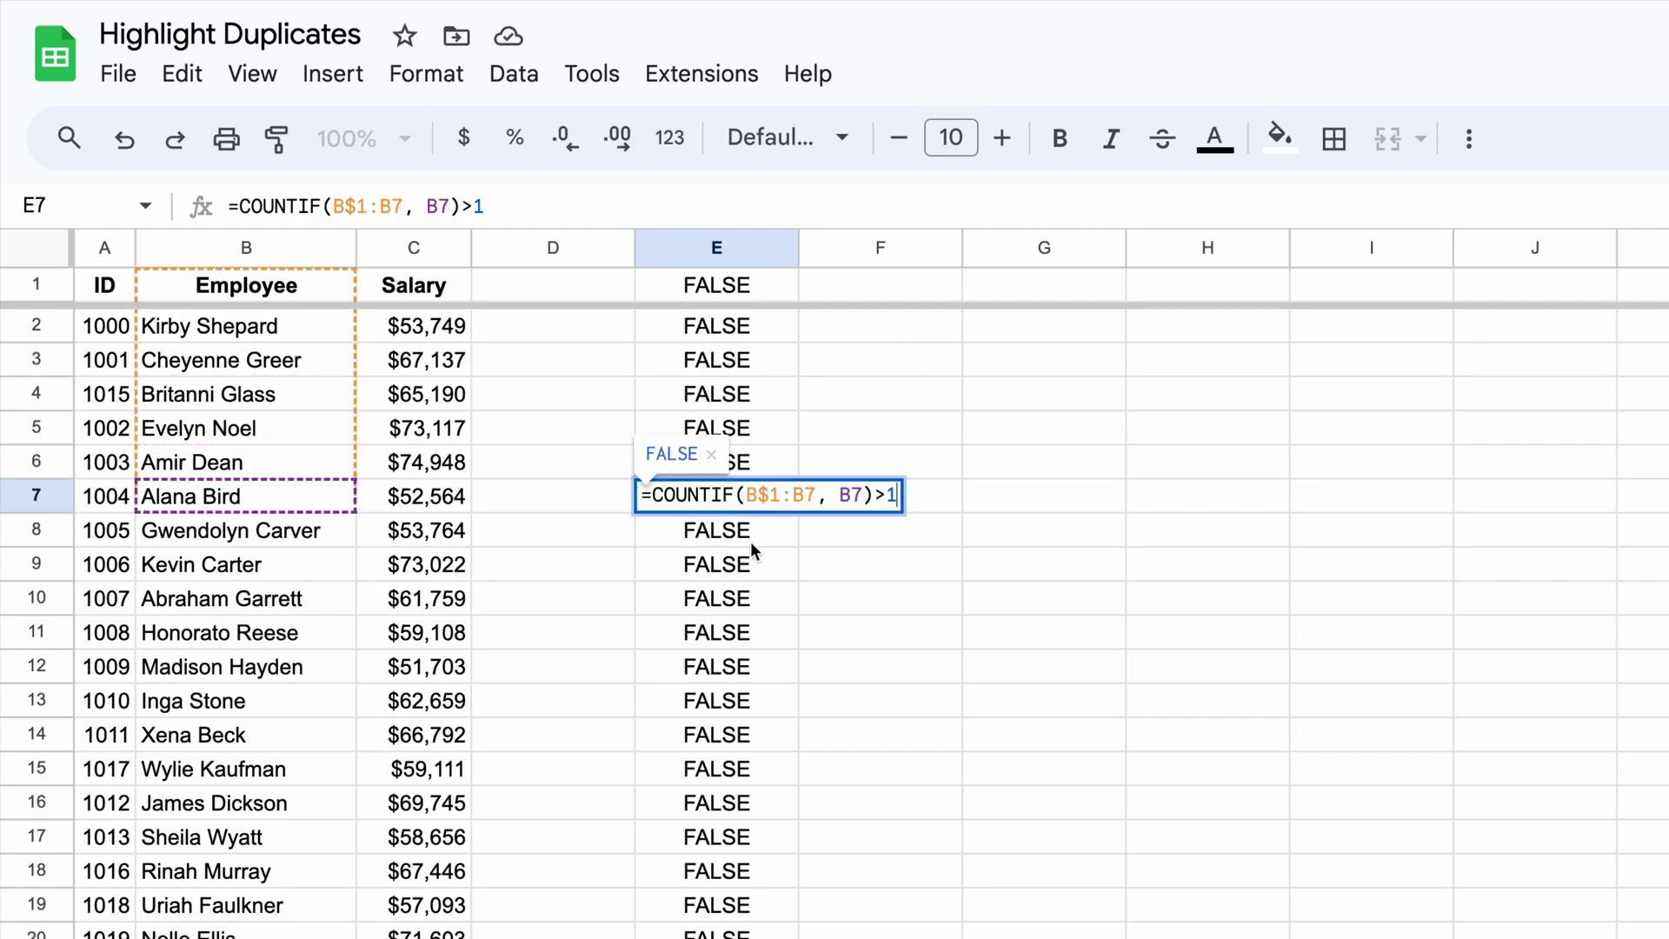
left_click(751, 537)
double_click(751, 538)
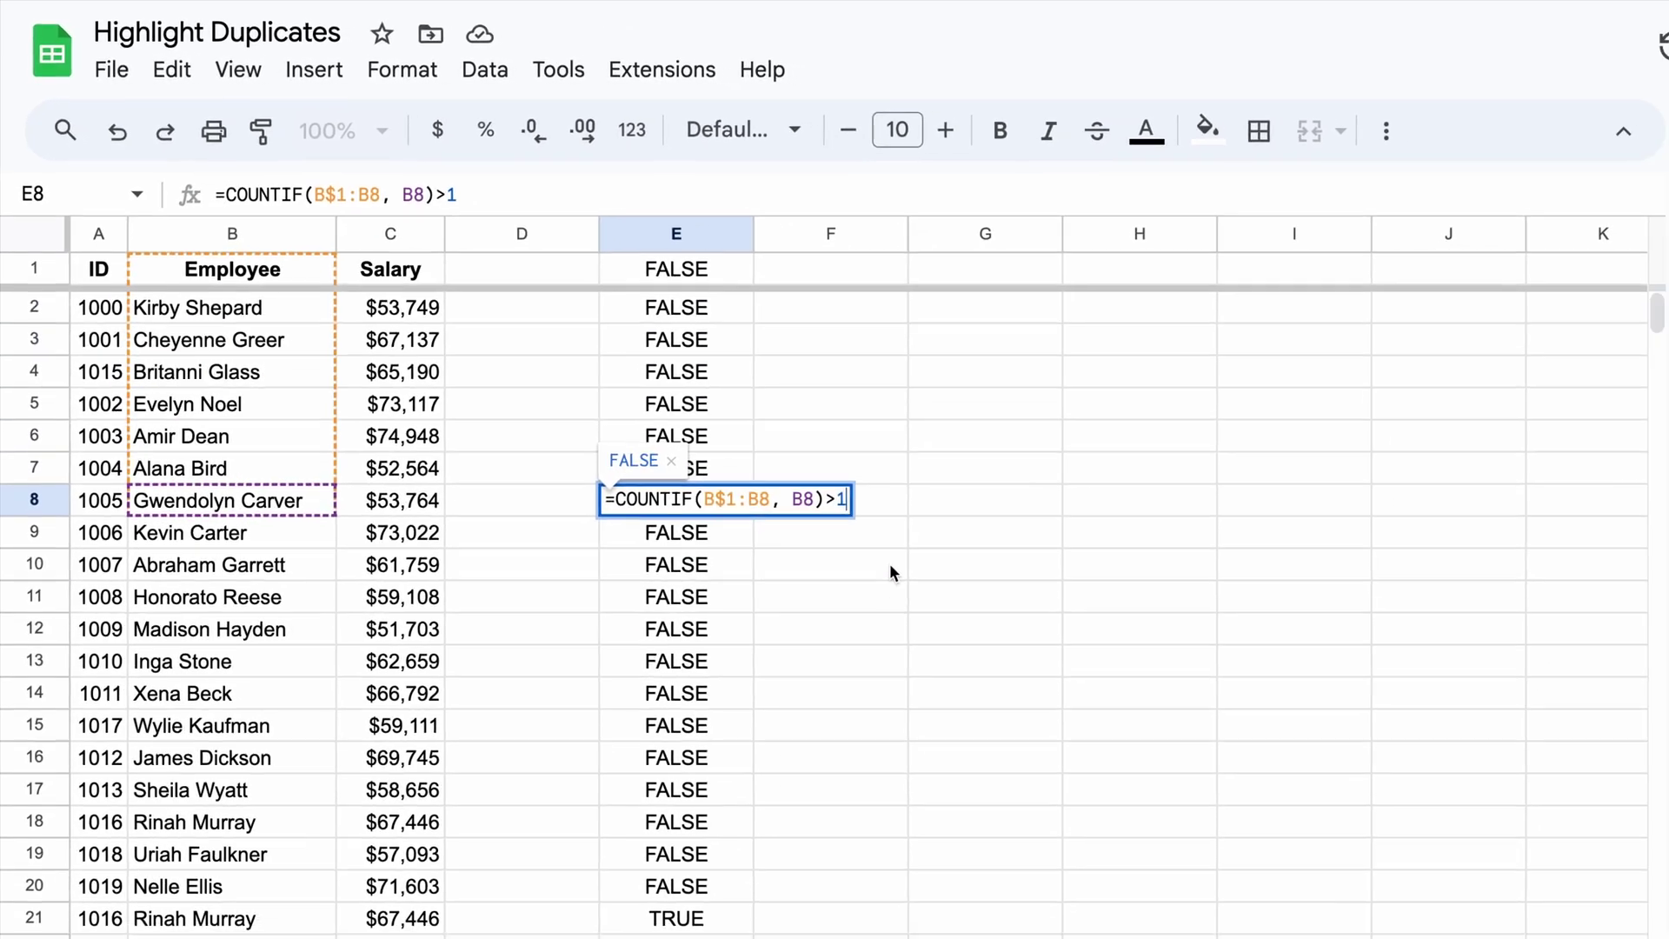
left_click(889, 563)
Step: Clear the filled-down formulas in E2:E27, keeping the E1 test
left_click_drag(513, 841, 519, 242)
key("Delete")
left_click(512, 204)
double_click(512, 204)
Step: Delete the test formula from E1
key("ctrl+a")
key("BackSpace")
key("Return")
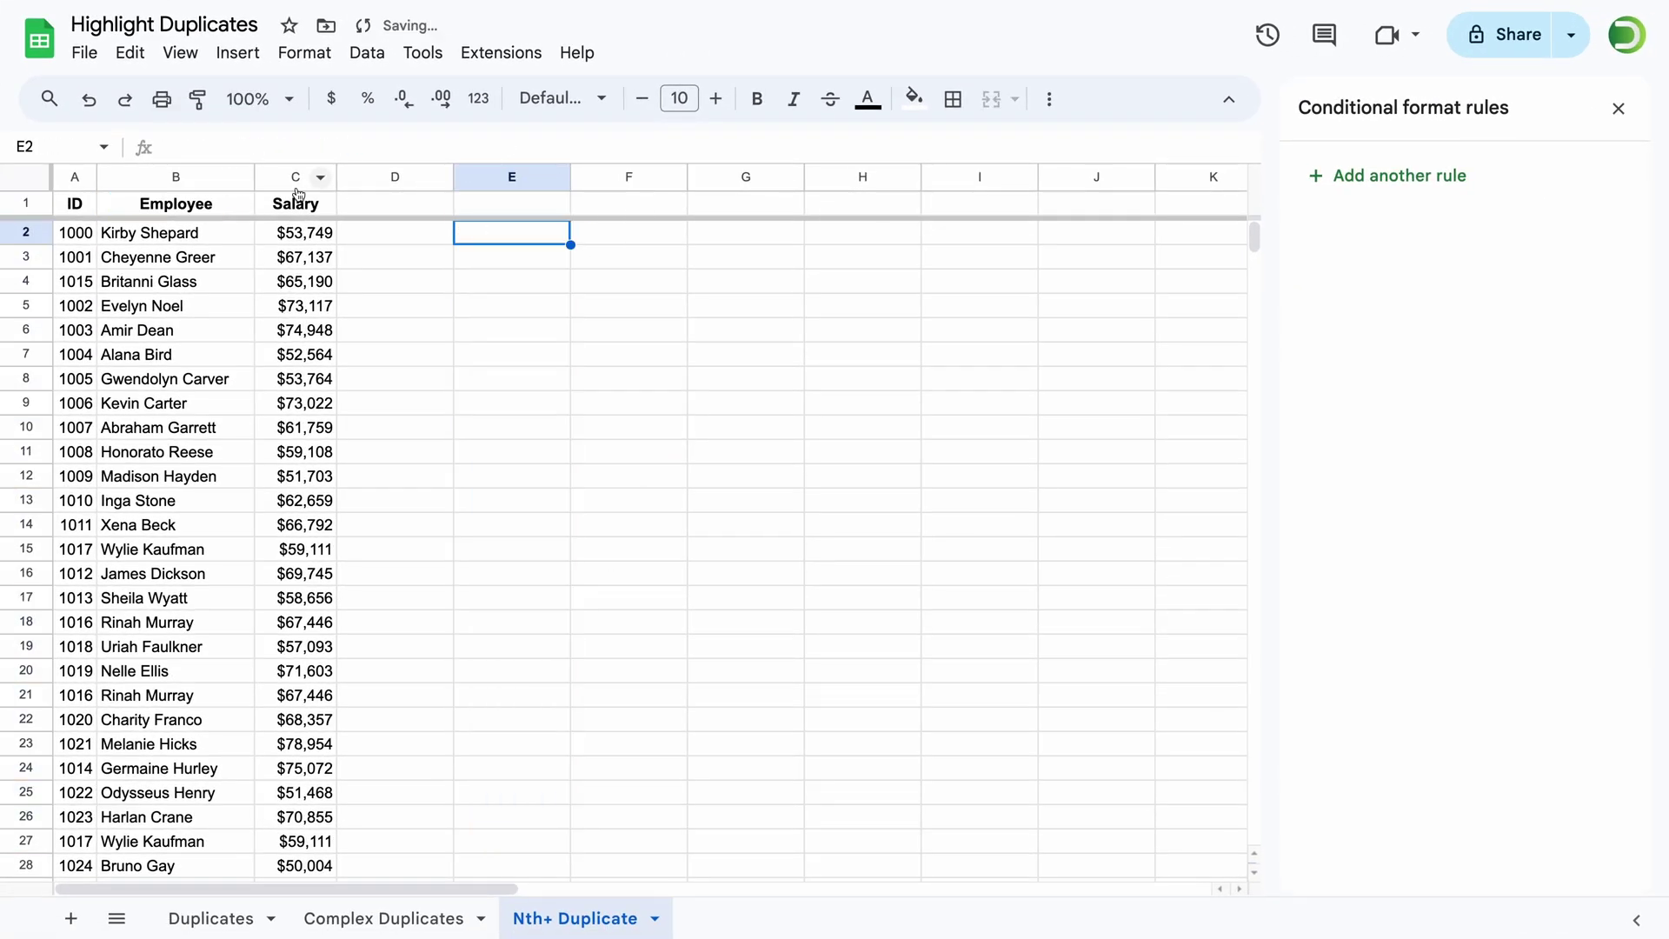
Step: Add a yellow custom rule =COUNTIF(B$1:B1, B1)>1 on column B
left_click(196, 177)
left_click(304, 53)
left_click(393, 484)
left_click(1460, 413)
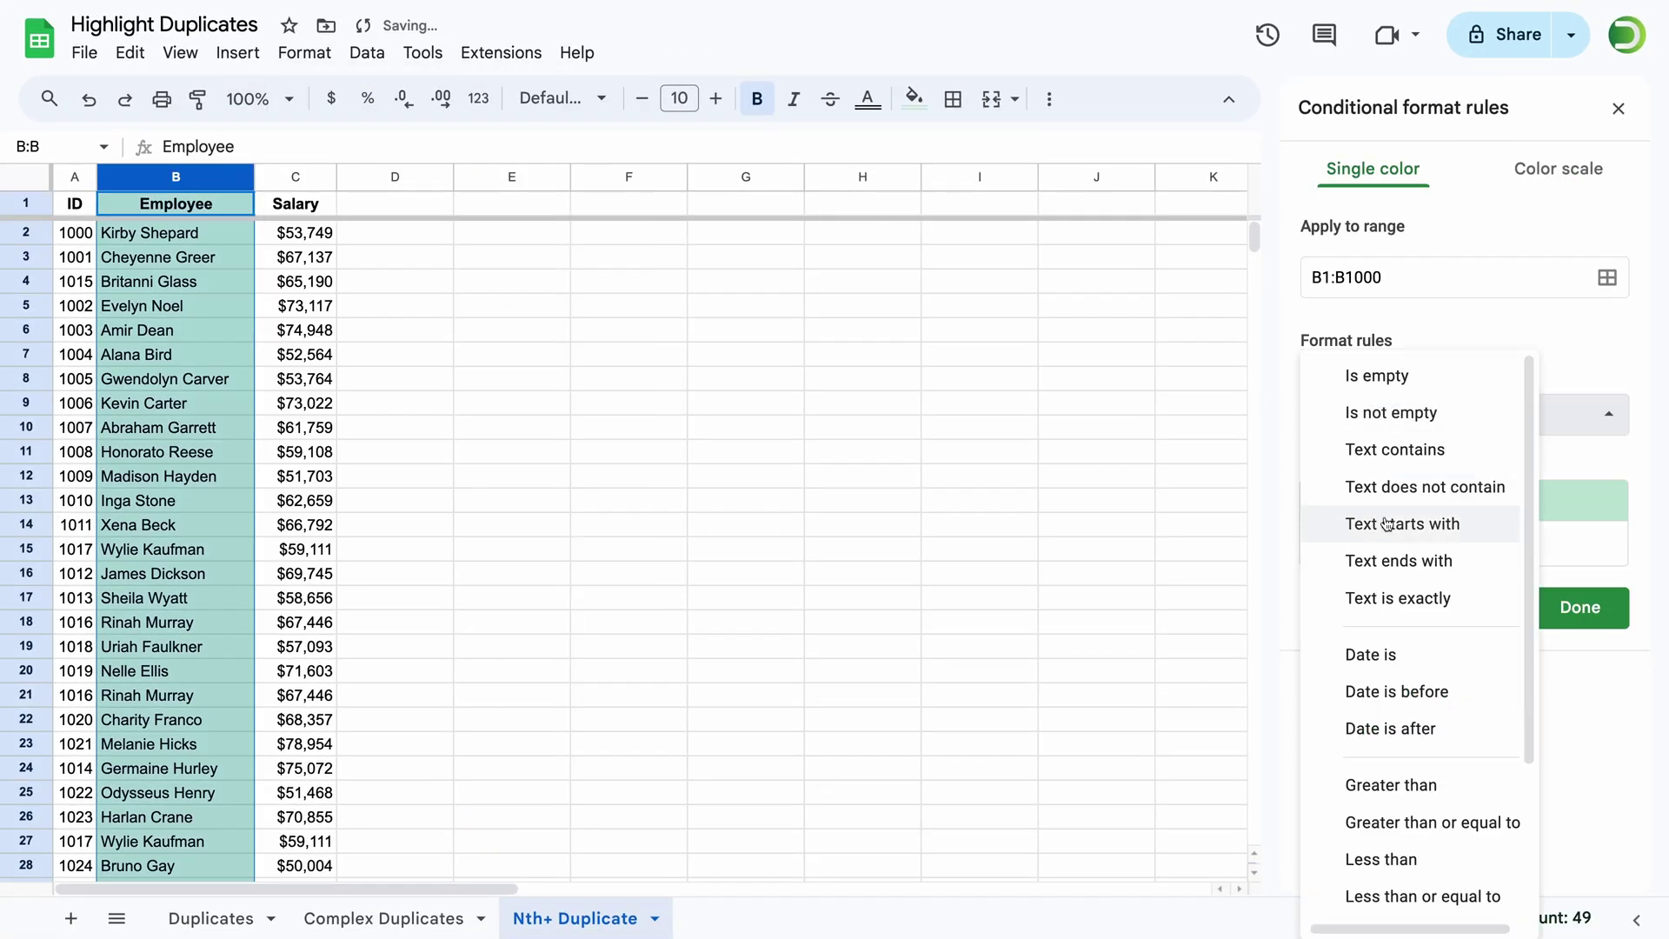
scroll(1418, 869, "down", 3)
left_click(1414, 893)
left_click(1382, 466)
type("=COUNTIF(B$1:B1, B1)>1")
left_click(1464, 561)
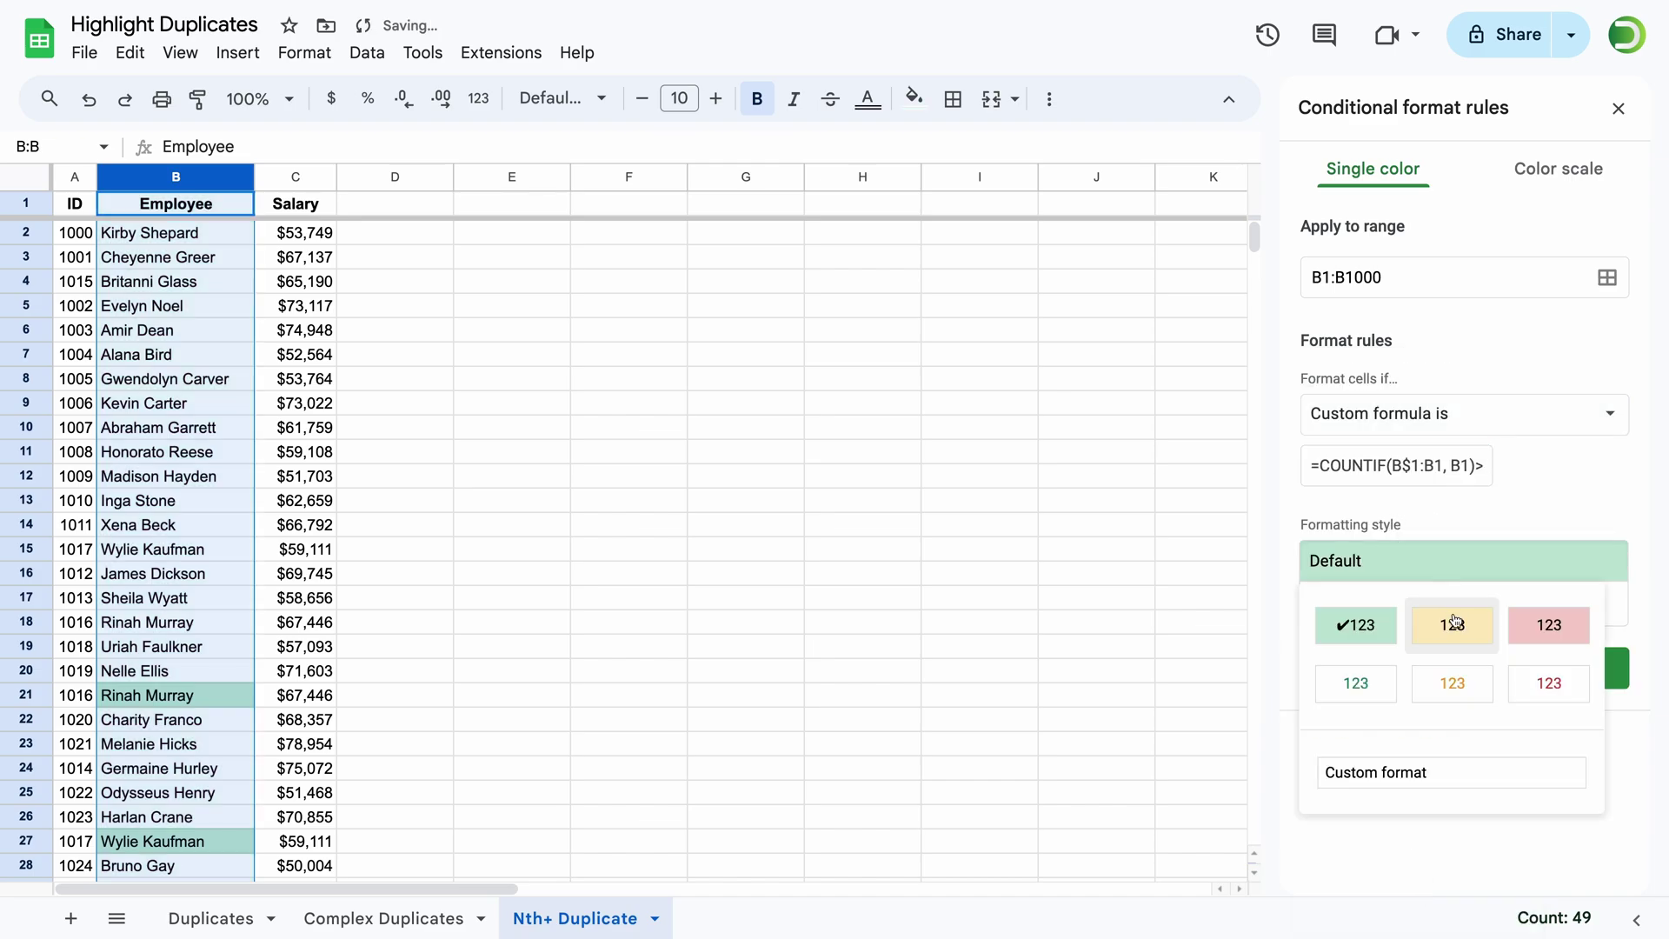
left_click(1453, 626)
left_click(1580, 668)
left_click(493, 237)
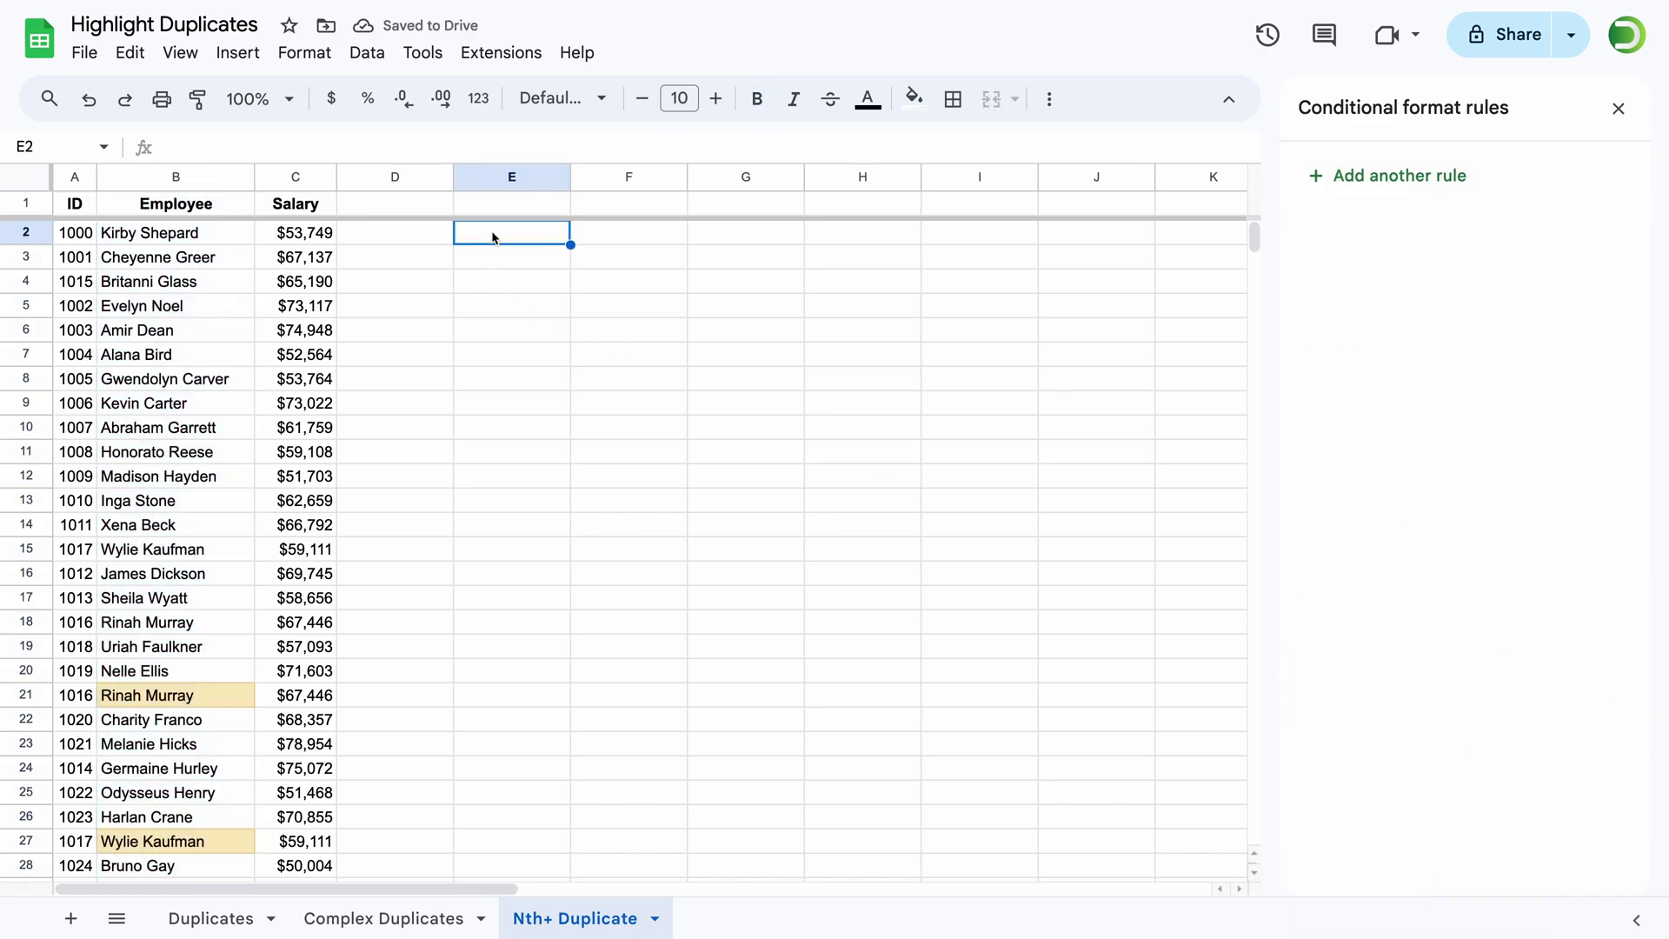